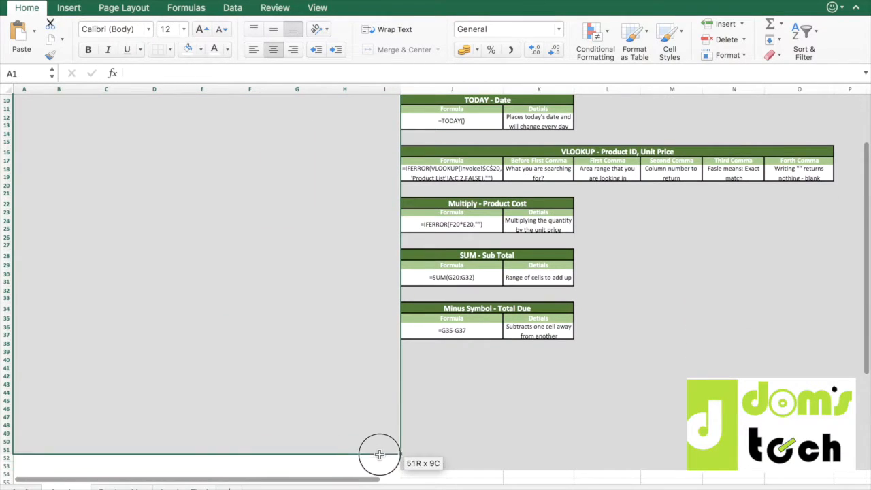
Fill the range A1:I53 with light grey as the invoice background.
click(201, 51)
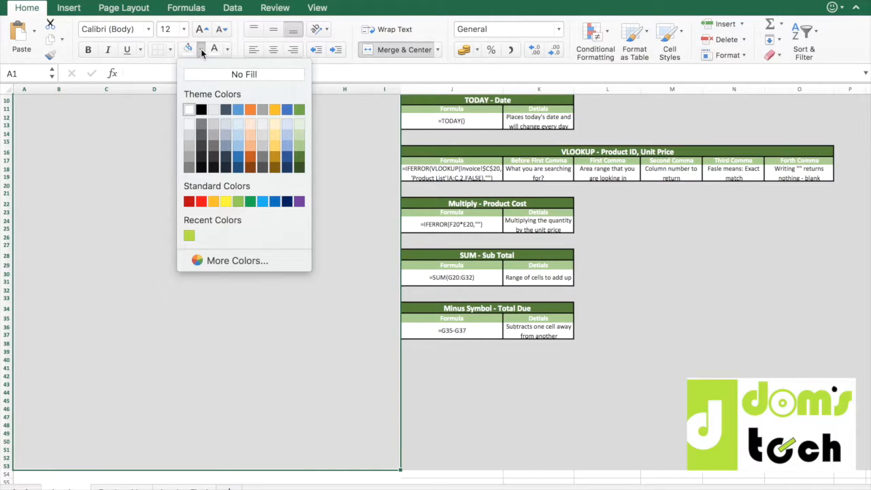
click(192, 134)
scroll(193, 132, up, 3)
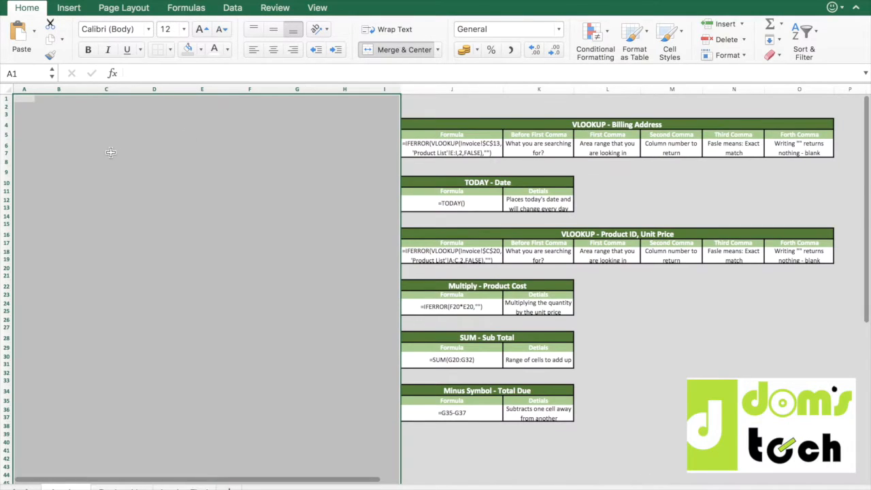
click(106, 153)
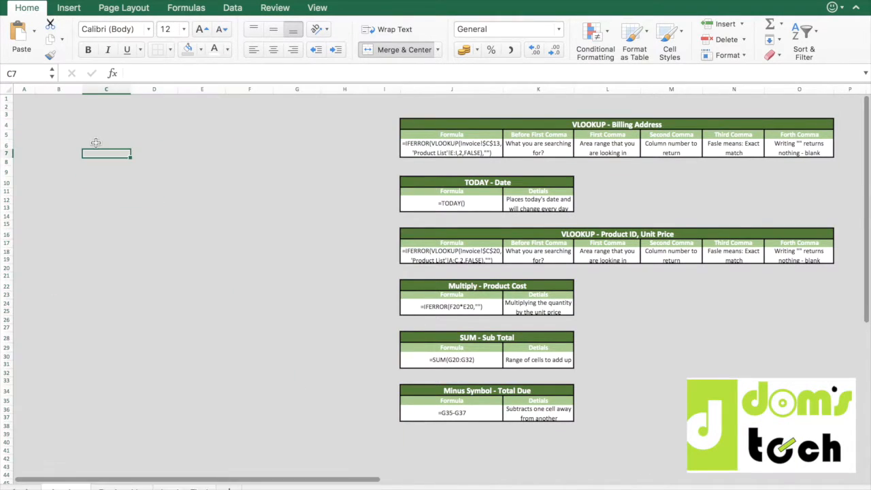
Apply a thick box border around the range B3:H44 to outline the invoice page.
click(60, 114)
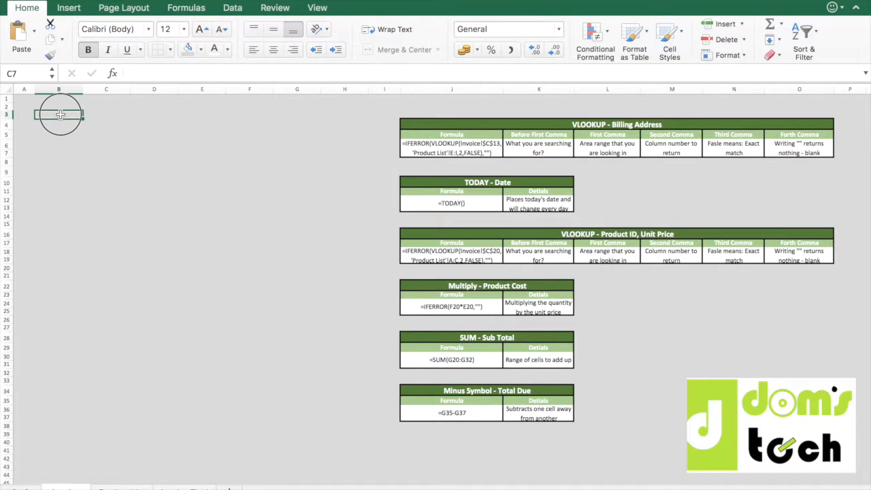
drag(60, 115, 331, 471)
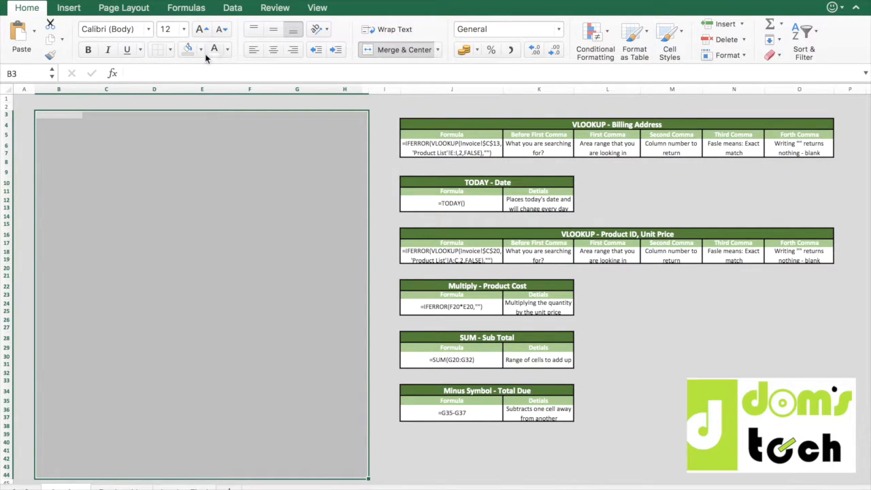
click(169, 50)
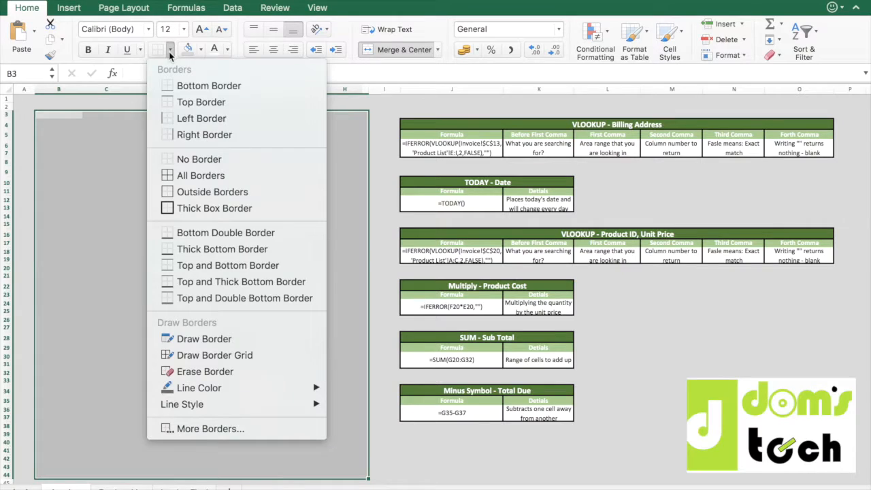
click(196, 210)
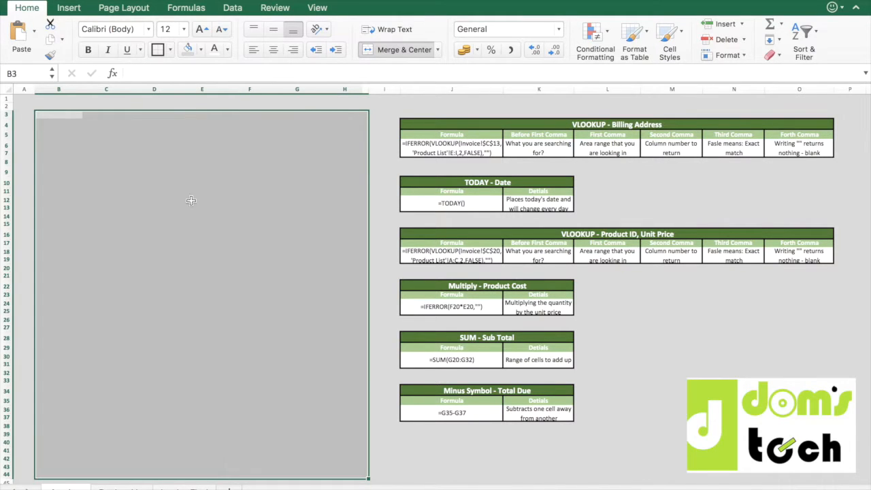
click(171, 50)
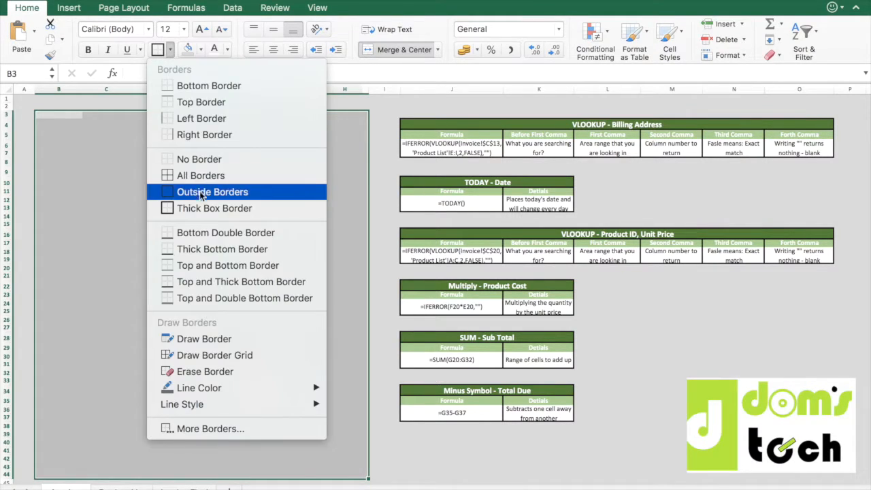
click(199, 207)
Fill the bordered range B3:H44 with white.
click(201, 50)
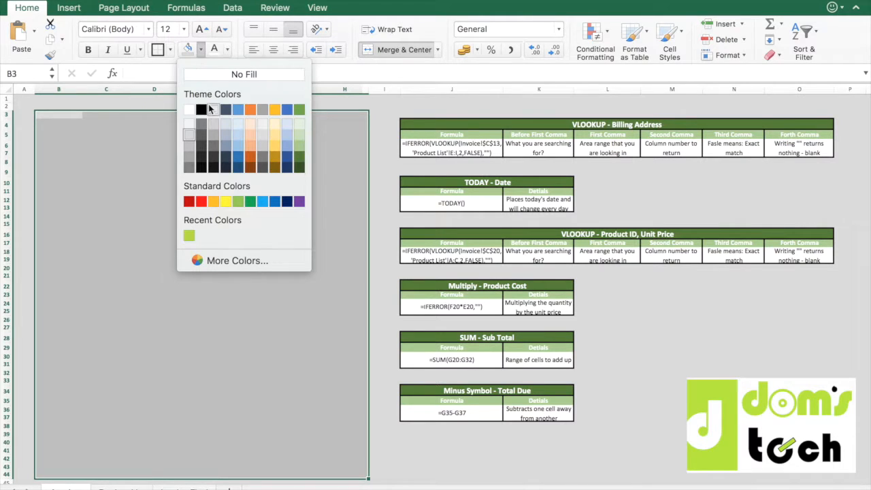
click(190, 110)
click(168, 244)
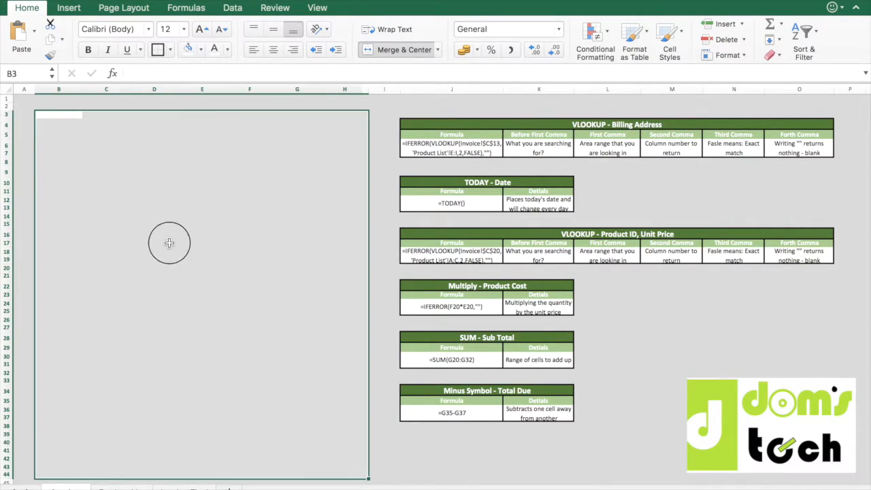
click(384, 146)
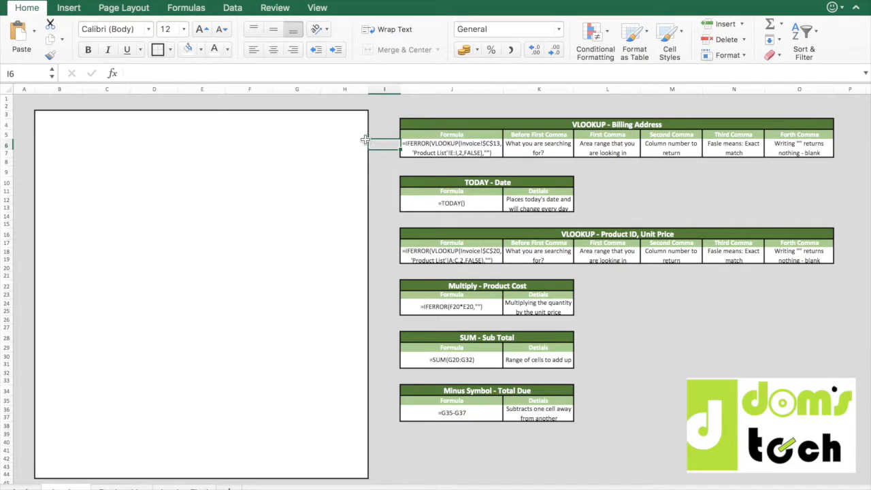
Narrow columns B and H together so they serve as slim page margins.
click(62, 89)
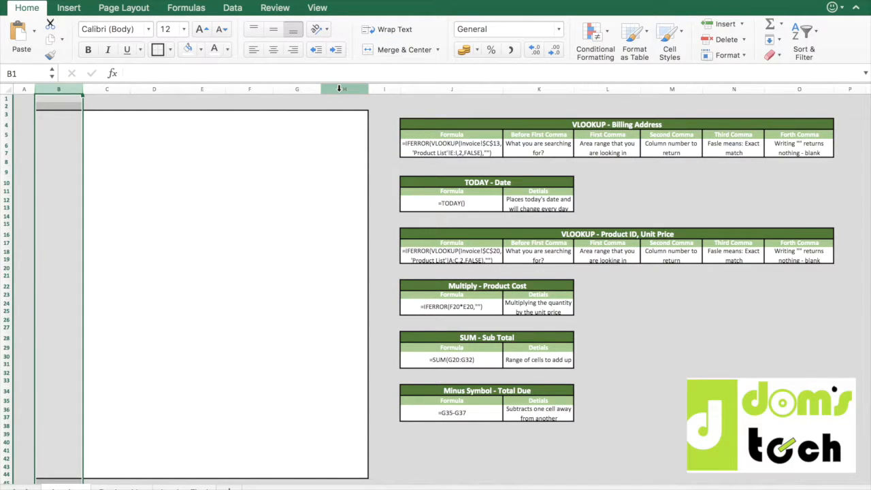
super+click(339, 88)
drag(368, 88, 335, 89)
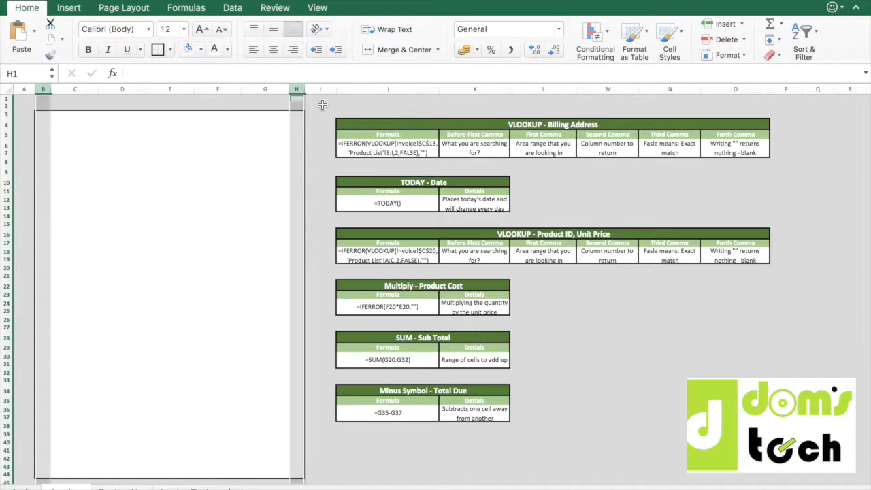
Enter the company name "Dom's Tech" in cell G4.
click(283, 125)
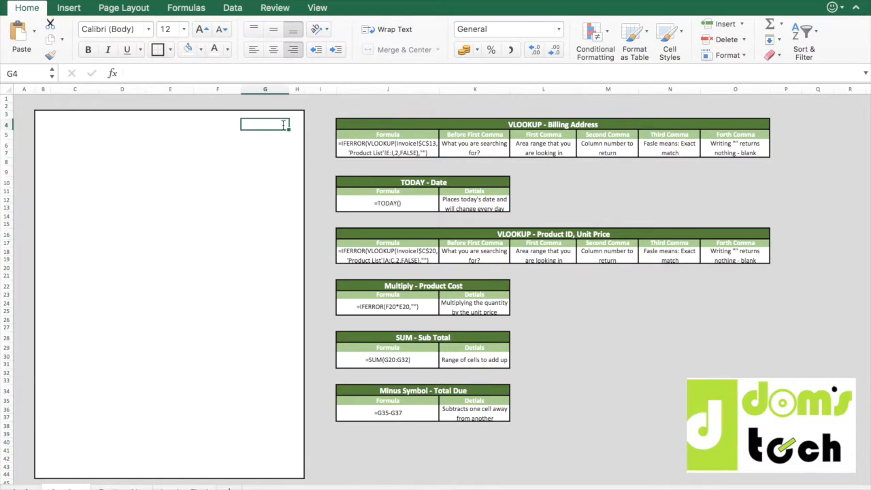
text(DOm)
text('s)
text( Tech)
key(BackSpace)
key(BackSpace)
text(ch)
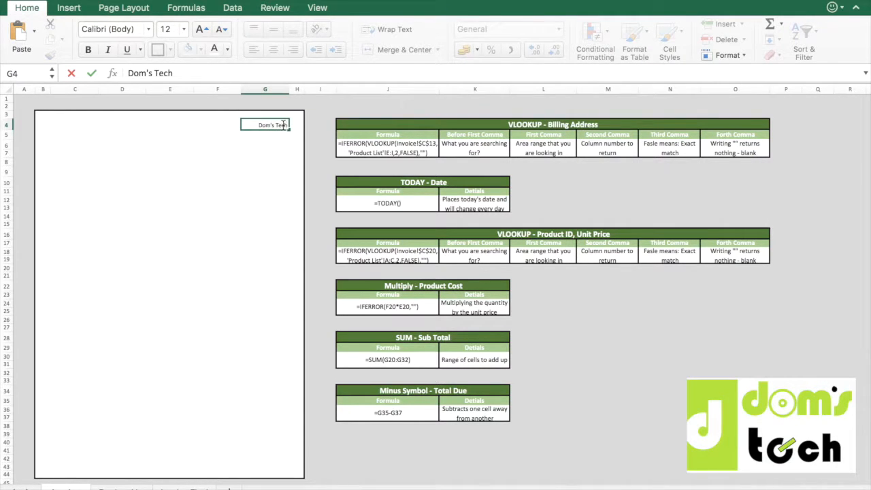
key(Return)
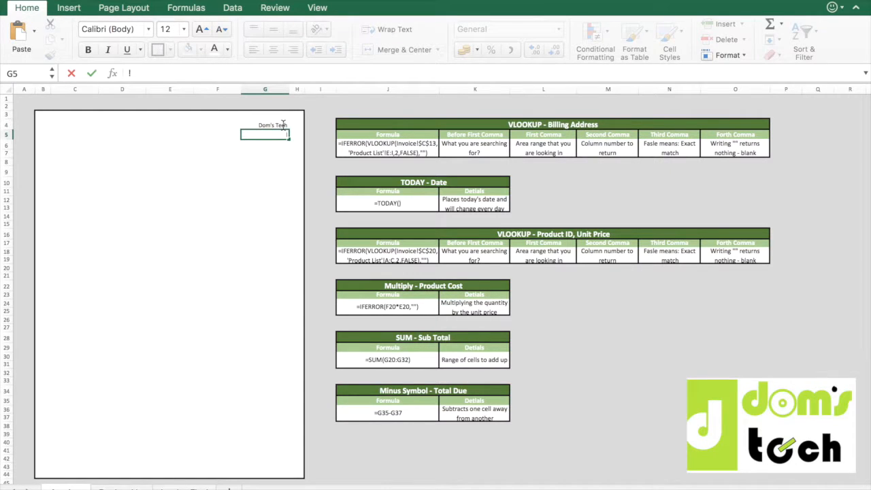
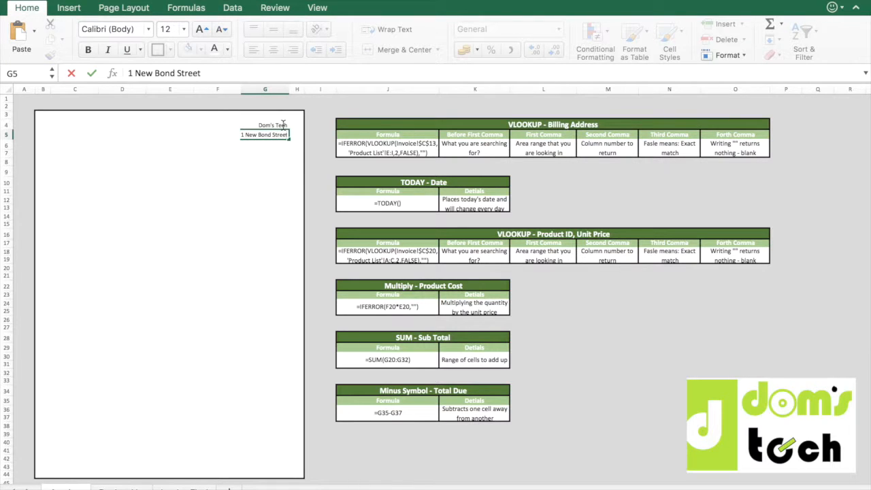
Enter the company's street address in cell G5.
key(Return)
Enter the company's district in G6 and its city in G7.
text(Mayfair)
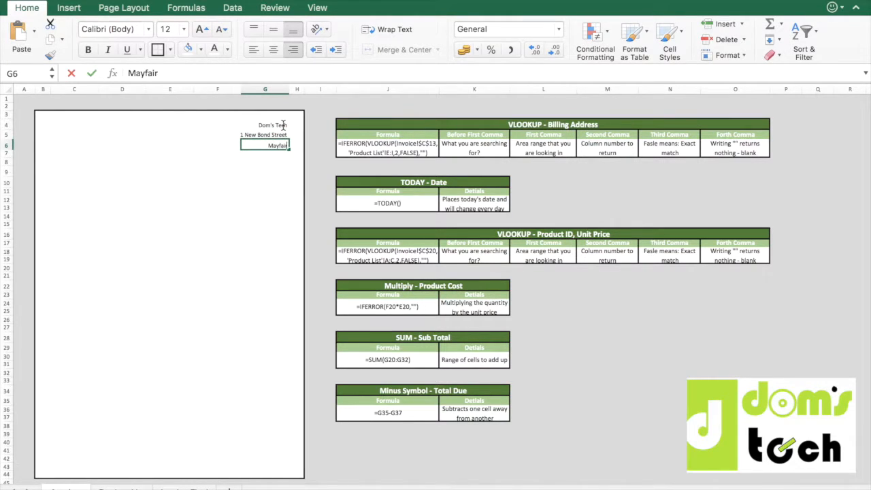
key(Return)
text(Londond)
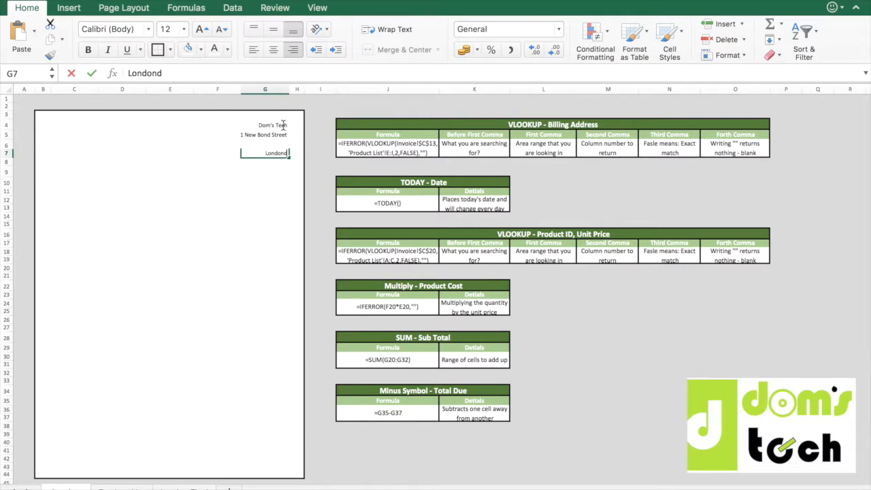
key(BackSpace)
key(BackSpace)
key(Return)
Enter the company's postcode in cell G8.
text(W1S)
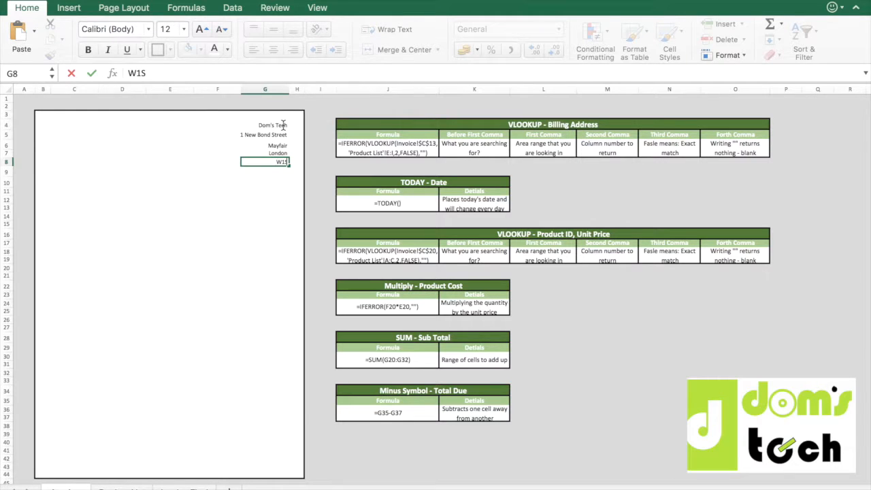
text(s)
key(BackSpace)
text(eEW)
key(BackSpace)
key(BackSpace)
key(BackSpace)
key(BackSpace)
text(E3w)
key(BackSpace)
text(W)
key(Return)
Enter the company's phone number in G9 and its sales e-mail address in G10.
text(0207 0)
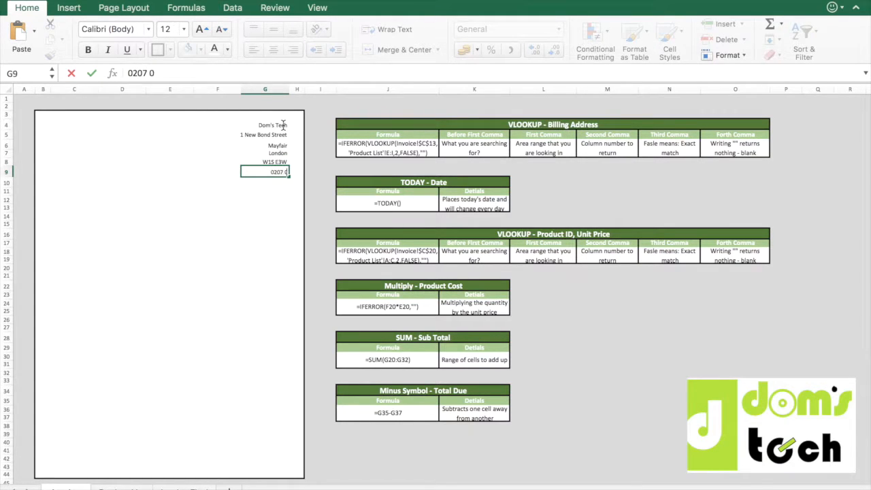
text(00 000)
key(Return)
key(Return)
Add a bold "Date:" label in cell C10.
key(Up)
key(Left)
key(Left)
key(Left)
key(Left)
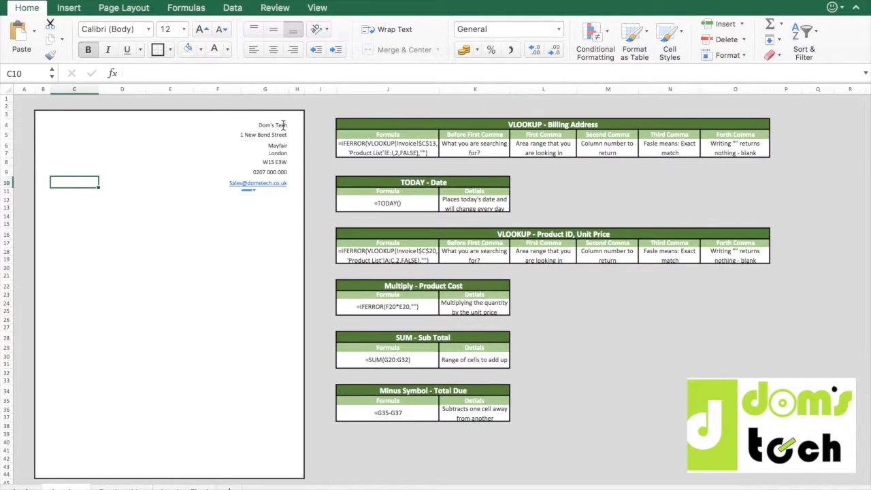
text(Date:)
key(Return)
key(Up)
key(ctrl+b)
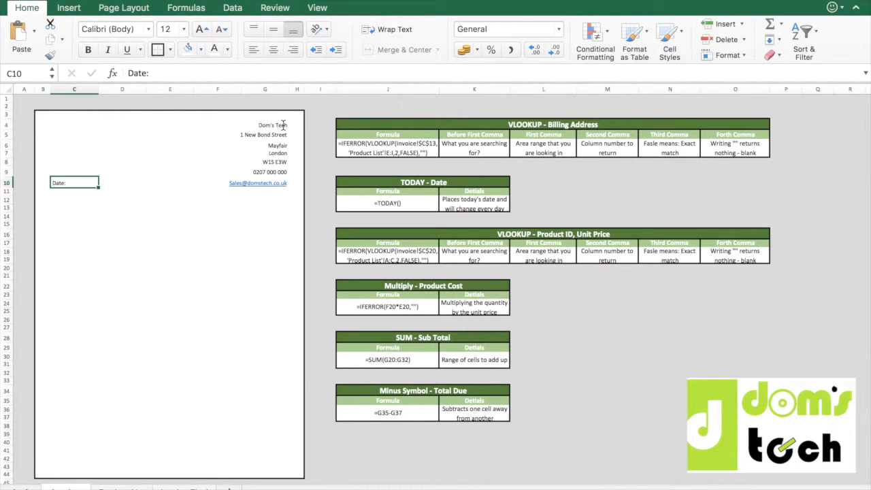
click(92, 49)
Enter the formula =TODAY() in D10, beside the date label.
click(113, 183)
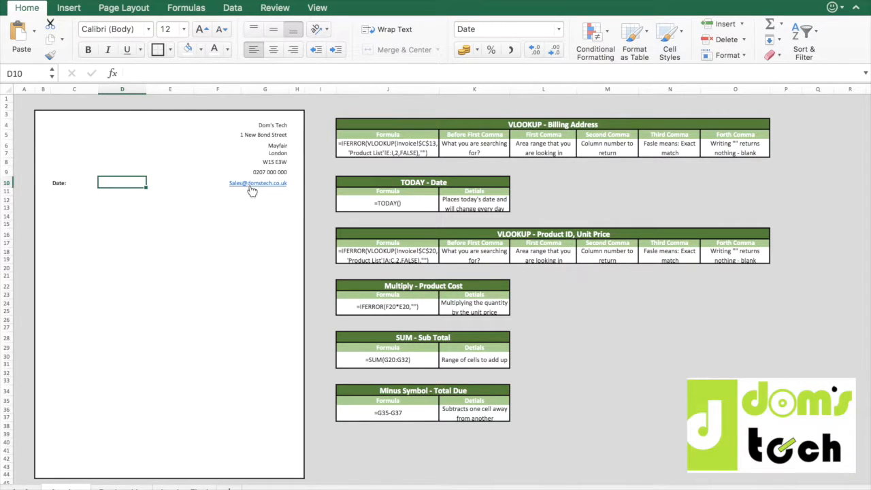
text(=)
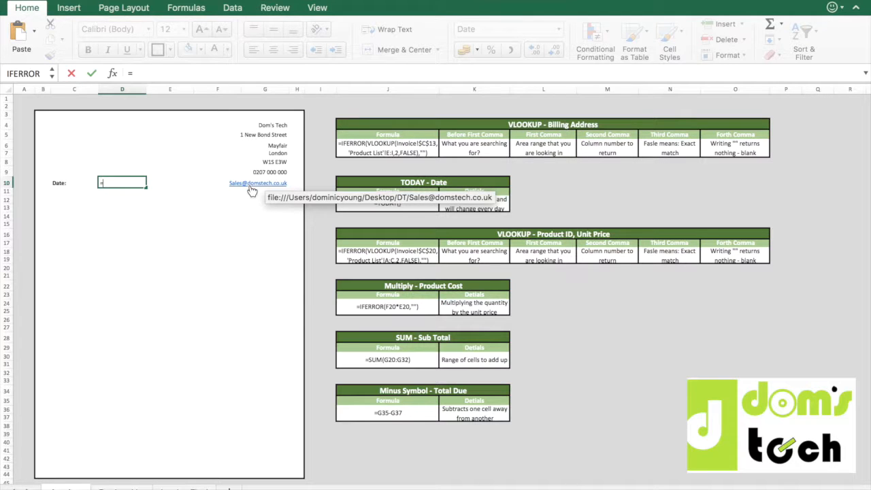
text(TODAY)
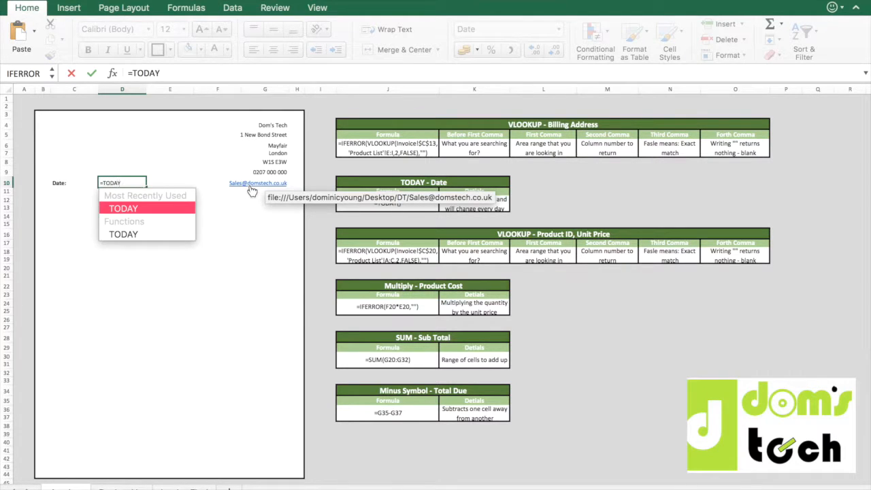
text(())
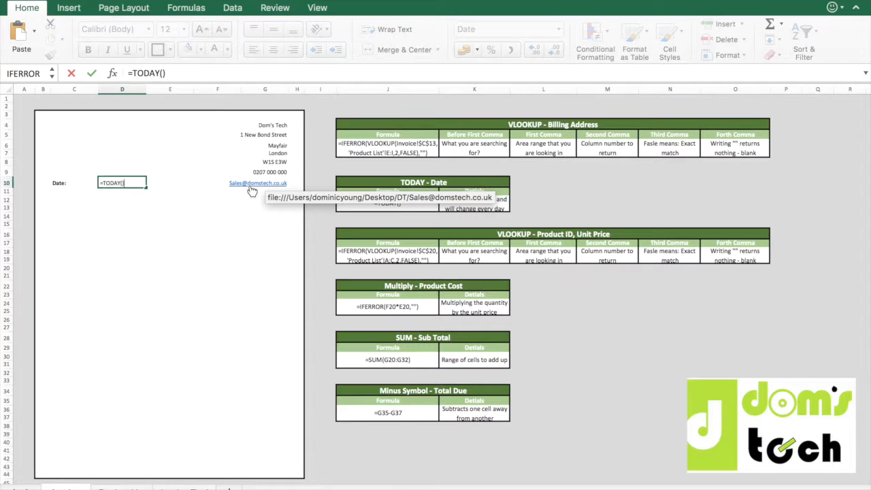
key(Return)
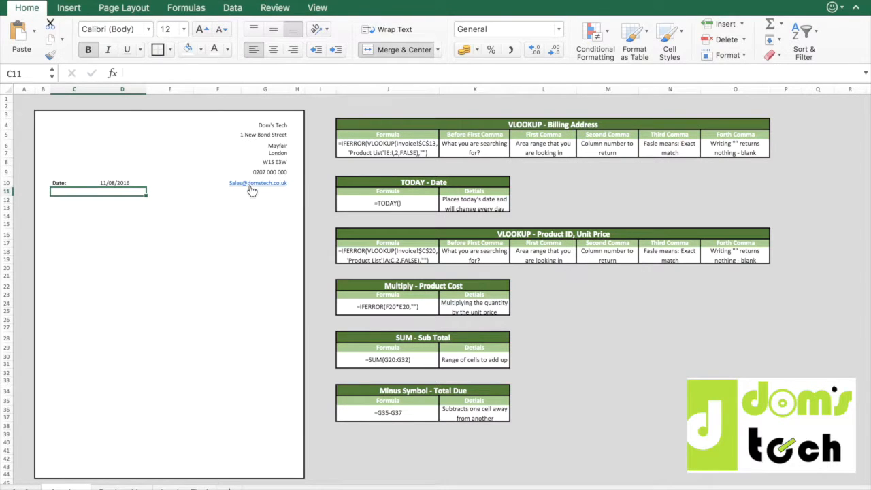
Add the label "Billing Address:" in cell C12.
key(Left)
key(Down)
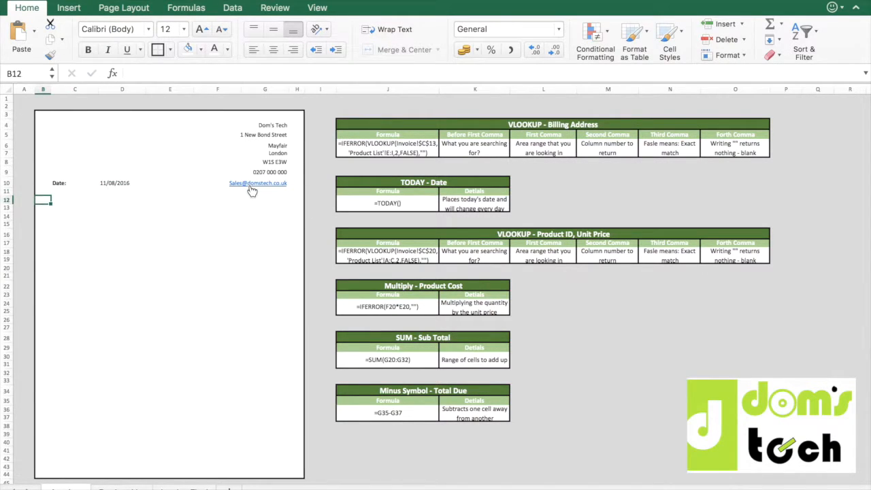
key(Right)
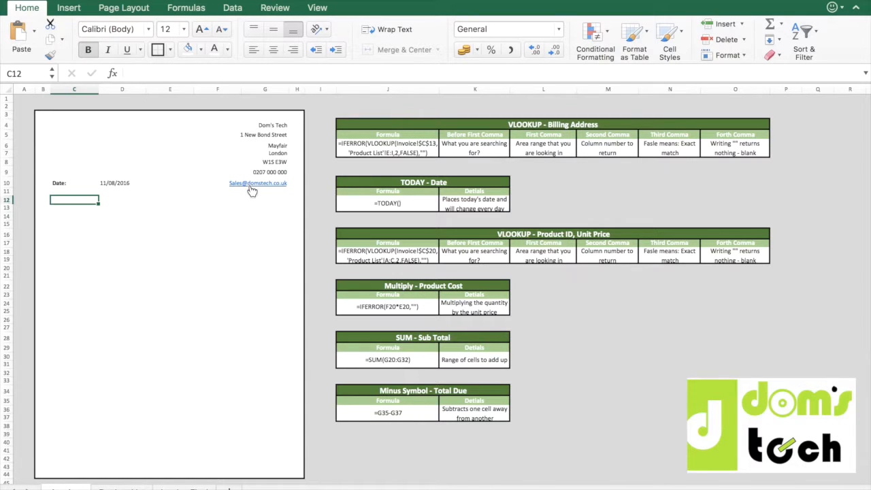
text(Billing)
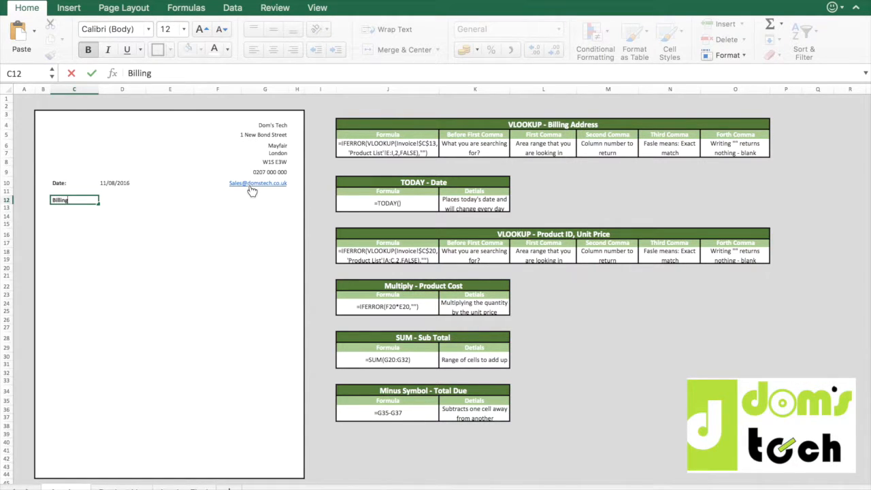
text( Address:)
key(Return)
key(Up)
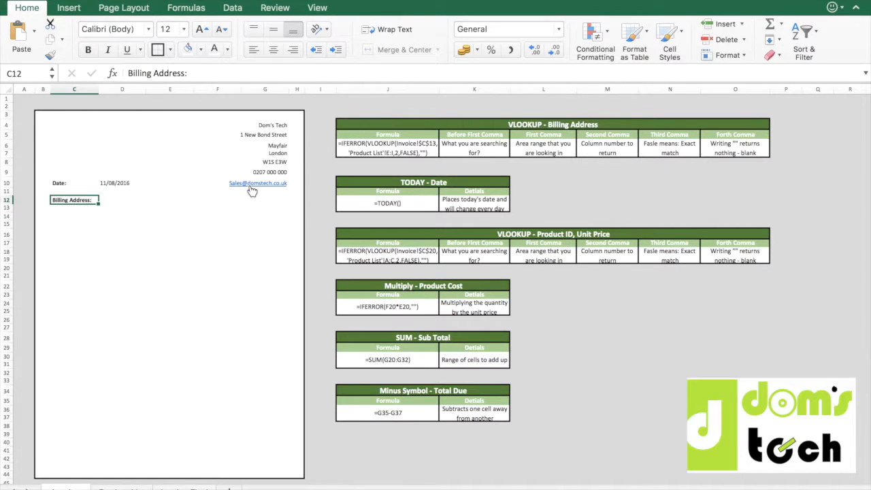
Add the label "Delivery Address:" in cell F12, level with the billing address label.
key(Right)
key(Right)
key(Right)
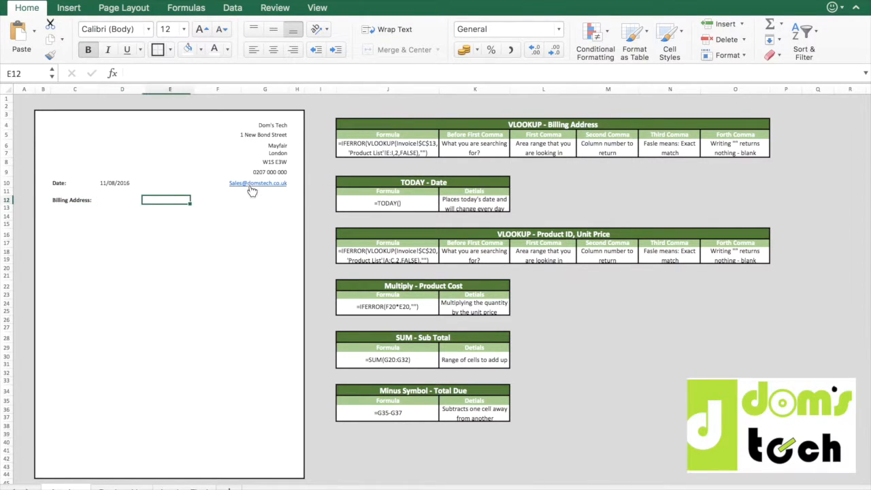
key(Right)
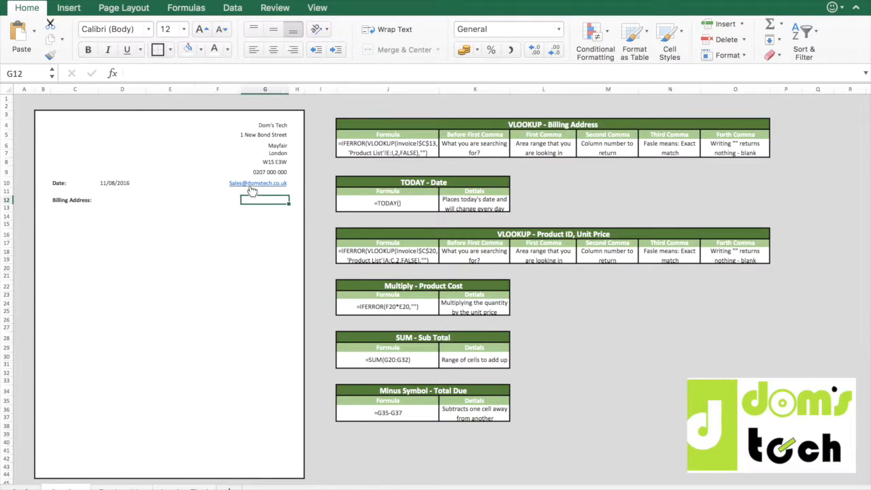
key(Left)
text(Delivery Address:)
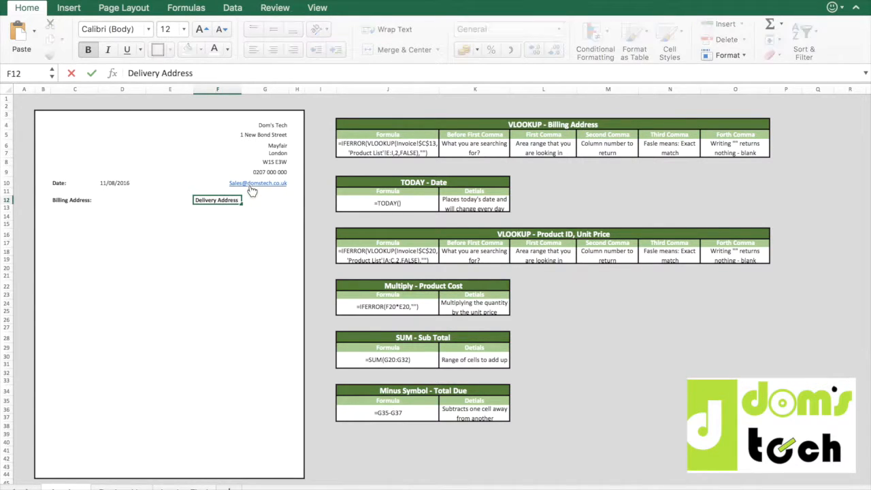
key(Return)
key(Left)
key(Left)
key(Left)
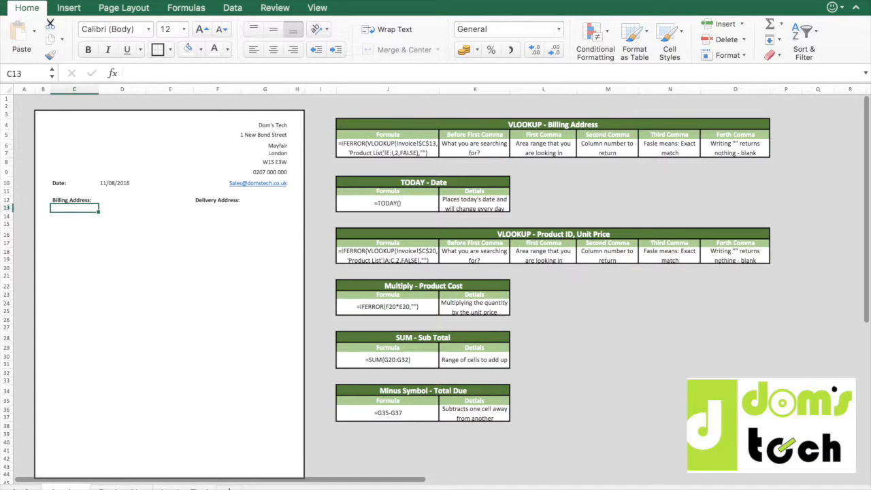
Assign the range name Company to the company cells E2:E18 on the Product List sheet, including the blank rows.
click(121, 489)
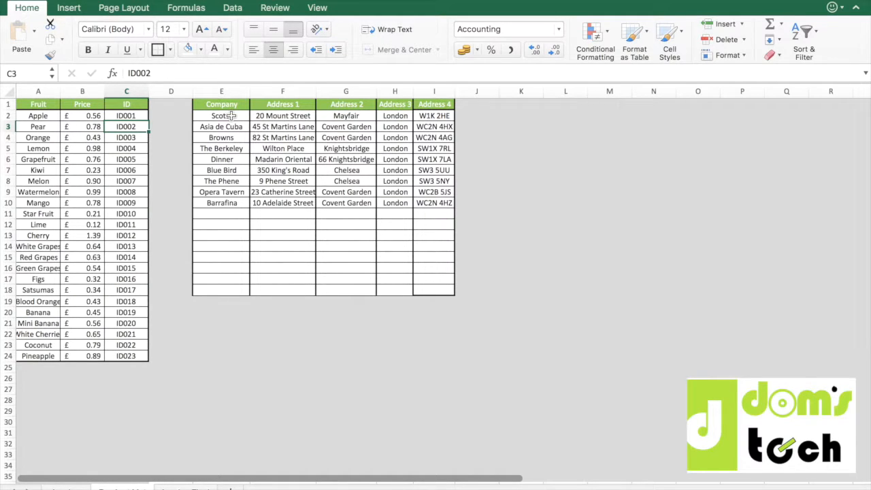
drag(232, 116, 232, 288)
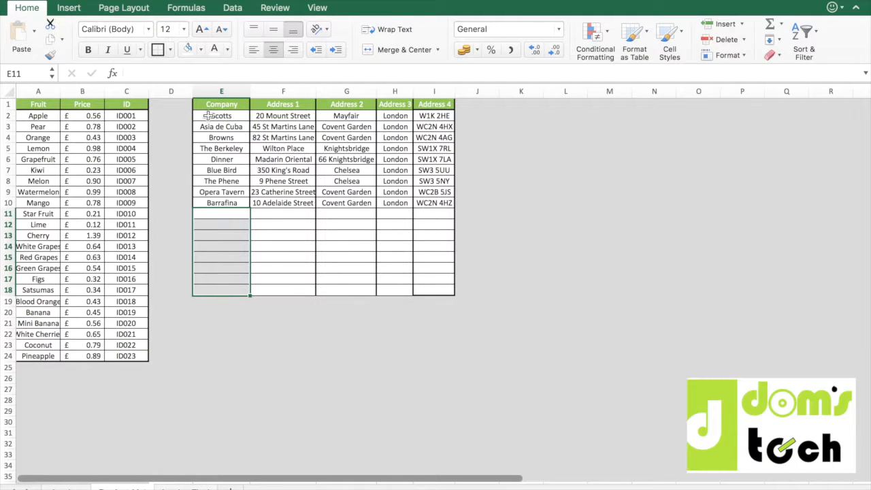
click(296, 119)
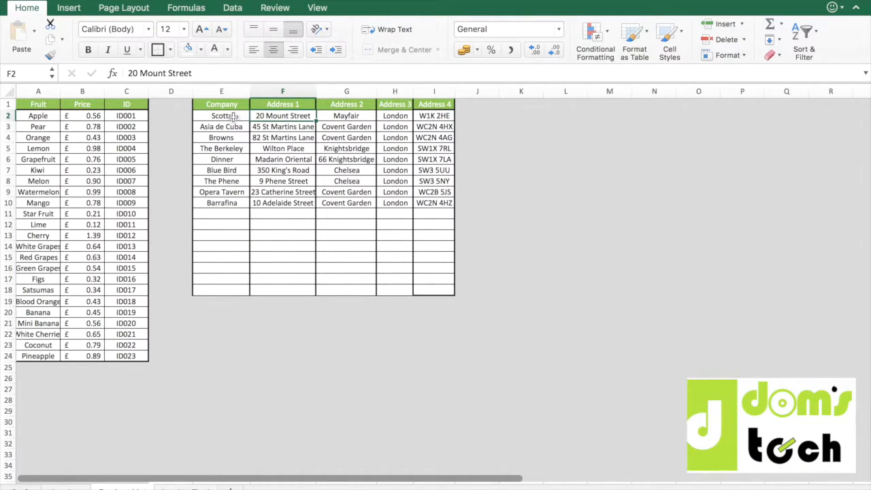
drag(235, 117, 218, 290)
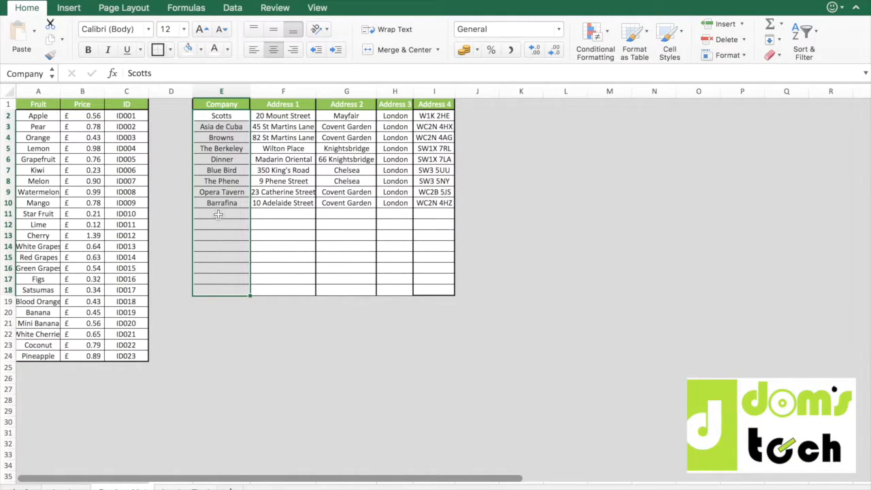
click(39, 73)
key(BackSpace)
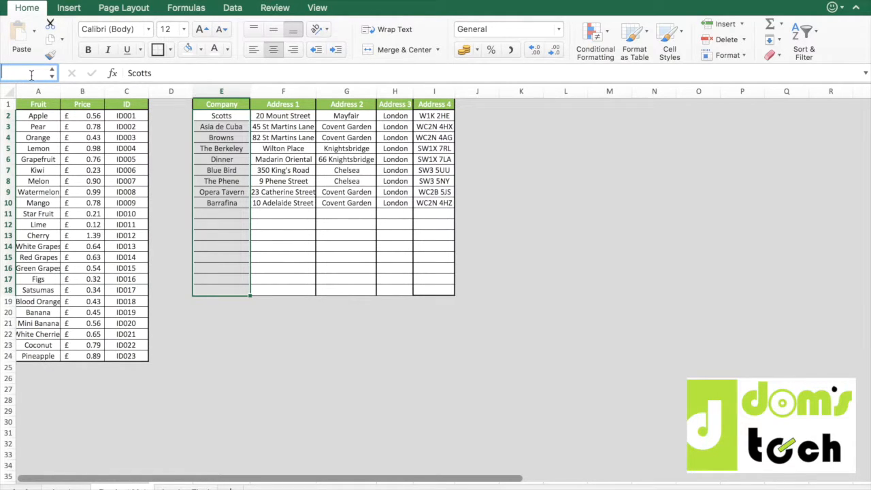
text(Company)
key(Return)
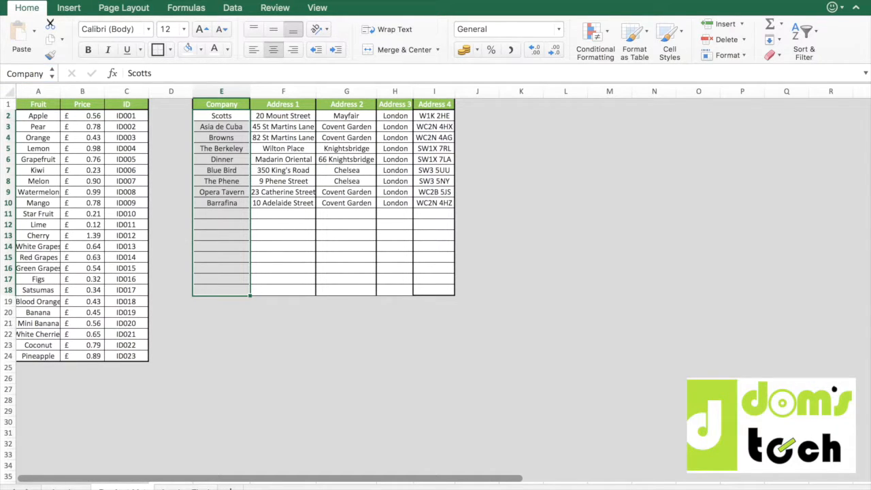
click(283, 268)
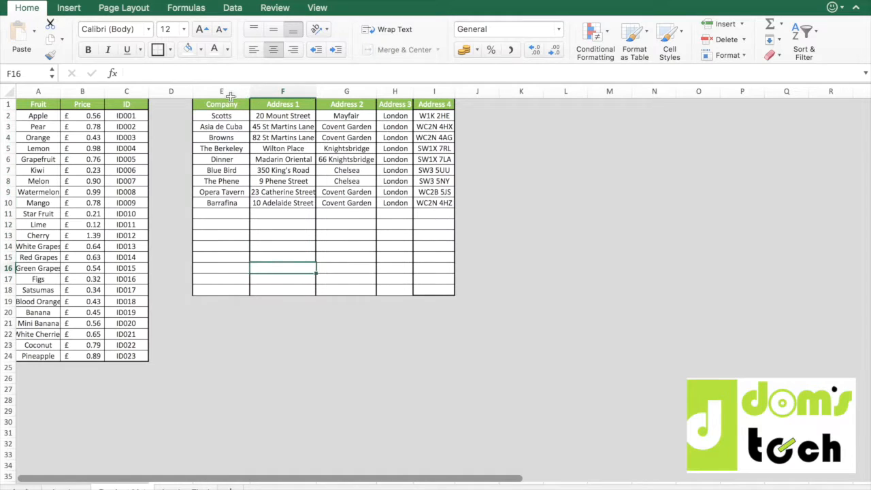
drag(232, 111, 233, 298)
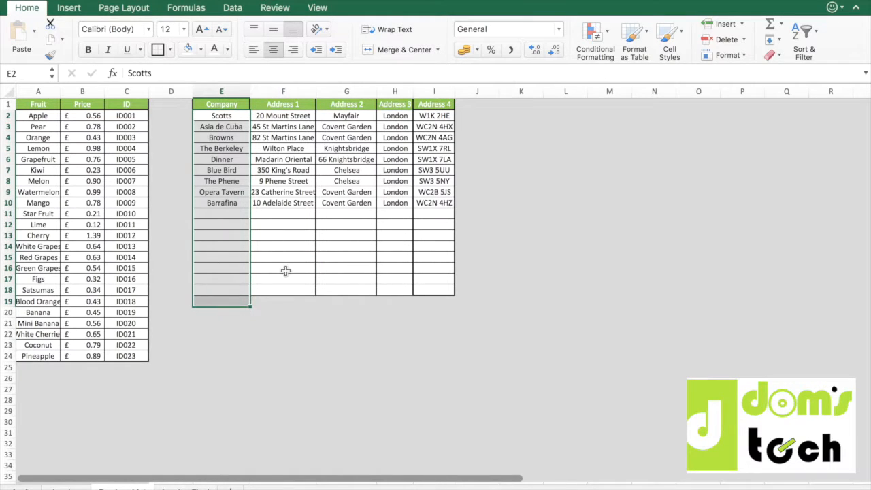
click(278, 268)
On the Invoice sheet, apply list data validation with the source =Company to cells C13 and F13 together.
click(63, 489)
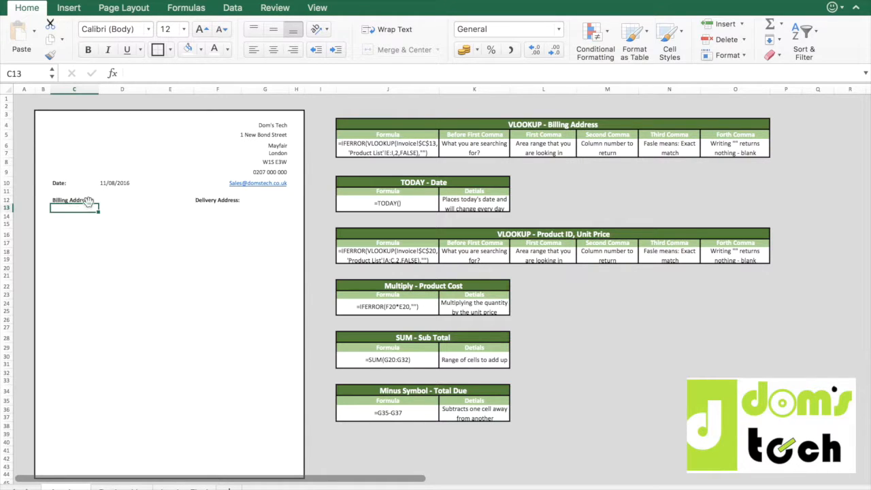
click(216, 209)
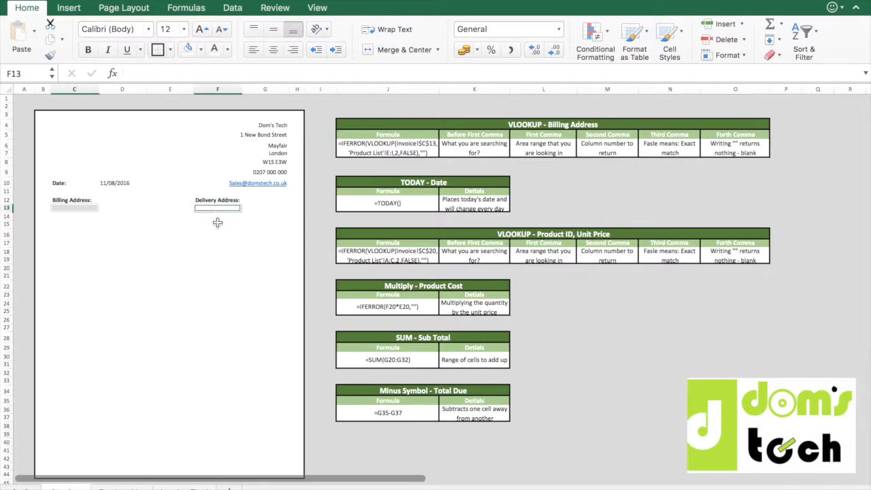
click(232, 8)
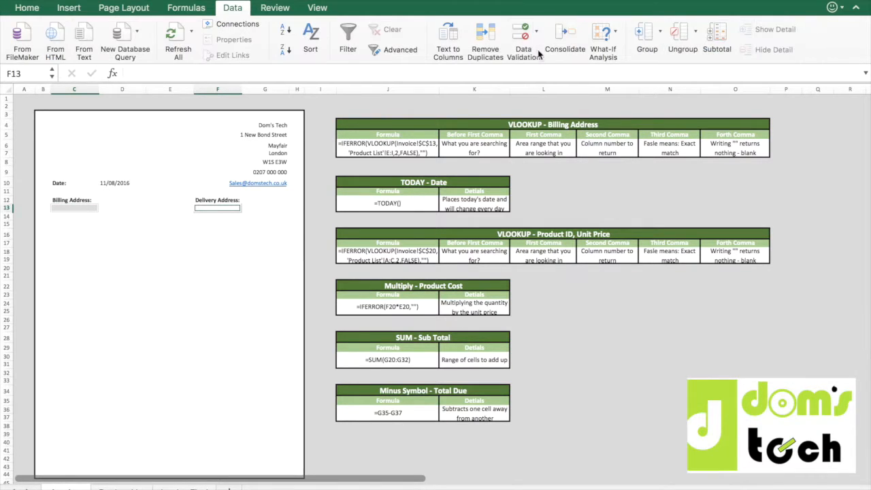
click(537, 32)
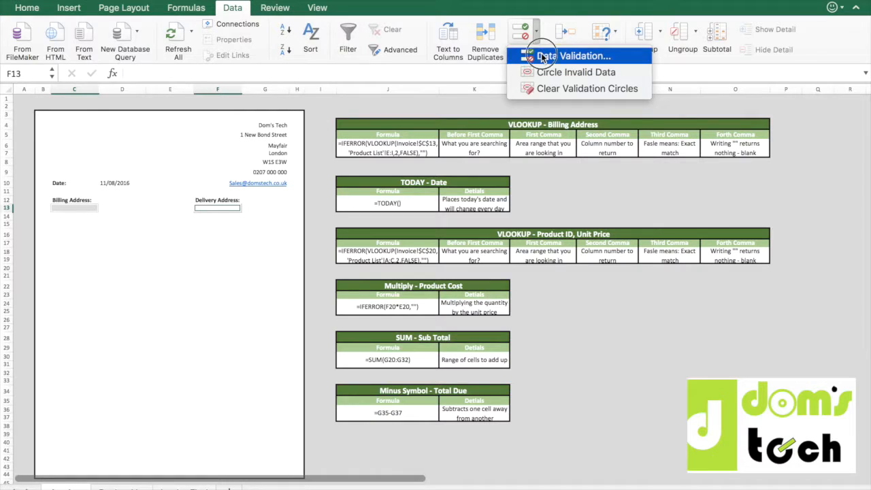
click(542, 55)
click(318, 191)
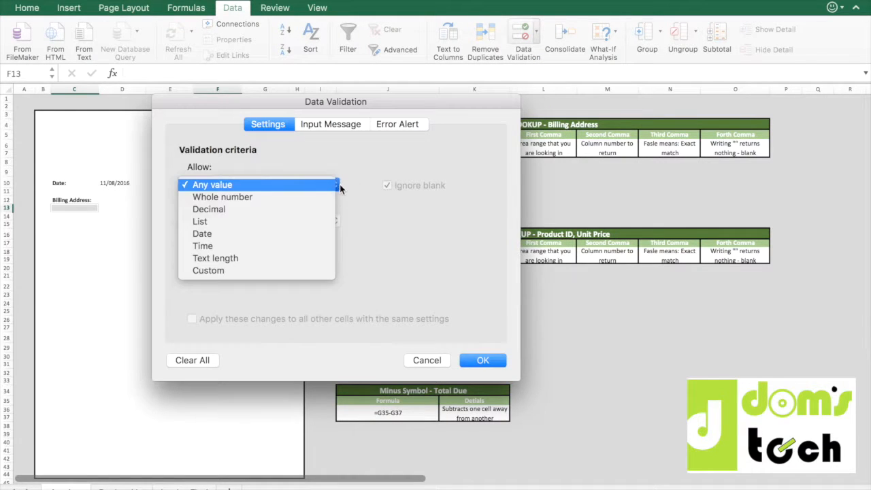
click(277, 222)
click(228, 259)
text(=Company)
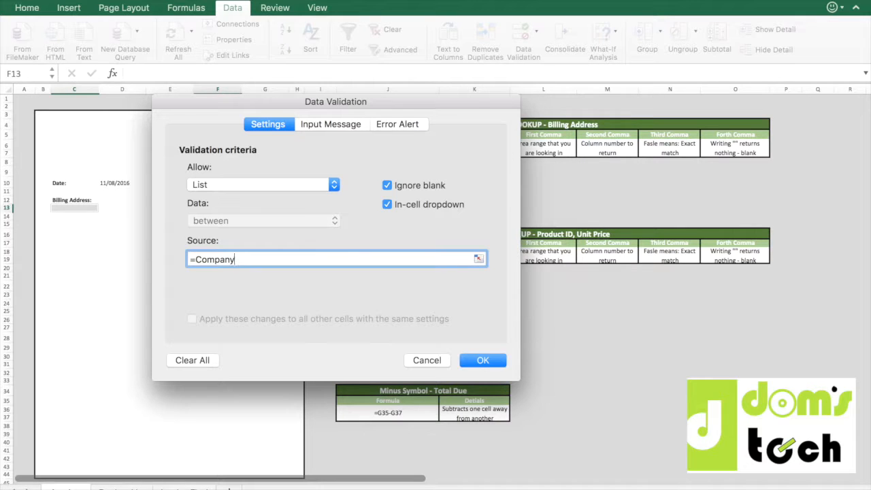
key(Return)
click(155, 244)
Choose Asia de Cuba as the company in both the billing cell C13 and the delivery cell F13.
click(91, 206)
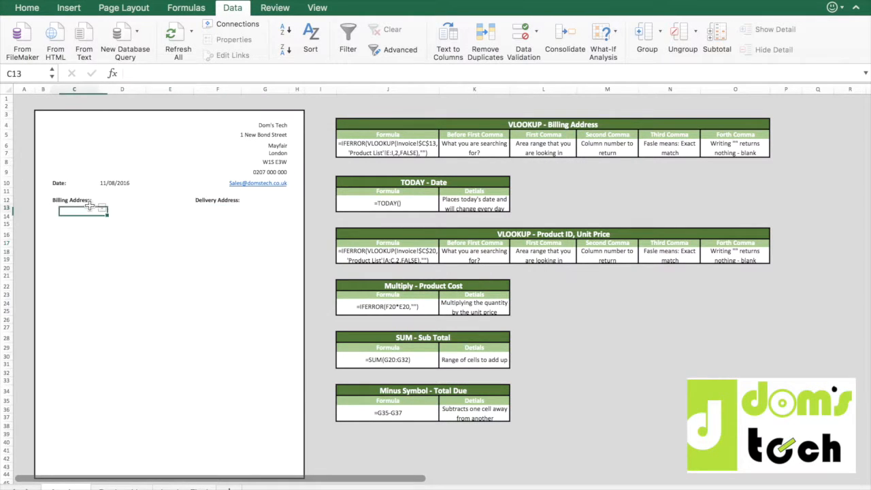
click(102, 209)
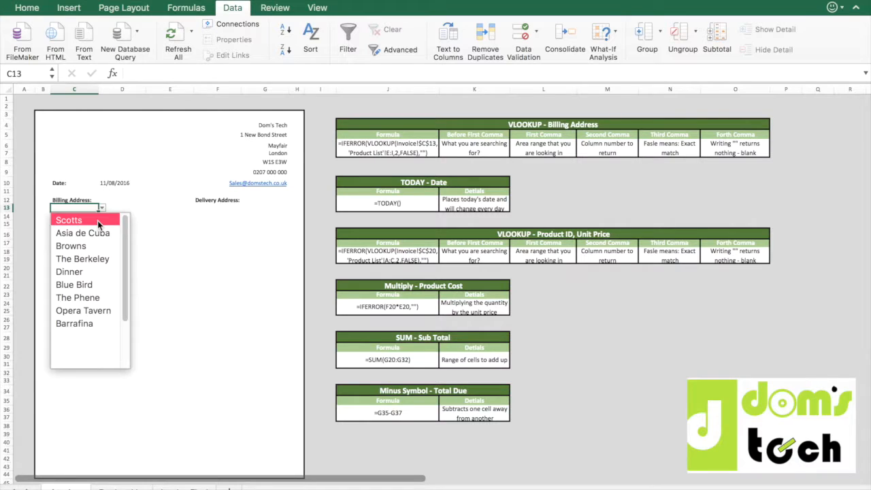
click(94, 235)
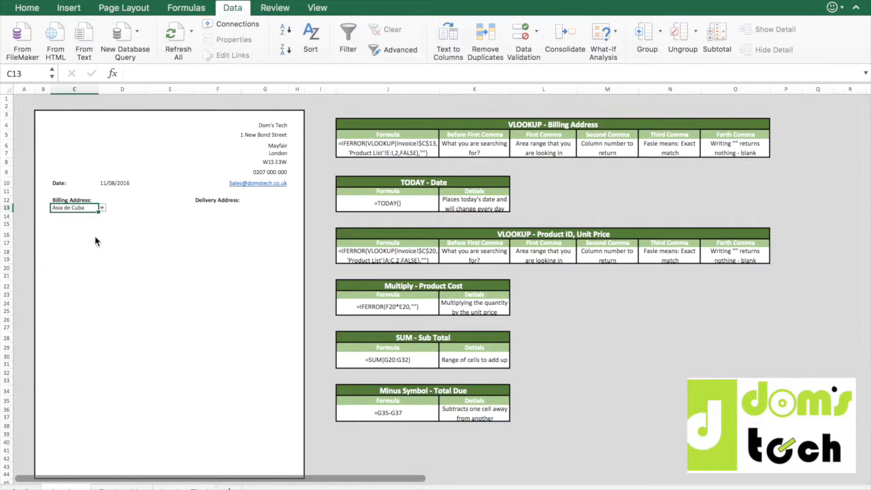
click(79, 217)
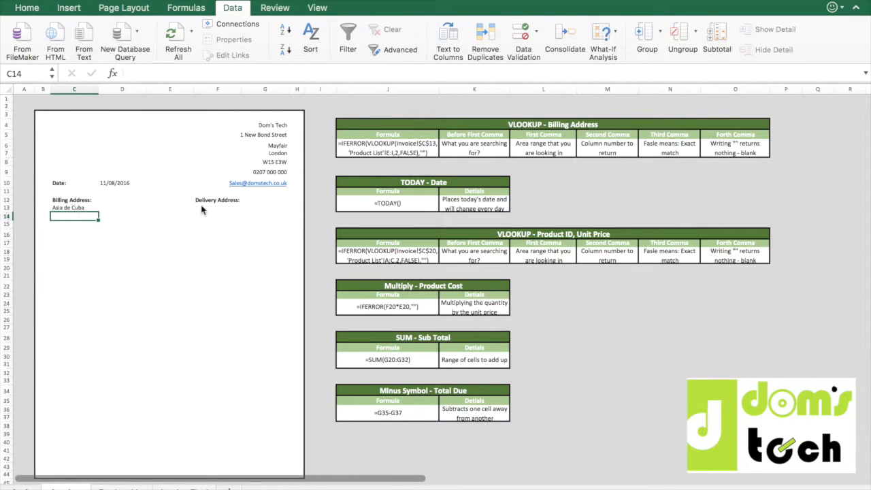
click(222, 210)
click(246, 209)
click(232, 232)
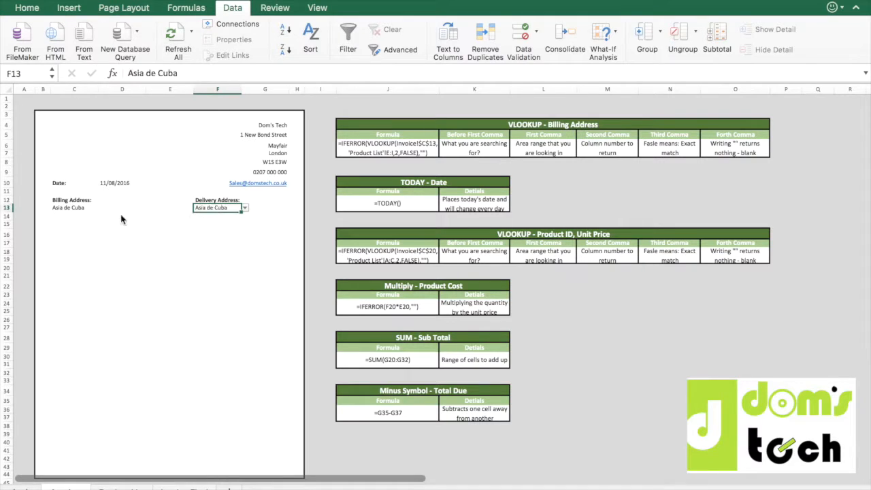
Enter =VLOOKUP(C13,'Product List'!E:I,2,FALSE) in C14 to look up the first line of the billing address.
click(75, 218)
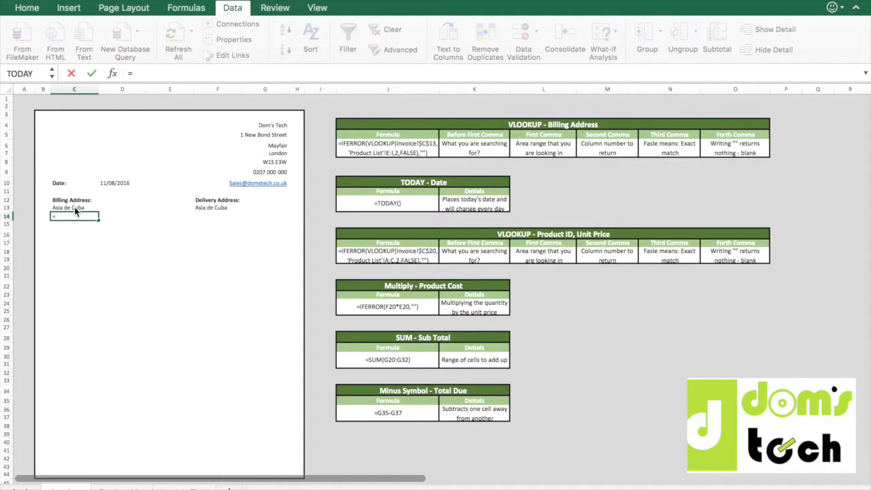
text(VLOOKUP()
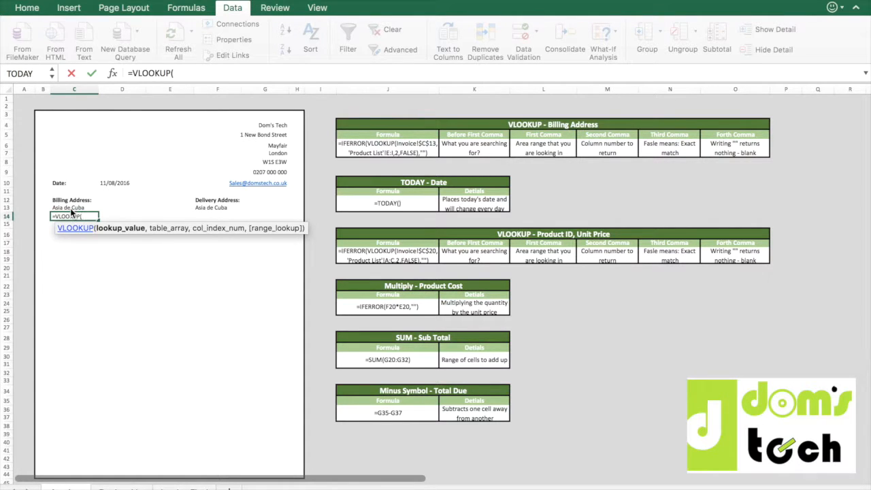
click(72, 208)
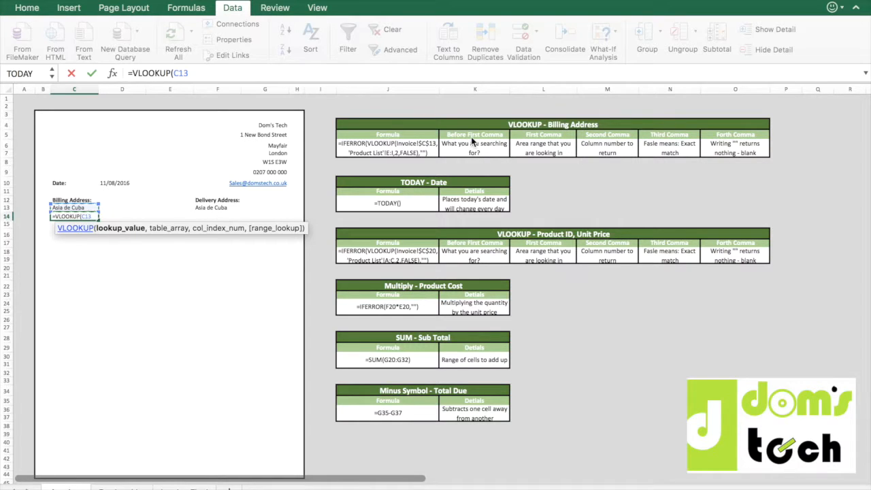
text(,)
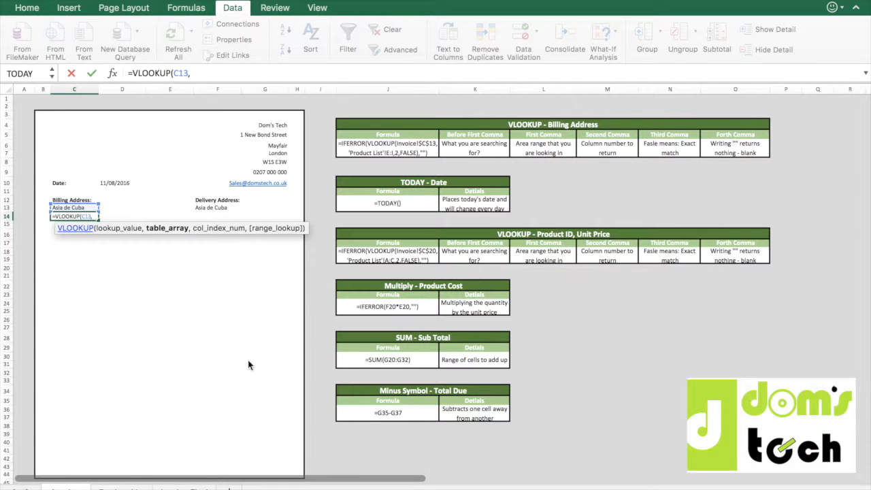
click(143, 484)
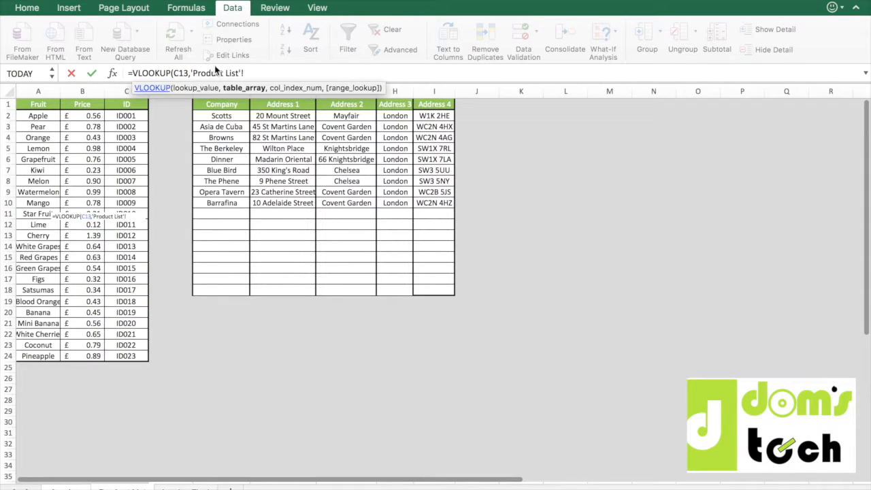
click(221, 91)
drag(259, 98, 423, 99)
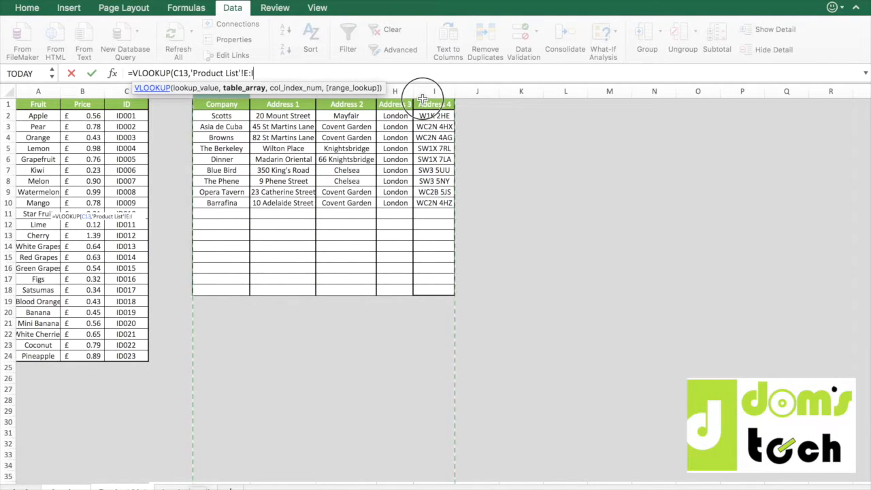
text(,)
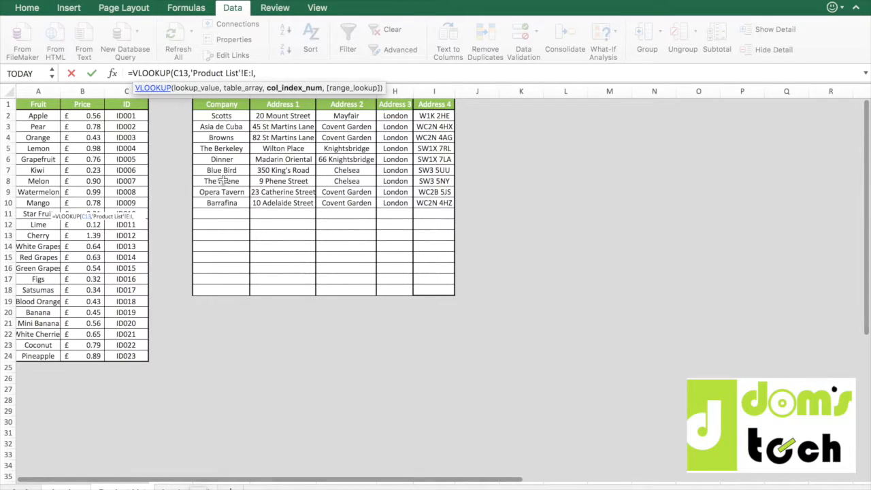
text(2,)
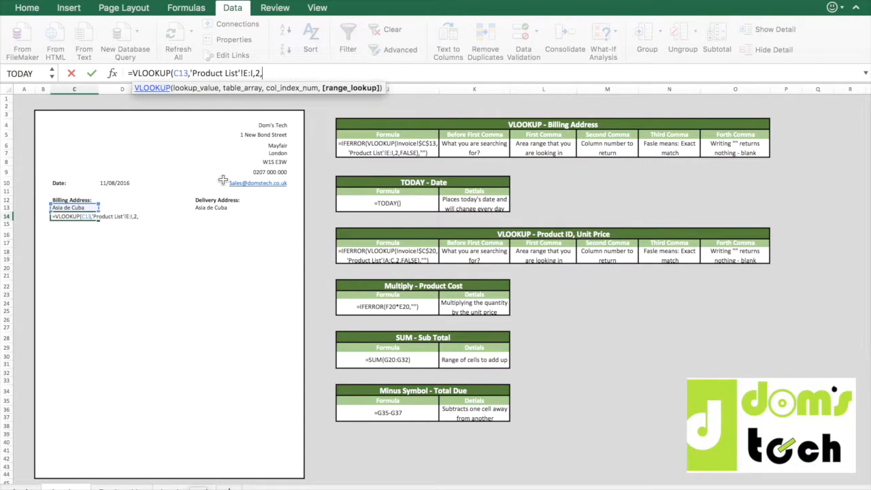
text(fa)
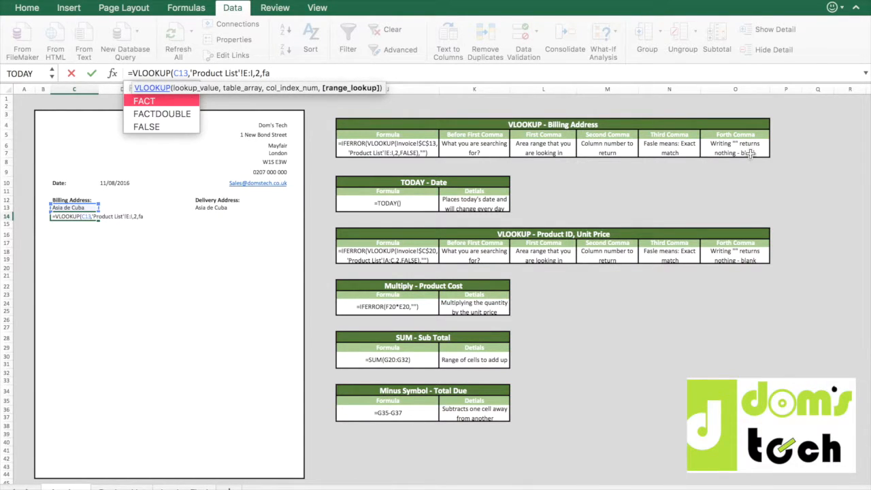
text(lse))
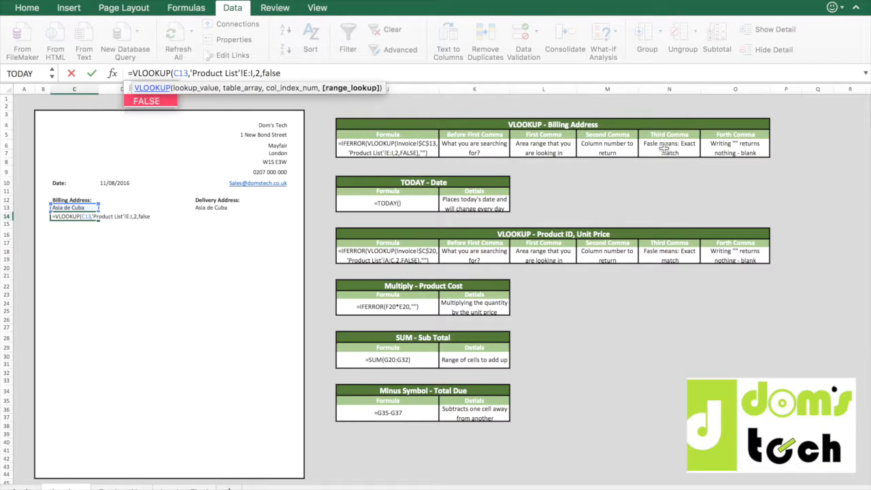
key(ctrl+Return)
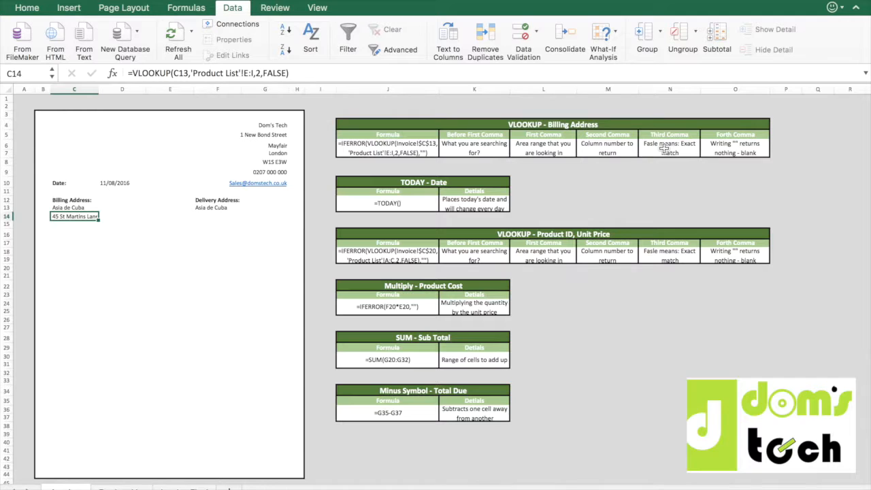
Clear the selected company from the billing cell C13 to test the address lookup with a blank value.
click(77, 208)
key(Delete)
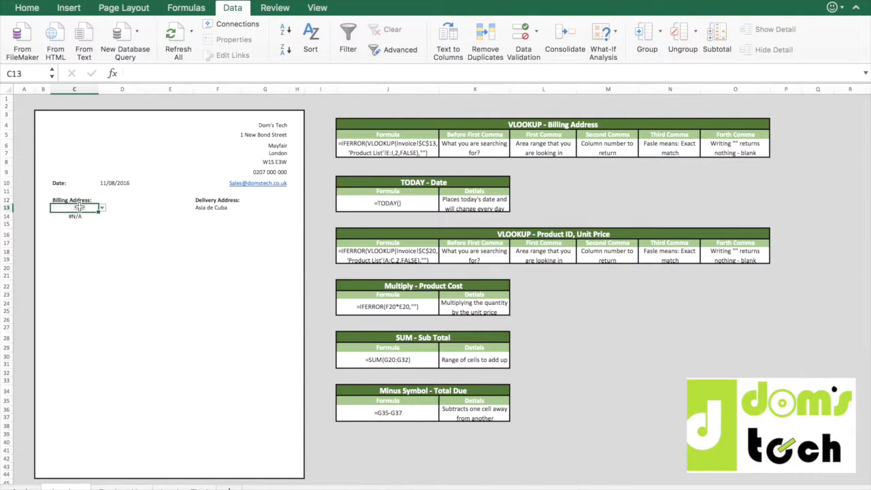
Wrap the VLOOKUP formula in C14 in IFERROR with "" as the fallback, so a missing company returns a blank.
key(Down)
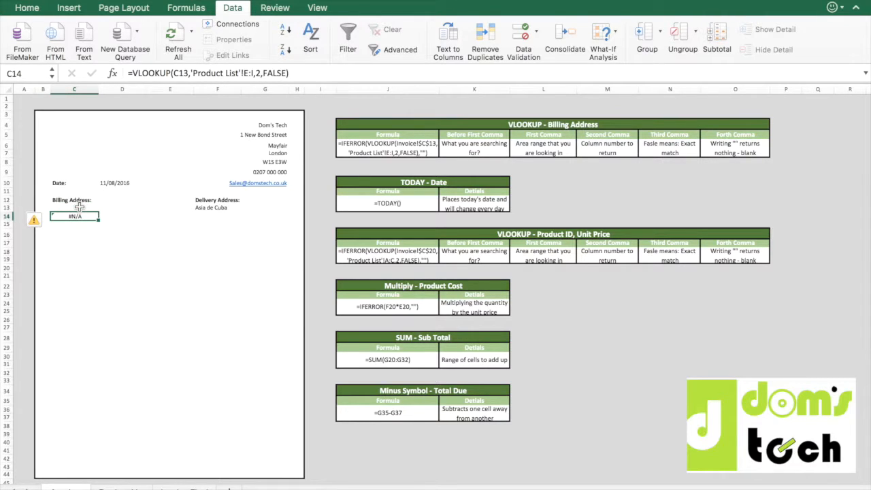
click(80, 207)
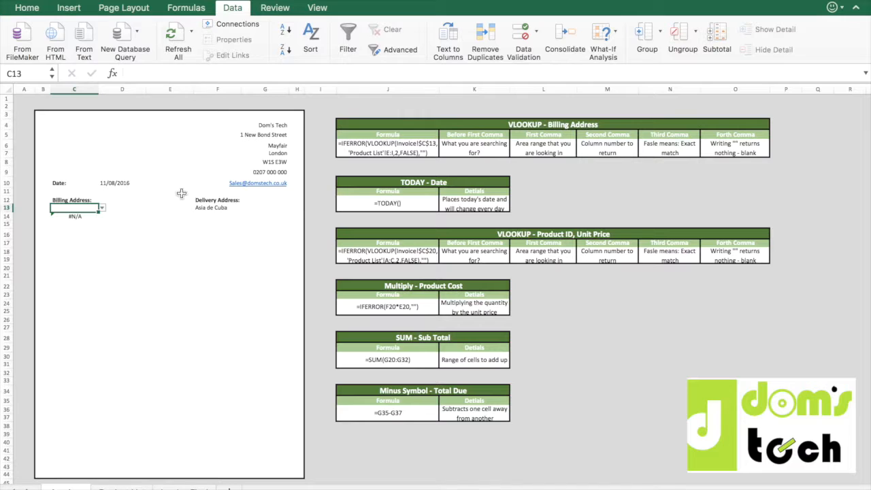
click(79, 217)
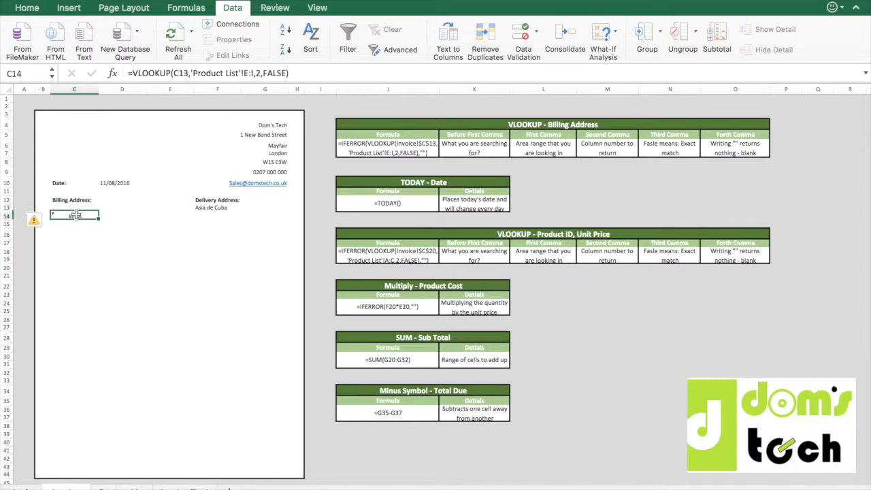
click(133, 73)
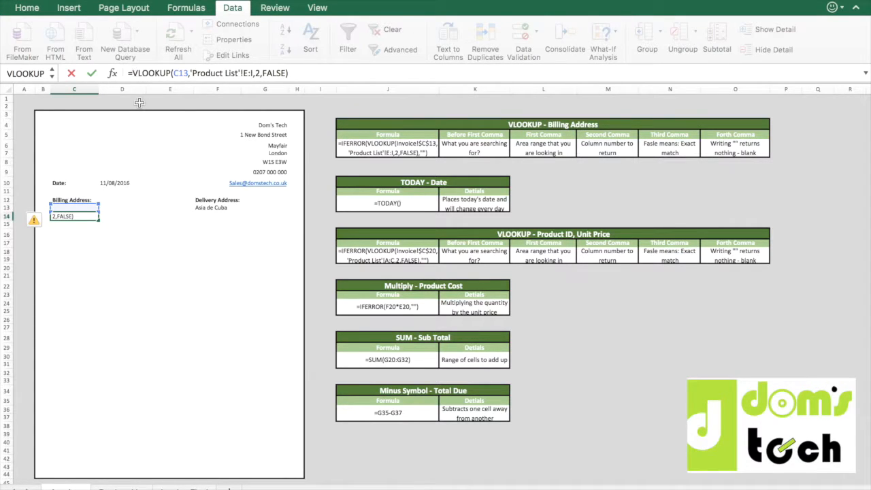
text(IFERROR()
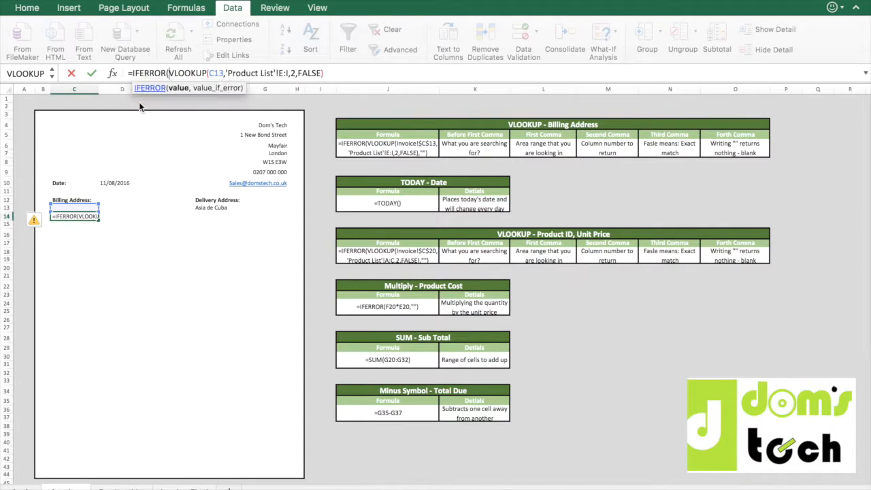
click(353, 73)
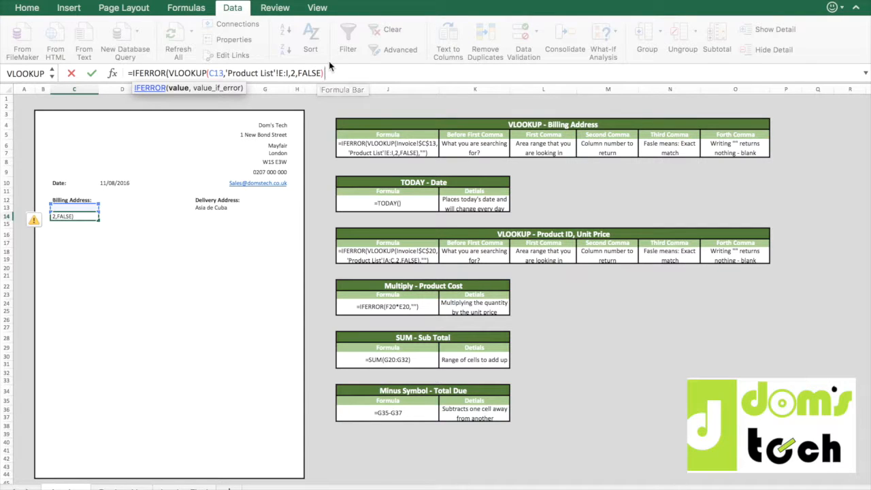
text(,)
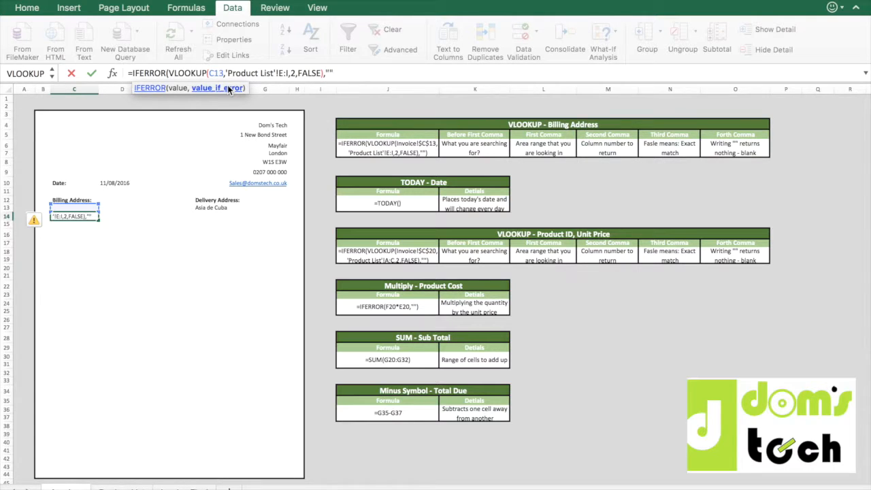
text(""))
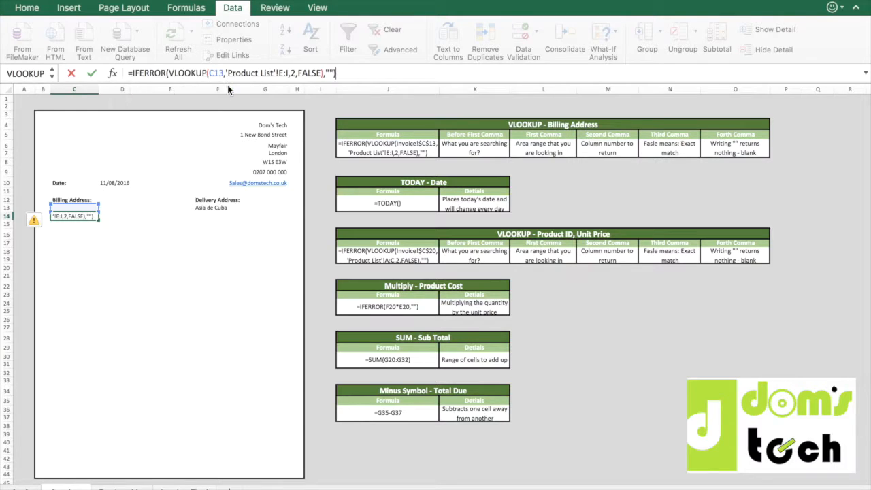
key(Return)
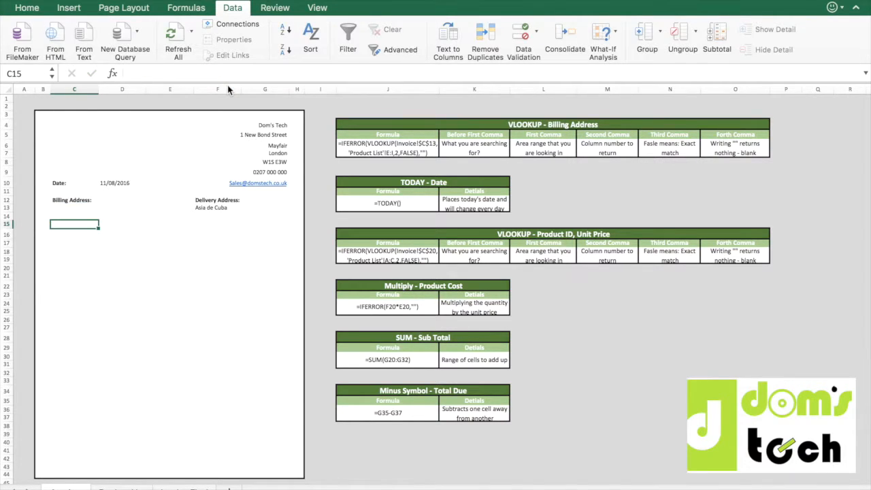
Choose Scotts as the company in the billing cell C13 to test the revised address lookup.
key(Up)
key(Up)
key(Down)
key(Up)
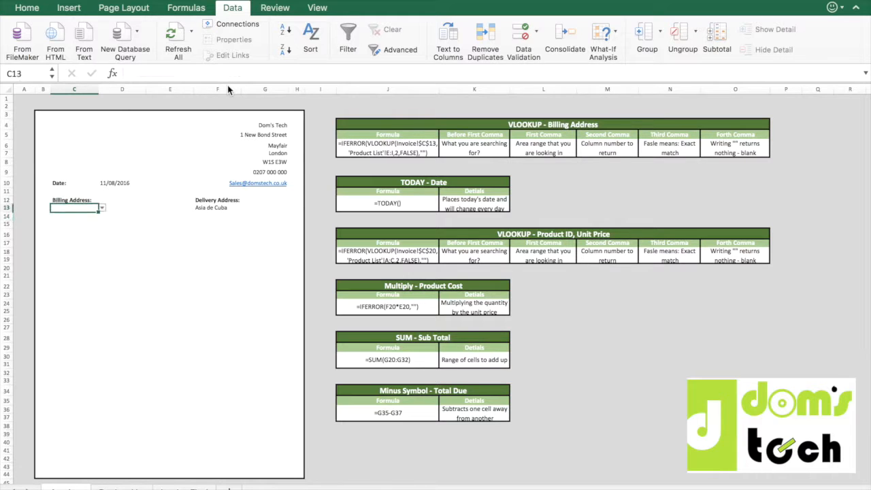
key(alt+Down)
key(Up)
key(Up)
key(Up)
key(Up)
key(Up)
key(Up)
key(Up)
key(Up)
key(Up)
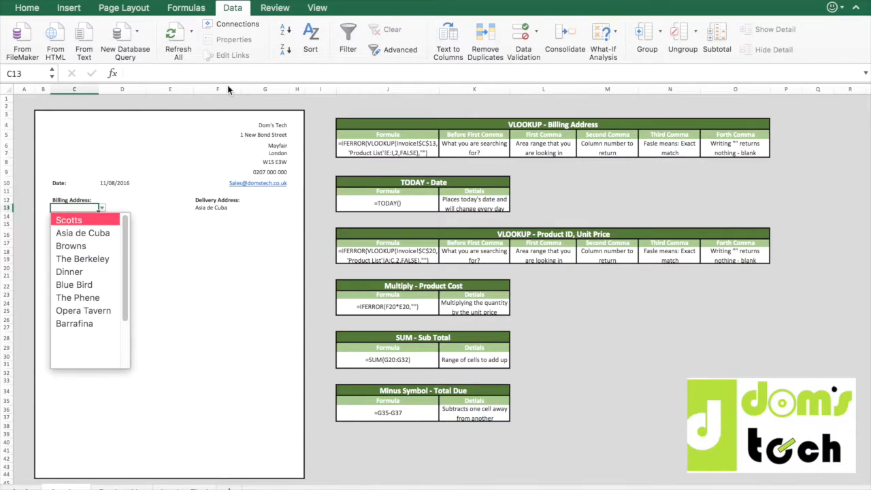
key(Return)
key(Down)
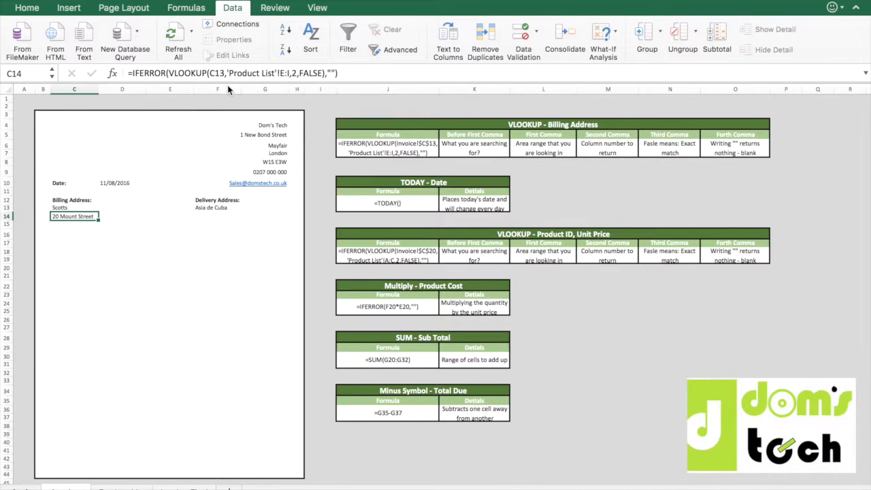
Copy the exact IFERROR VLOOKUP formula from C14 into C15, C16 and C17, keeping its reference to C13.
drag(336, 73, 128, 68)
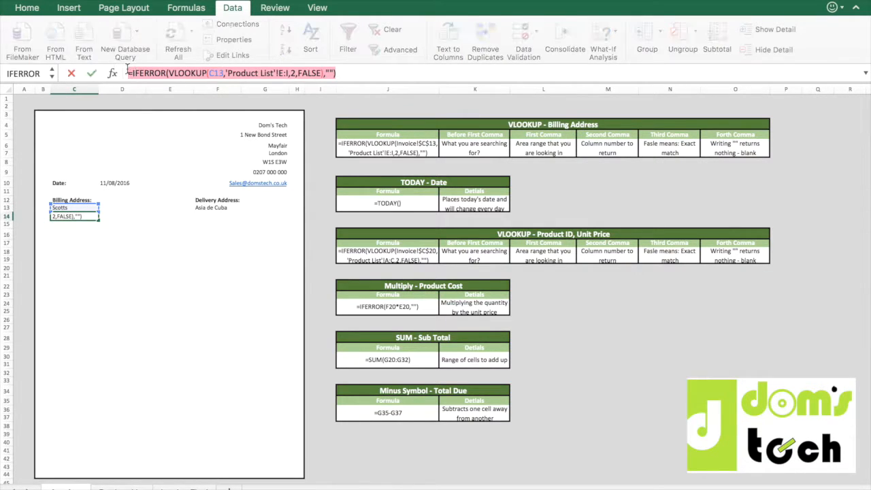
key(super+c)
key(Return)
key(super+v)
key(Return)
key(super+v)
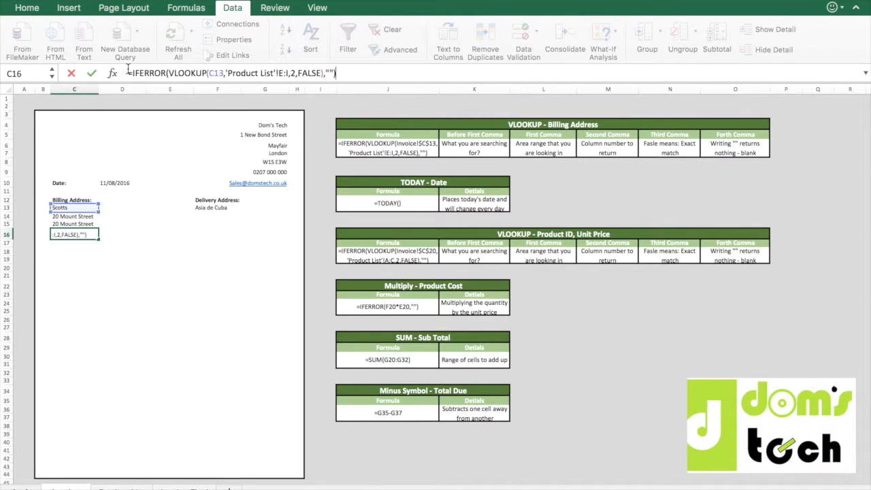
key(Return)
key(super+v)
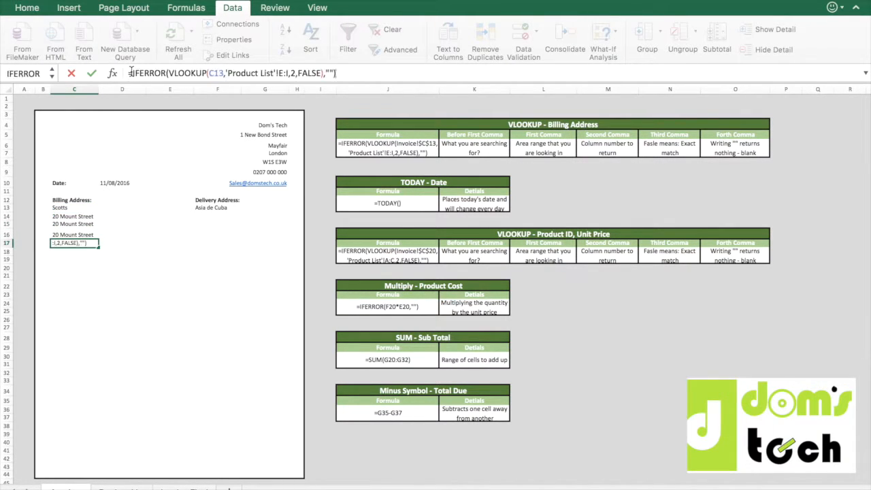
key(Return)
Set the VLOOKUP column index in C15 to 3 for the second line of the billing address.
key(Up)
key(Up)
key(Up)
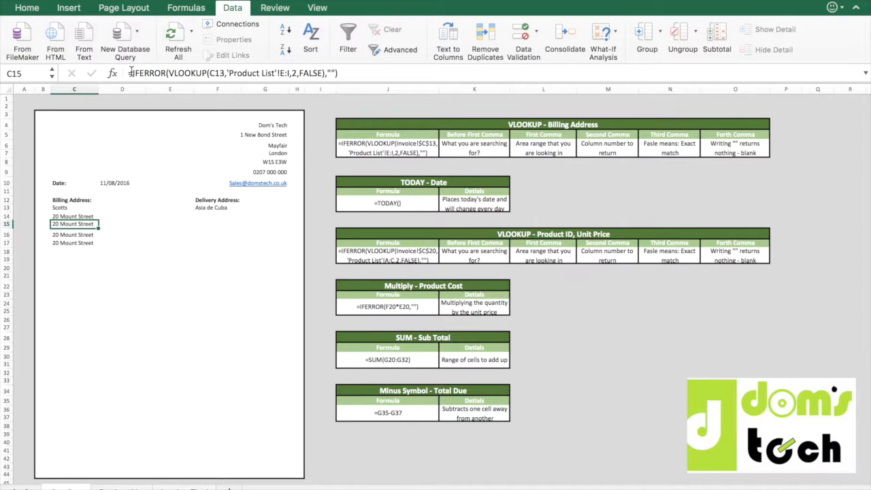
click(308, 73)
click(295, 72)
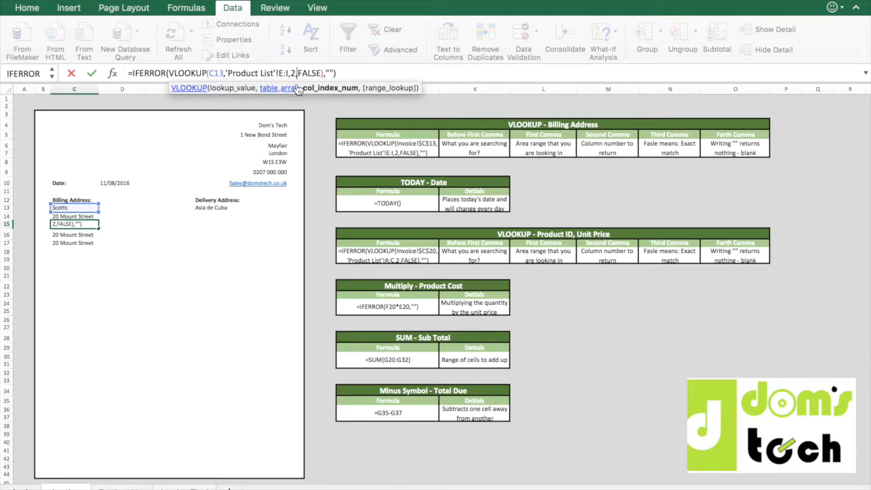
key(BackSpace)
key(BackSpace)
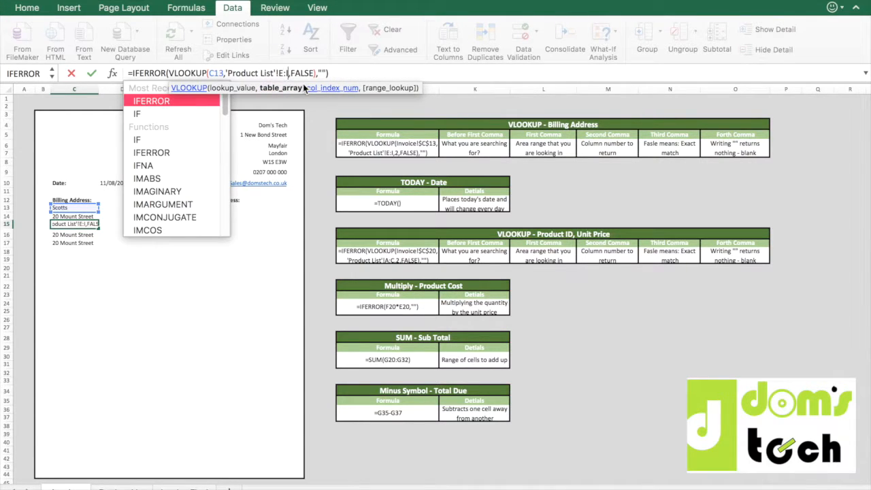
text(,3)
key(Return)
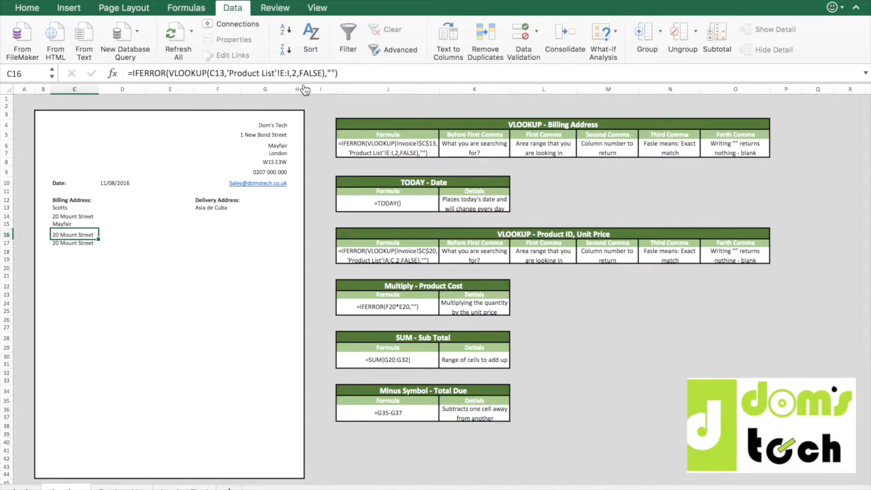
Set the VLOOKUP column index in C16 to 4 for the city line of the billing address.
click(298, 73)
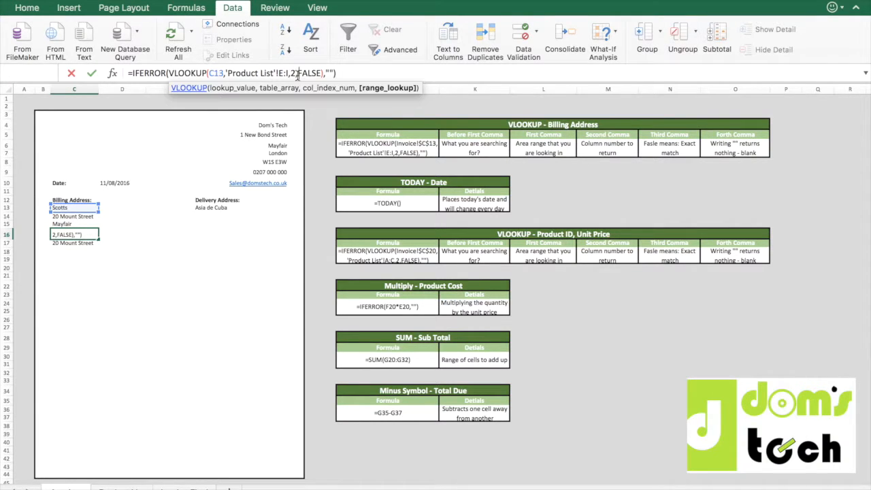
text(4)
key(Left)
key(BackSpace)
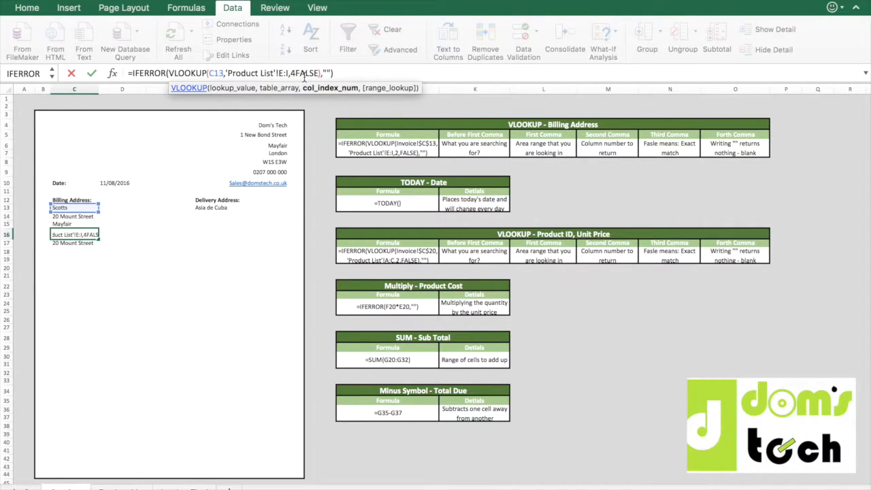
text(,)
key(Return)
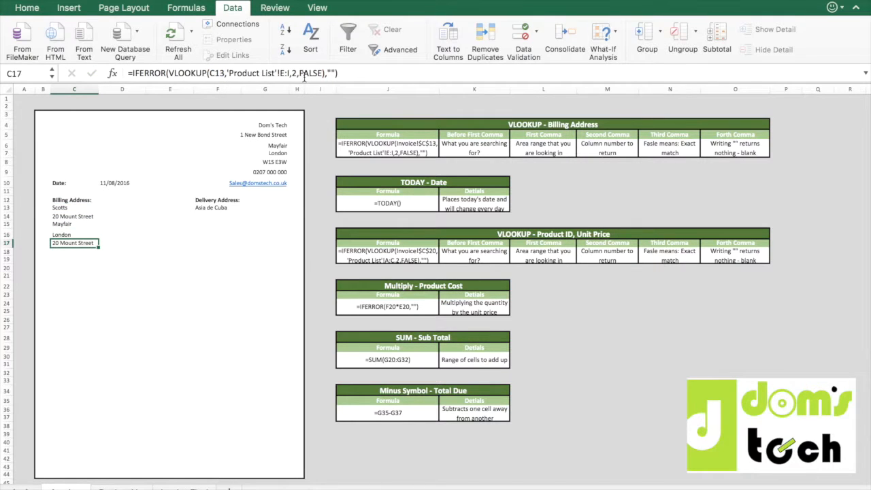
Set the VLOOKUP column index in C17 to 5 for the billing postcode.
click(298, 73)
key(BackSpace)
text(5)
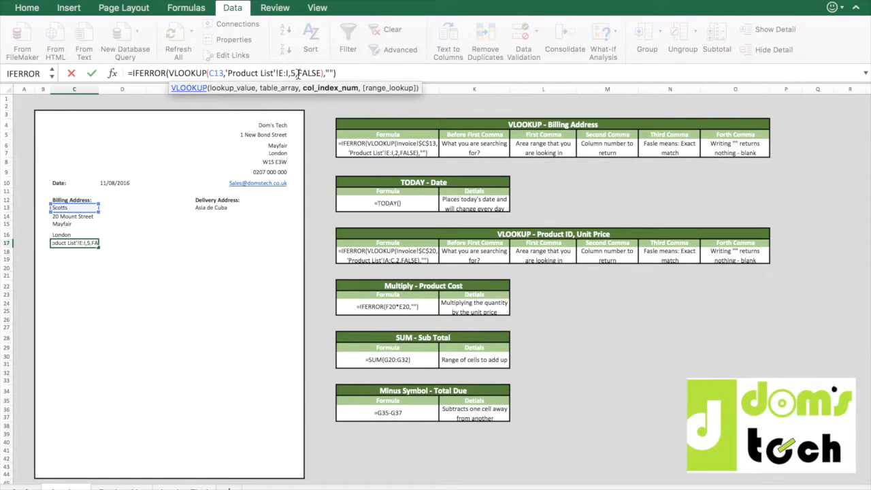
key(Return)
Replace the contents of delivery cell F14 with the exact formula text copied from C14.
key(Up)
key(Up)
key(Up)
key(Up)
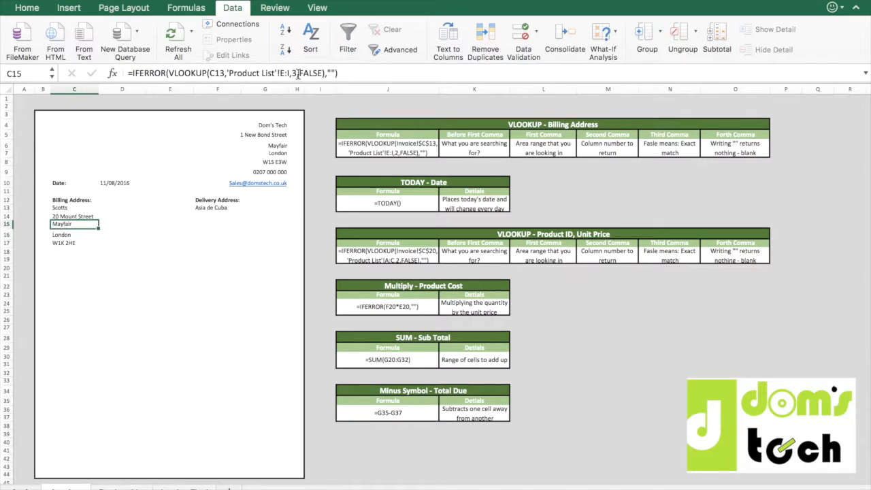
drag(353, 73, 121, 73)
key(super+c)
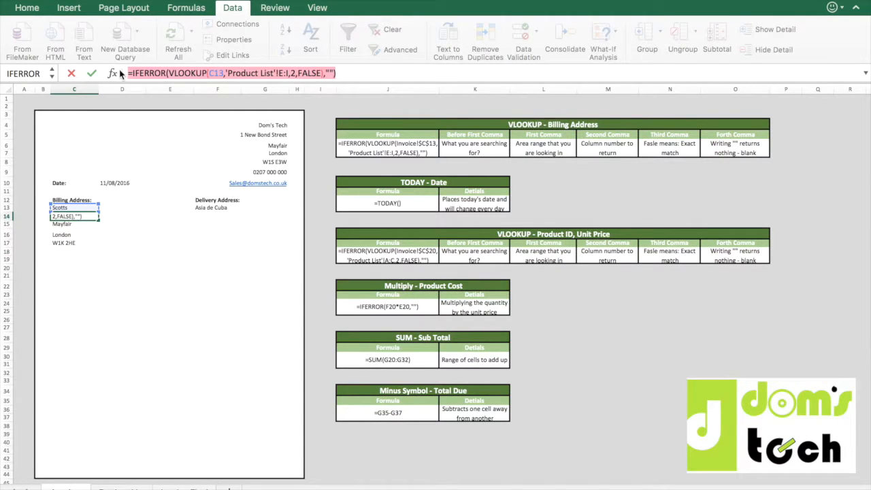
key(Return)
key(Up)
key(Right)
key(Right)
key(Right)
drag(344, 73, 154, 66)
key(BackSpace)
key(BackSpace)
key(BackSpace)
key(BackSpace)
key(BackSpace)
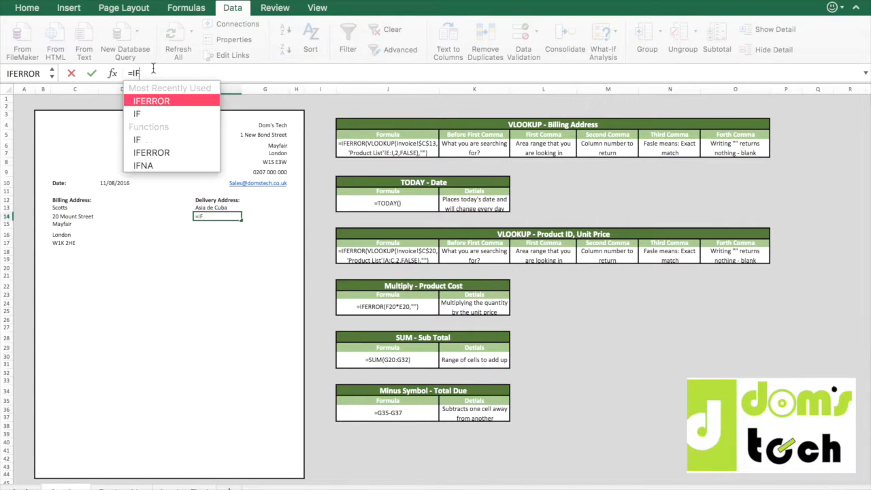
key(super+v)
key(Return)
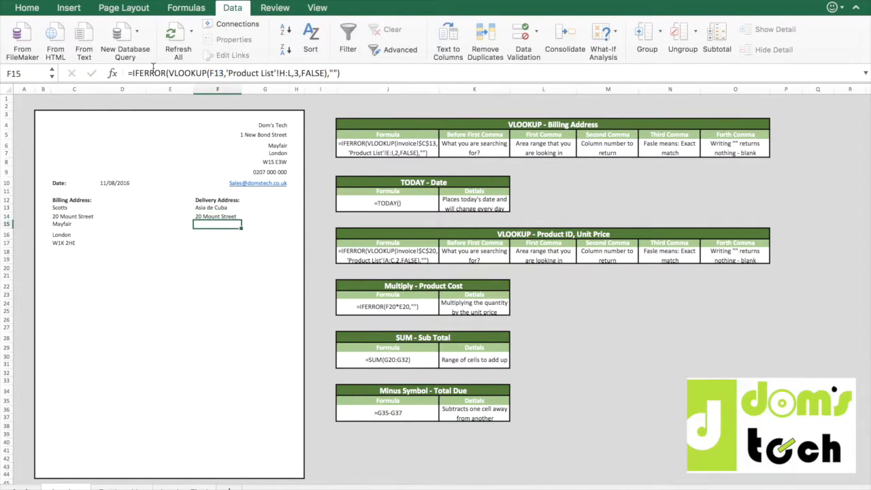
Change the lookup value in F14's formula to F13 so it uses the delivery company.
key(Up)
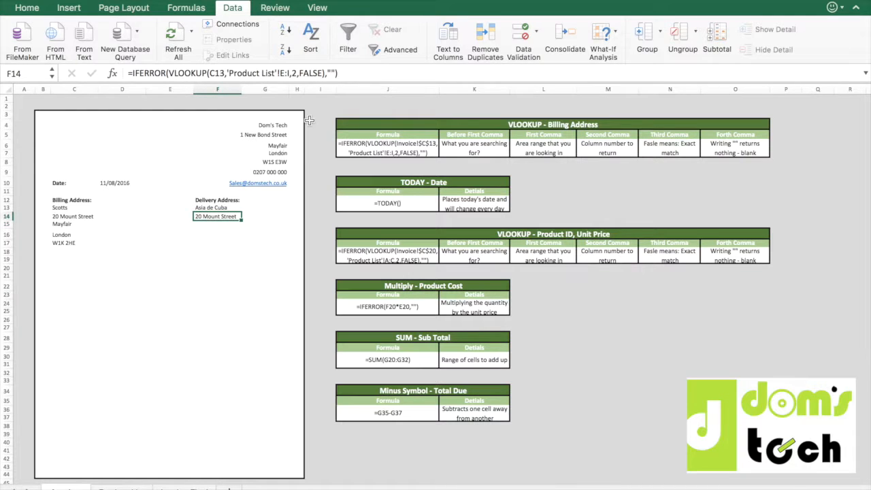
click(75, 208)
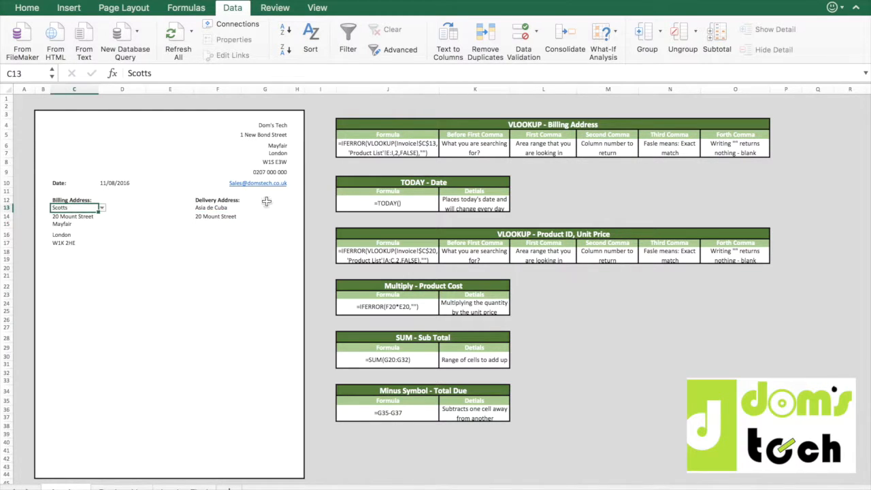
double_click(228, 216)
click(354, 72)
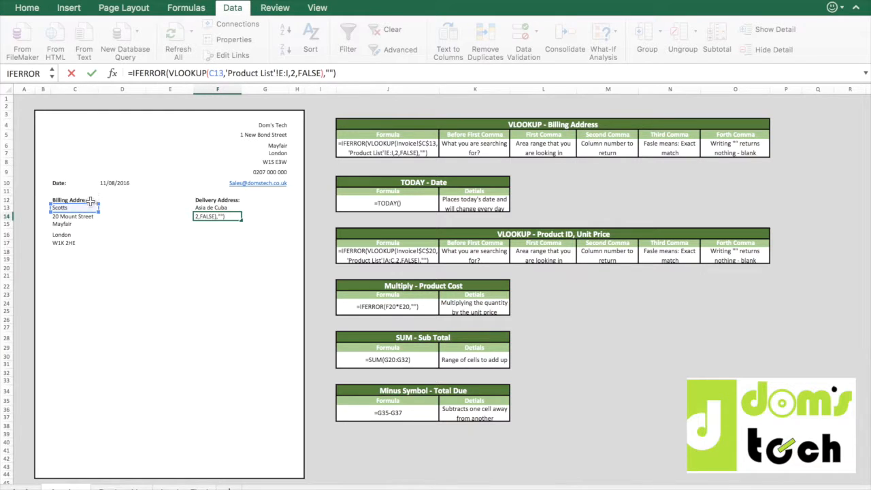
drag(80, 213, 209, 207)
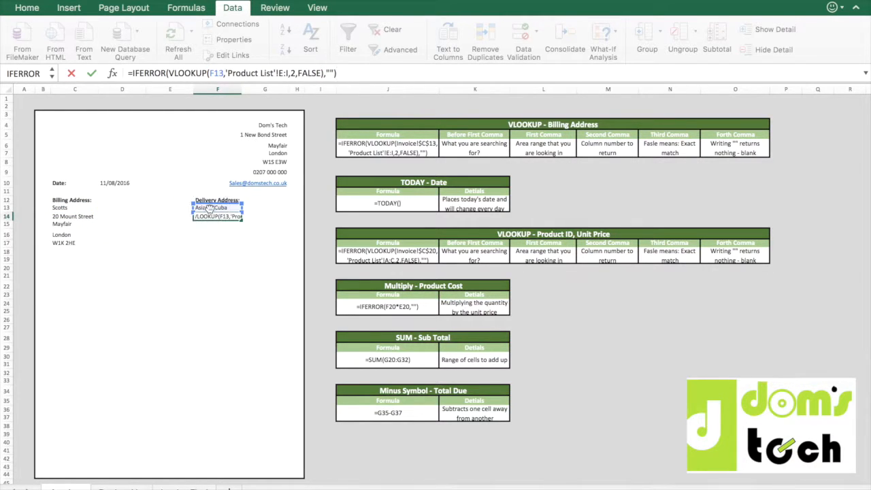
key(Return)
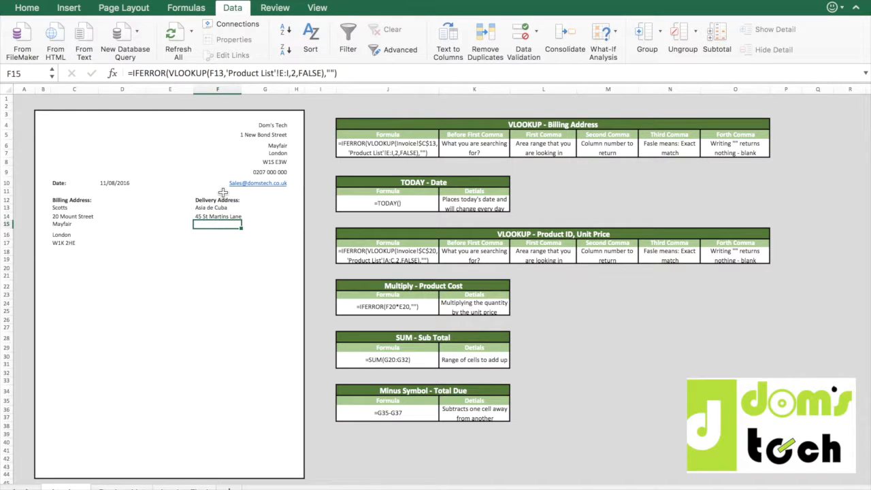
Replace the formulas in F15, F16 and F17 with the exact formula copied from F14.
drag(345, 74, 132, 61)
key(super+c)
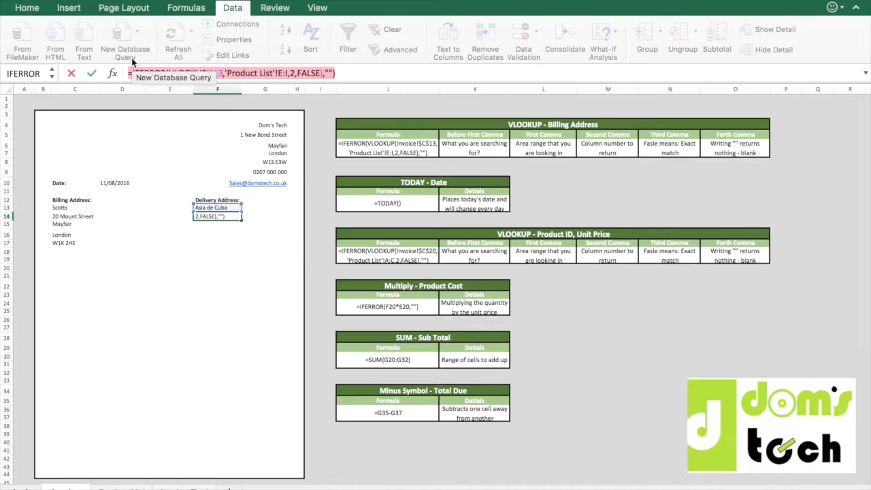
key(Return)
drag(348, 73, 105, 59)
key(Return)
drag(341, 72, 51, 72)
key(Return)
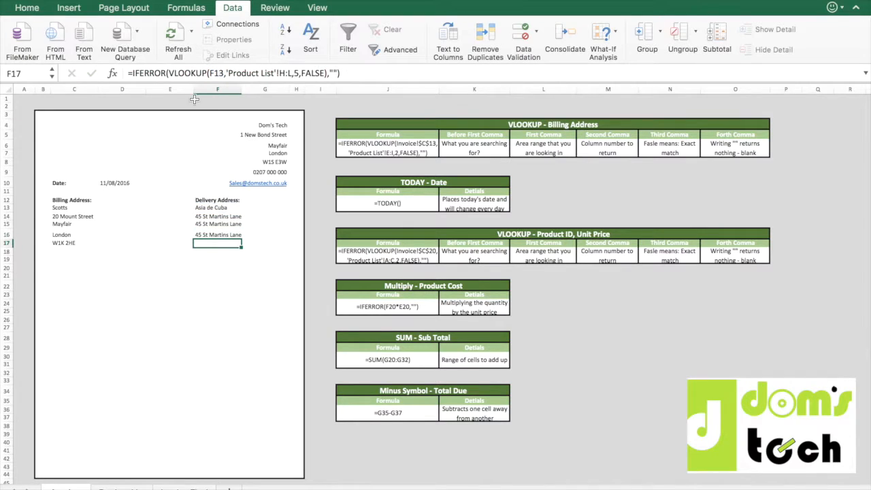
drag(341, 73, 107, 76)
key(super+v)
key(Return)
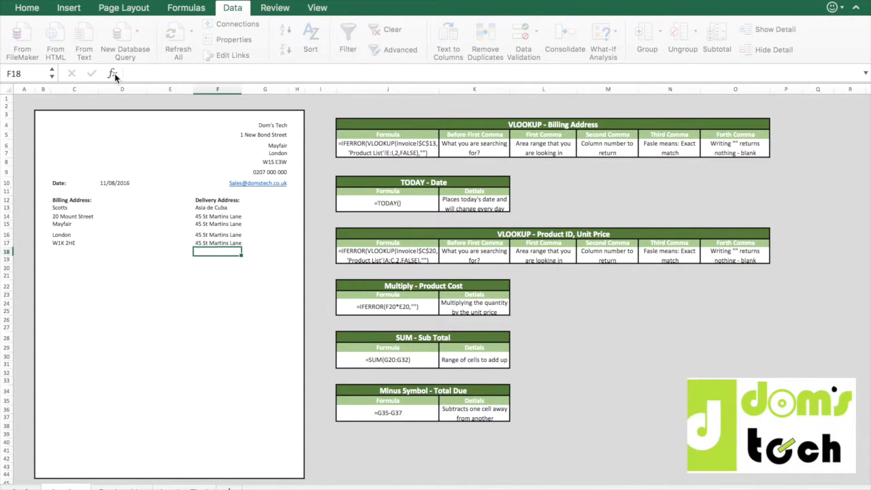
Set the VLOOKUP column index in delivery cell F15 to 3.
key(Up)
key(Up)
key(Up)
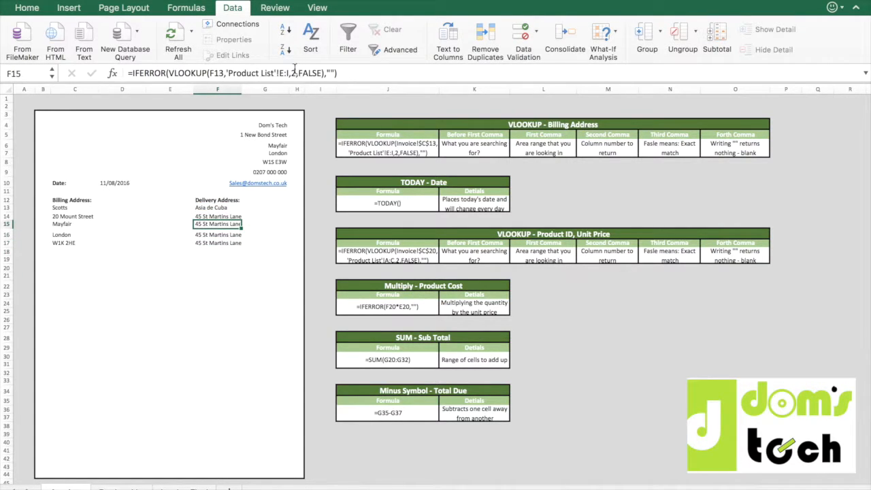
click(295, 71)
key(BackSpace)
text(3)
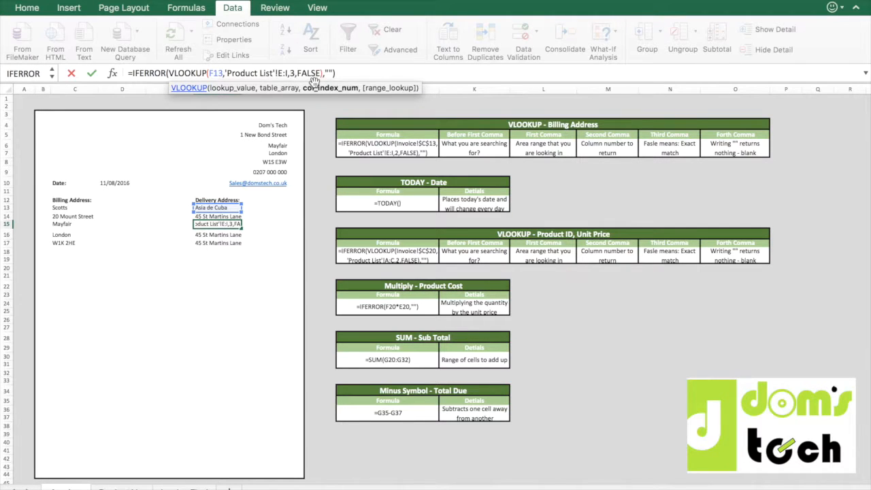
key(Return)
Set the VLOOKUP column index in delivery cell F16 to 4.
click(295, 73)
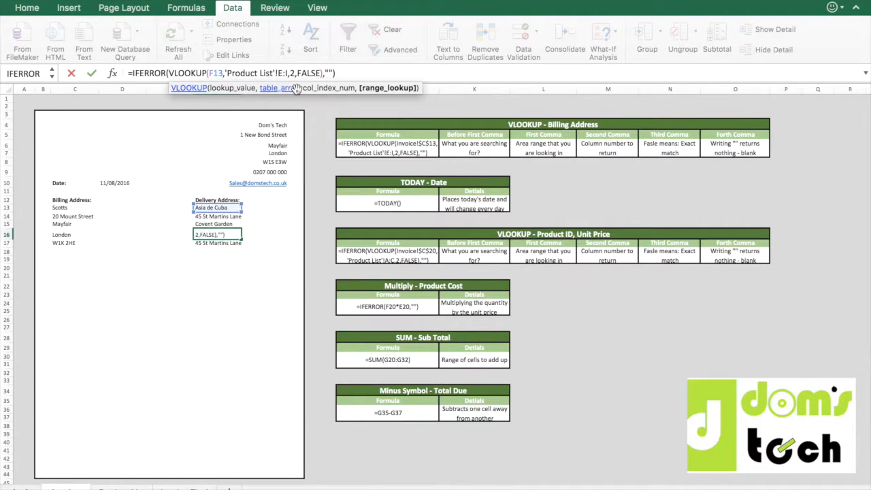
key(BackSpace)
text(4)
key(Return)
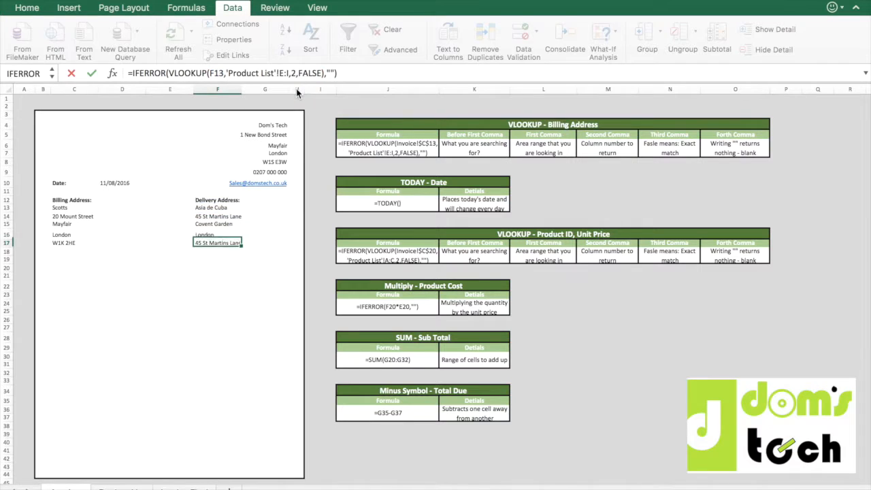
Set the VLOOKUP column index in F17 to 5 for the delivery postcode.
click(301, 73)
key(BackSpace)
text(5)
key(BackSpace)
key(BackSpace)
text(5,)
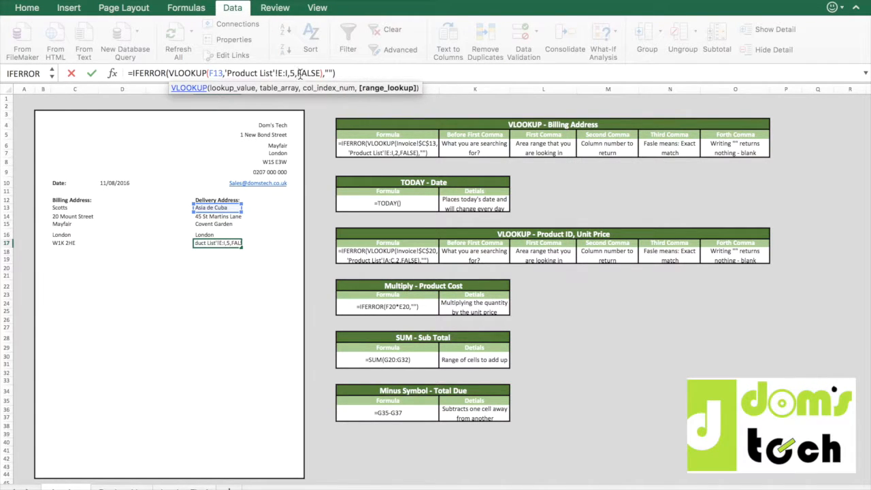
key(Return)
Choose The Berkeley as the delivery company in the F13 dropdown list.
key(Up)
key(Up)
key(Up)
key(Up)
key(Up)
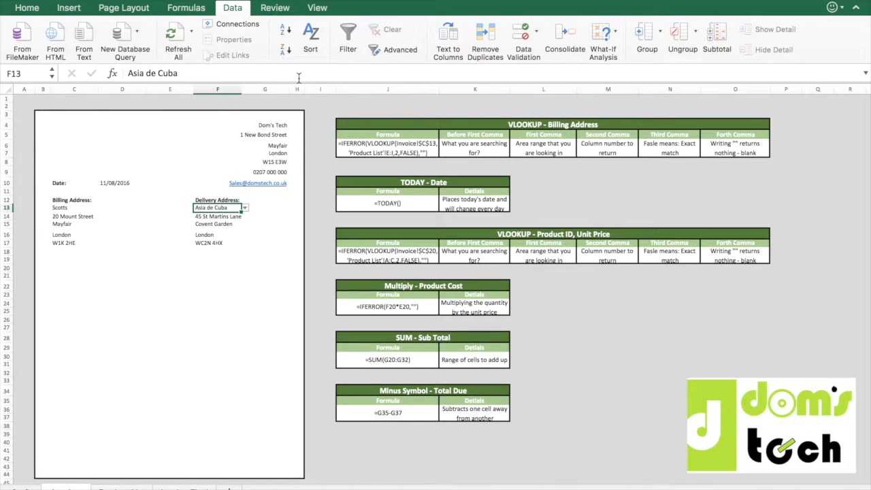
click(245, 208)
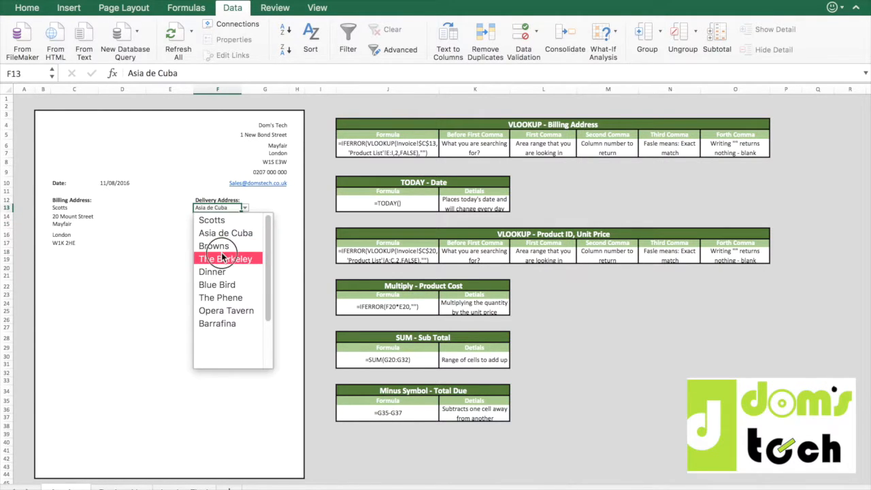
click(223, 259)
click(245, 208)
click(218, 259)
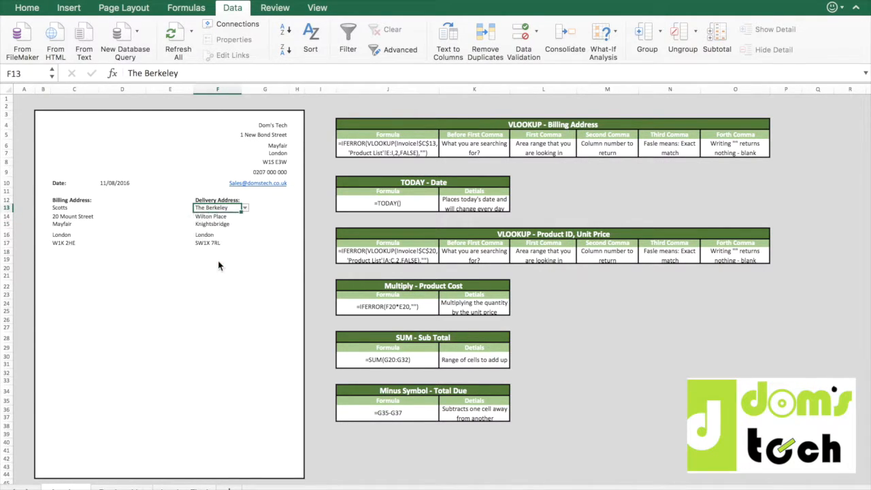
click(63, 208)
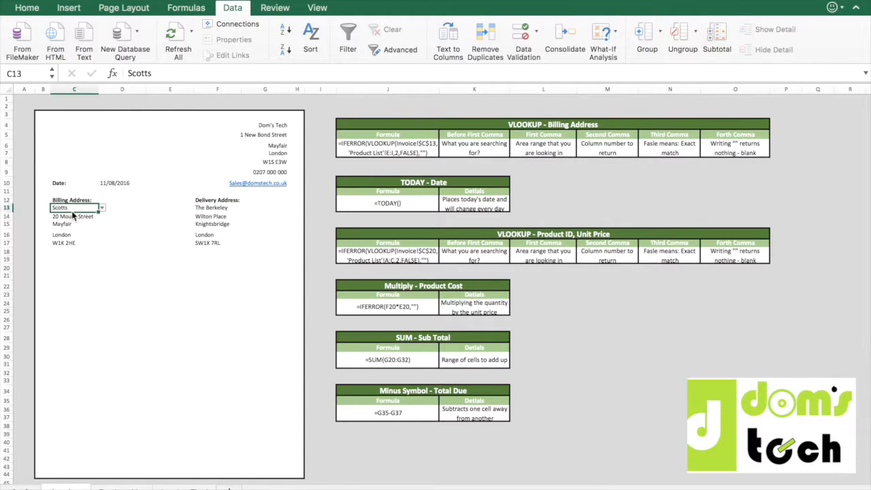
click(210, 211)
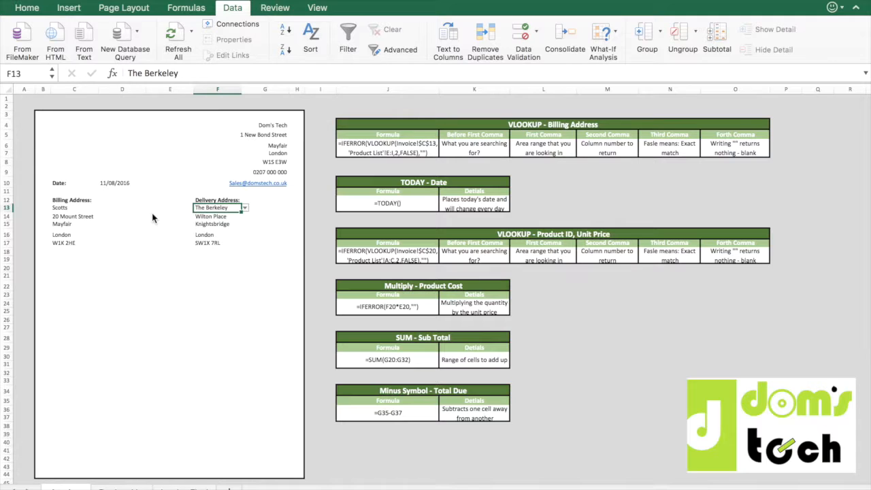
click(71, 201)
click(73, 210)
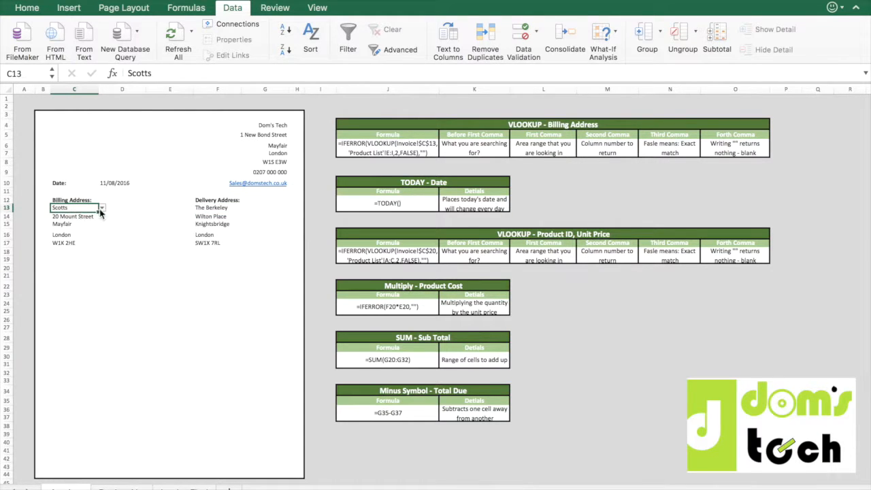
click(224, 210)
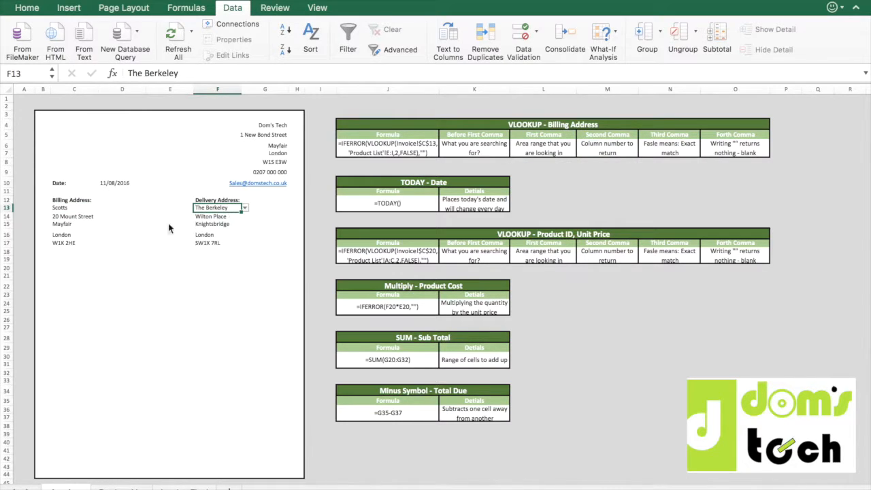
Apply all borders to the range C19:G32 below the addresses to form the product table.
click(65, 253)
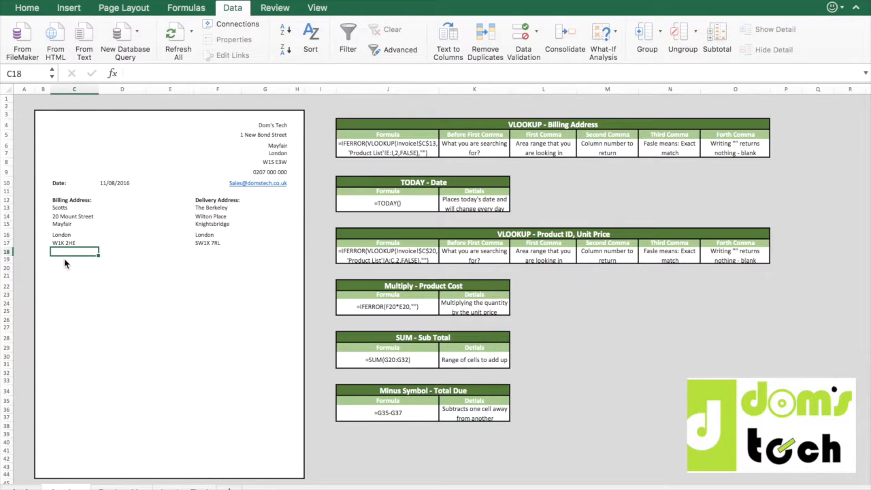
click(66, 261)
drag(66, 263, 264, 378)
click(27, 8)
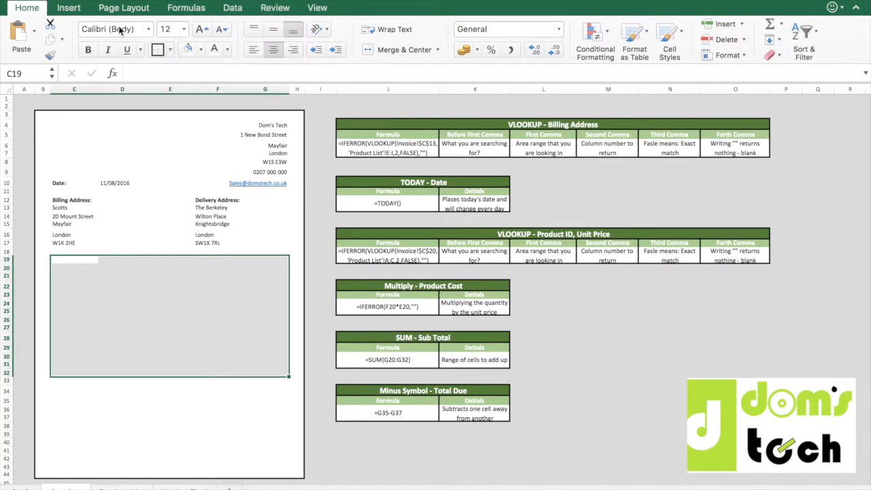
click(171, 49)
click(192, 175)
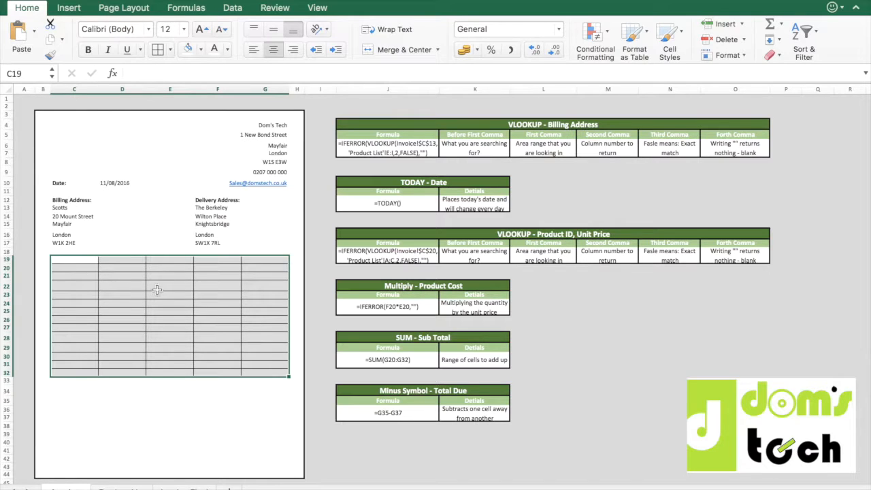
Enter the table headers Product ID in C19 and Product Name in D19.
click(74, 260)
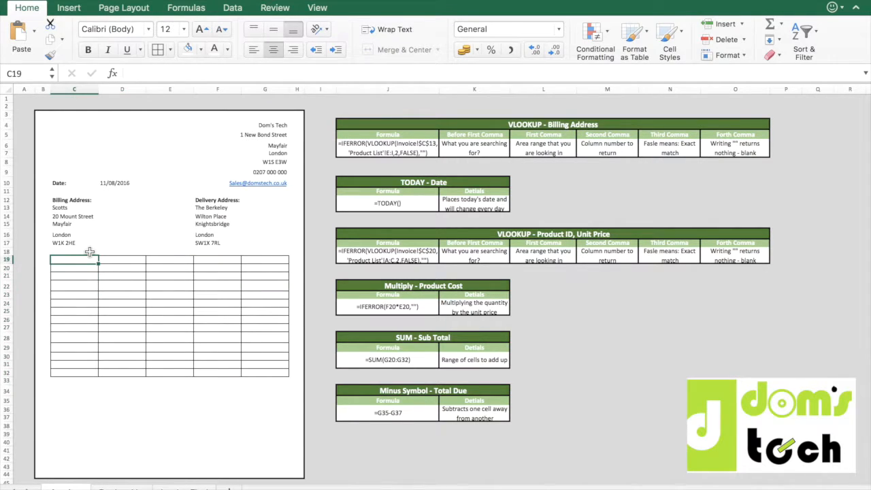
text(Product)
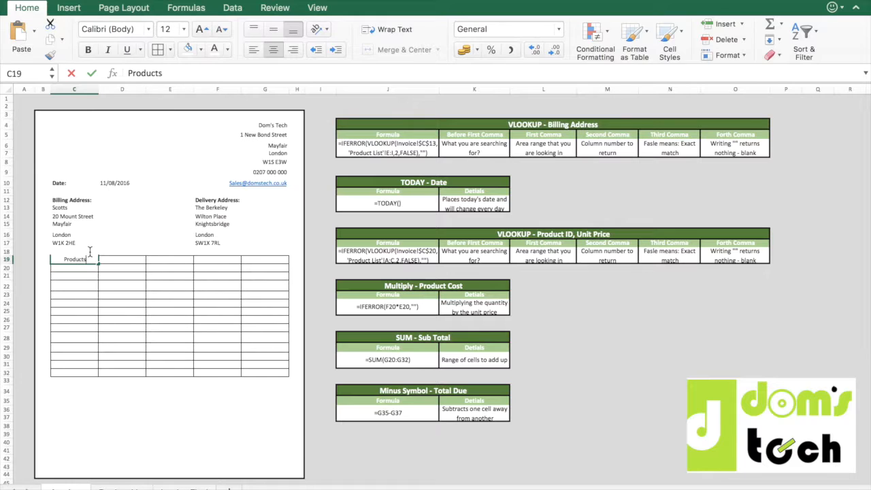
text( ID)
key(Return)
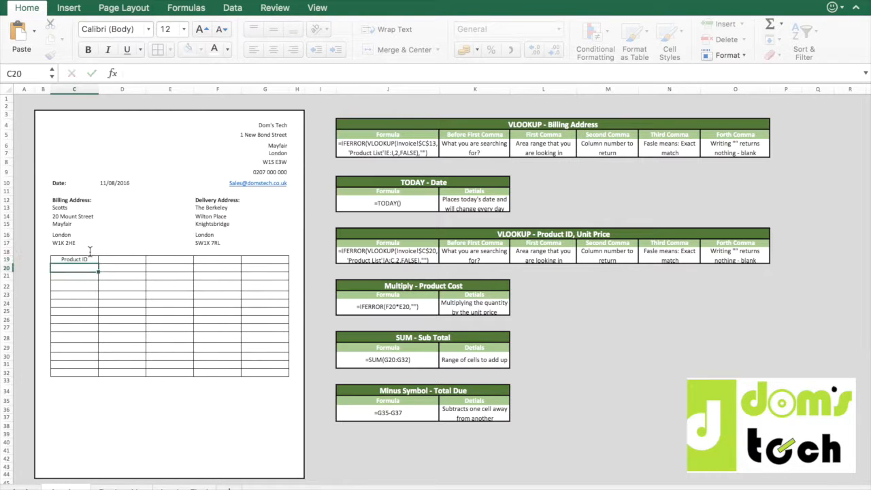
key(Up)
key(Right)
text(Product)
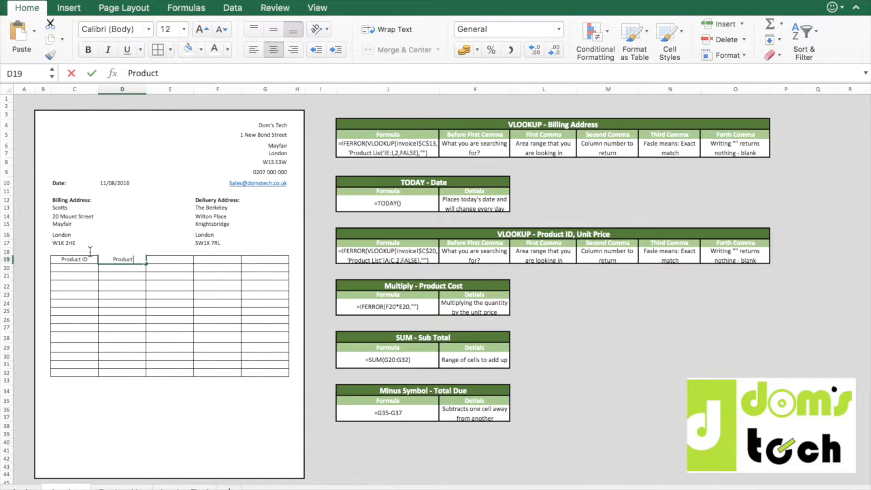
text( Name)
key(Return)
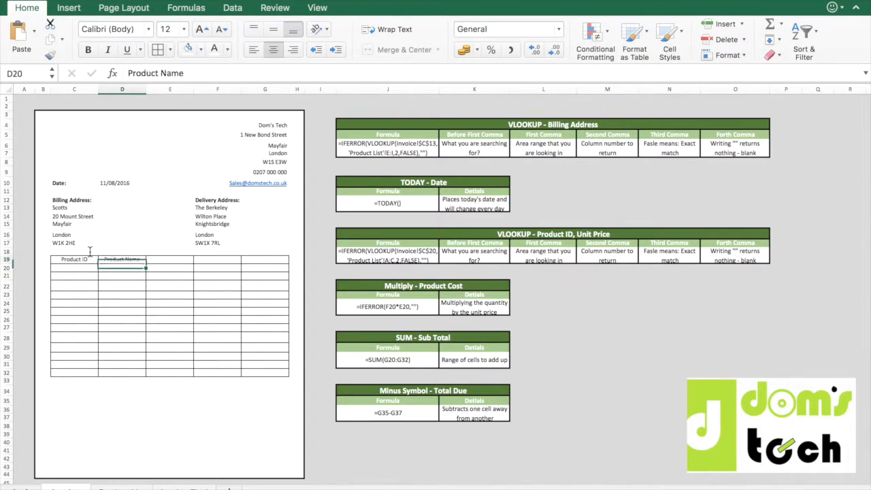
Enter the table headers Quantity in E19 and Unit Price in F19.
key(Up)
key(Right)
text(Quan)
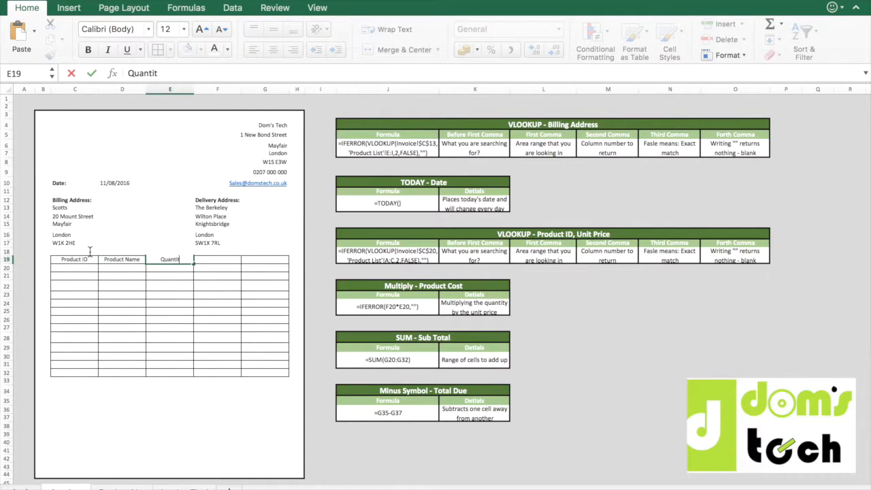
key(Return)
key(Right)
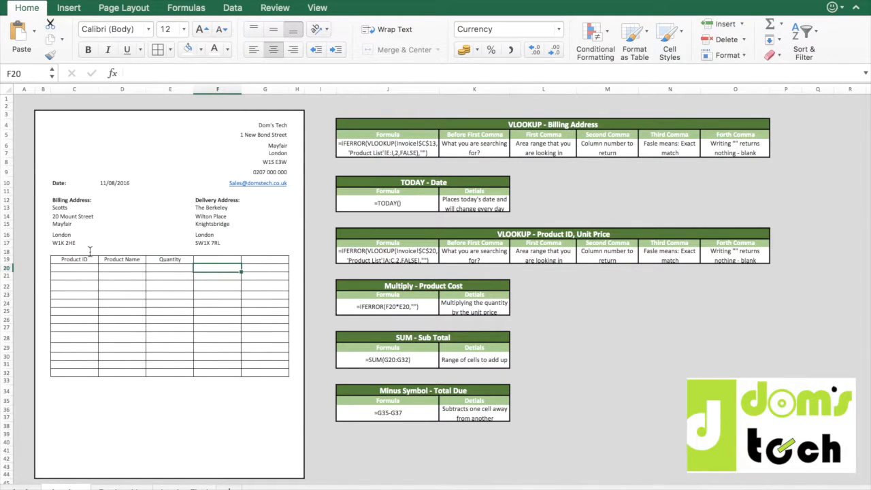
text(Unit Price)
key(Tab)
Enter the table header Product Cost in G19.
text(Prod)
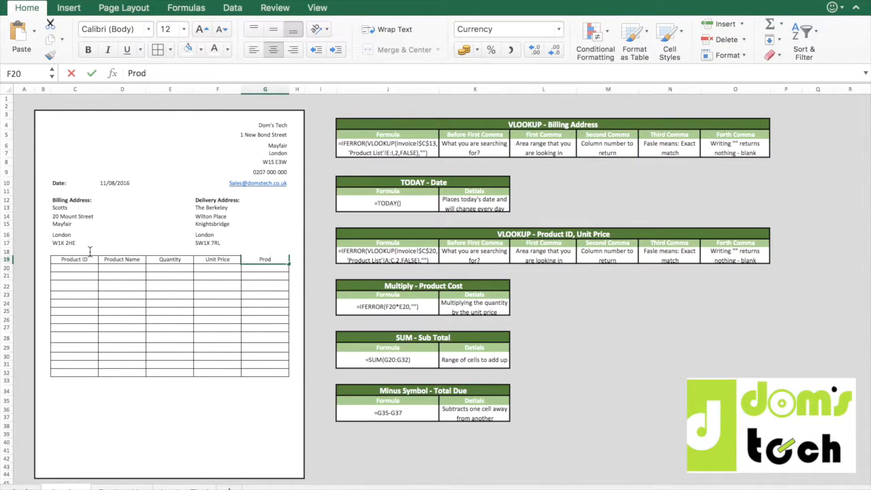
text(cu)
key(BackSpace)
key(BackSpace)
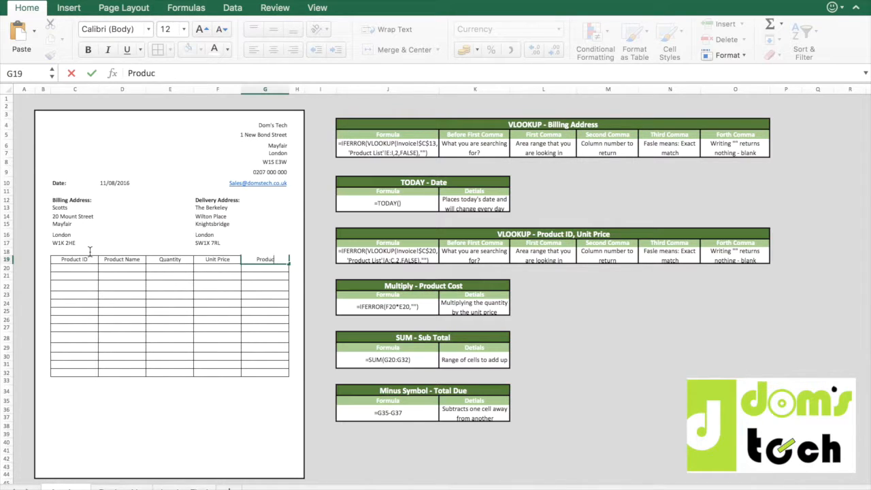
text(uct Cost)
key(Return)
key(Left)
key(Left)
key(Left)
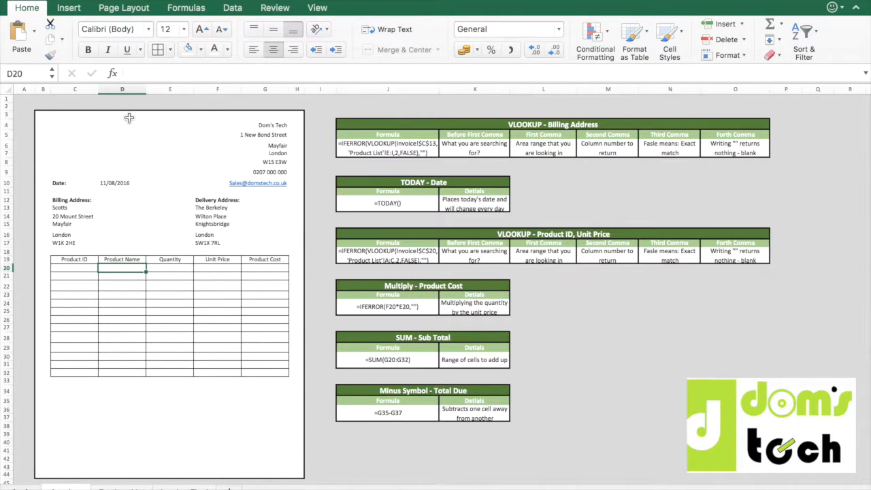
Widen the Product Name column D and narrow columns E to G to one equal width.
drag(146, 89, 295, 89)
drag(235, 91, 224, 89)
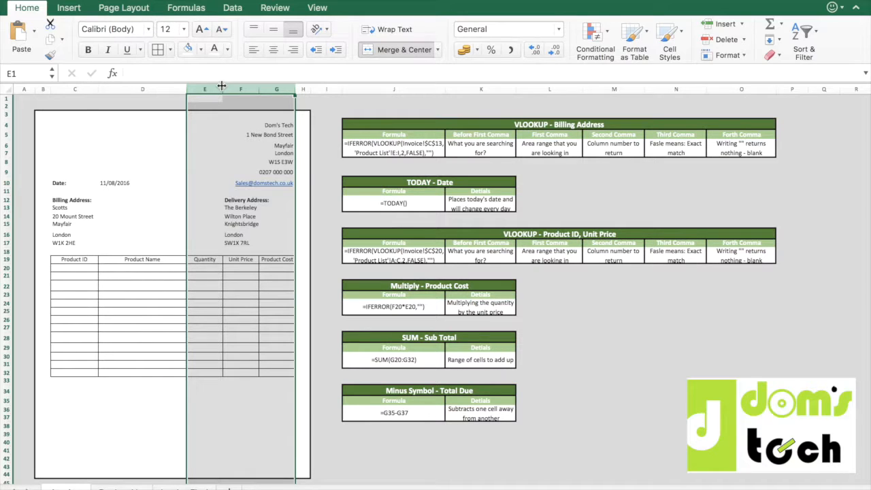
click(148, 285)
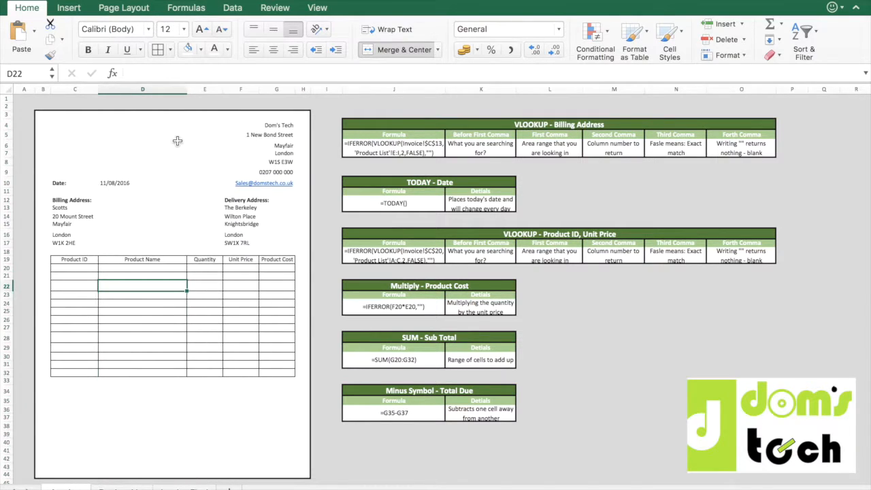
drag(186, 89, 192, 90)
Define the name Products for the fruit names in A2:A25 on the Product List sheet.
click(139, 268)
drag(138, 268, 131, 372)
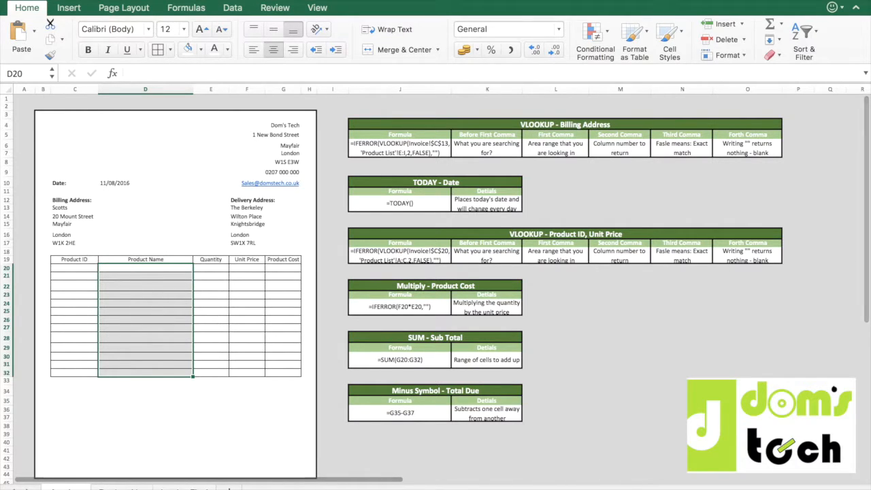
click(119, 489)
drag(38, 115, 39, 364)
click(22, 72)
text(Products)
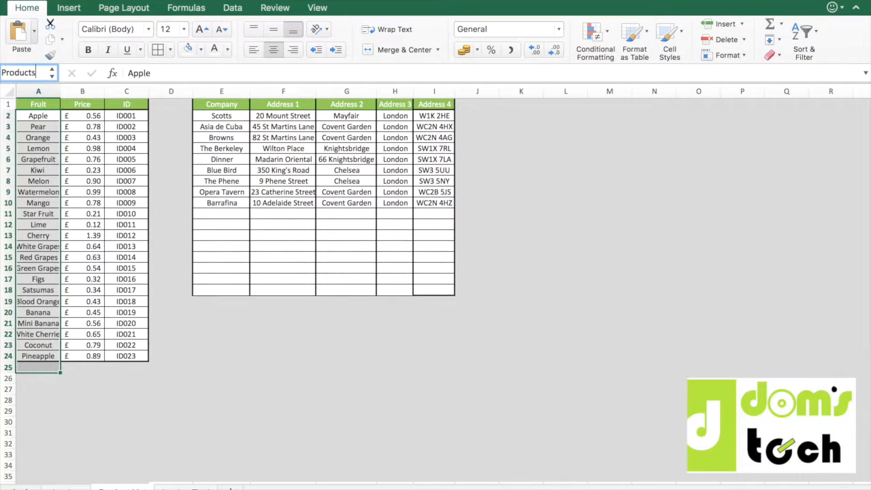
click(206, 311)
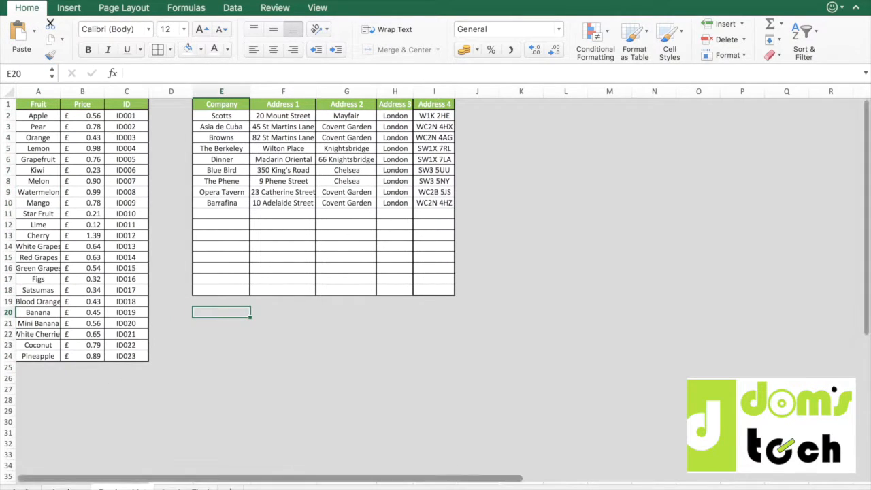
Give the Product Name cells D20:D32 on the invoice sheet list validation with an in-cell dropdown sourced from =Products.
click(68, 489)
click(146, 267)
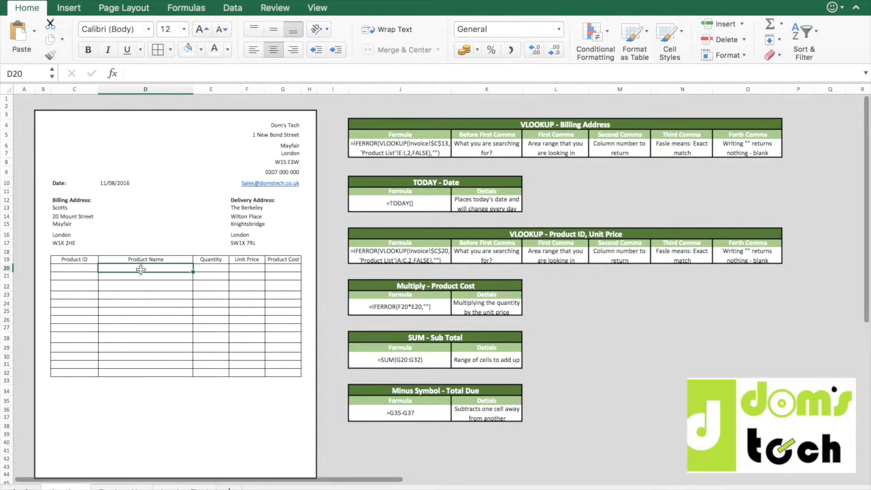
drag(145, 267, 136, 374)
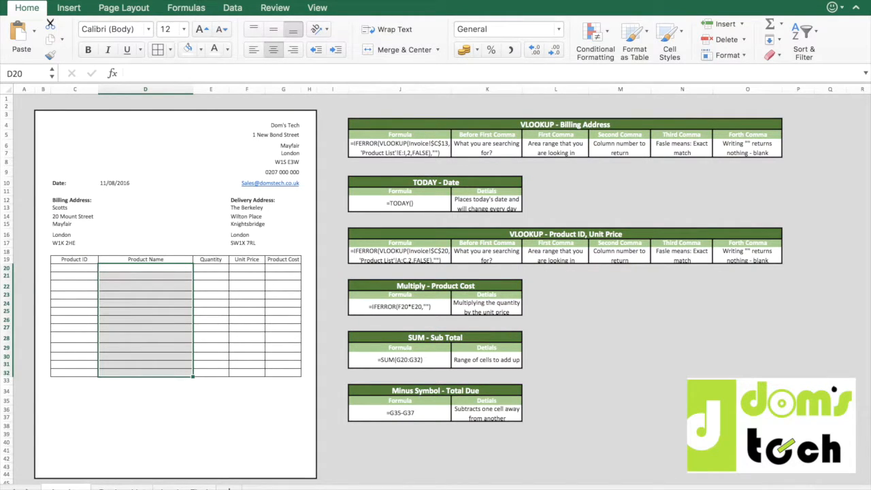
click(232, 7)
click(536, 32)
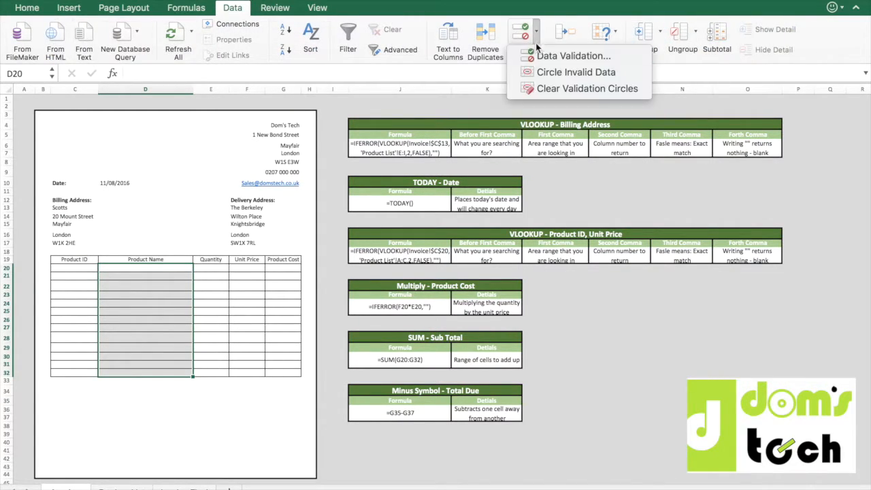
click(541, 56)
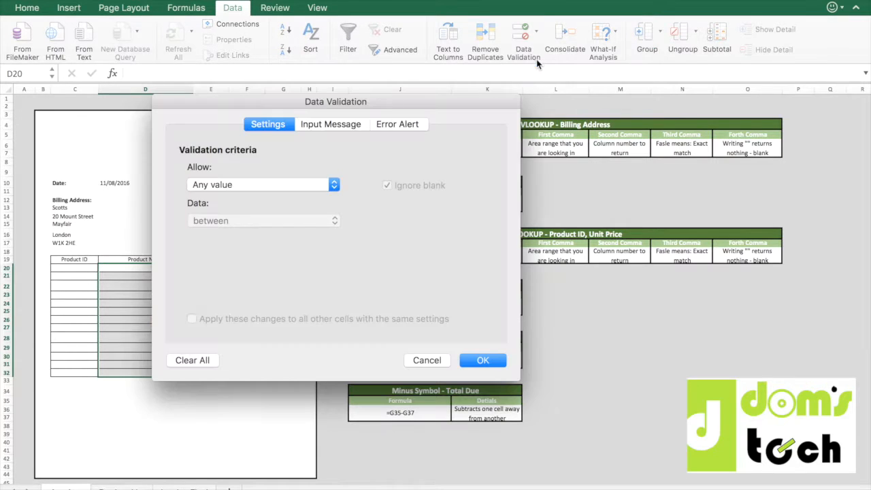
click(333, 187)
click(289, 224)
click(238, 260)
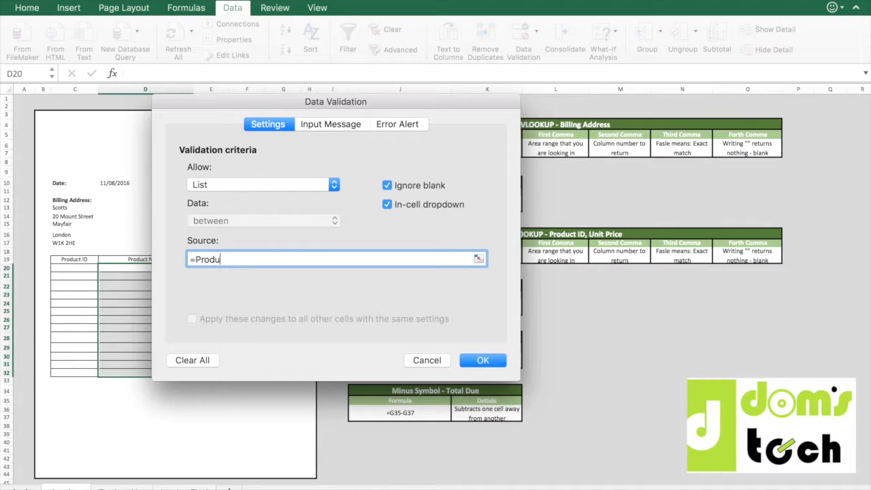
key(Return)
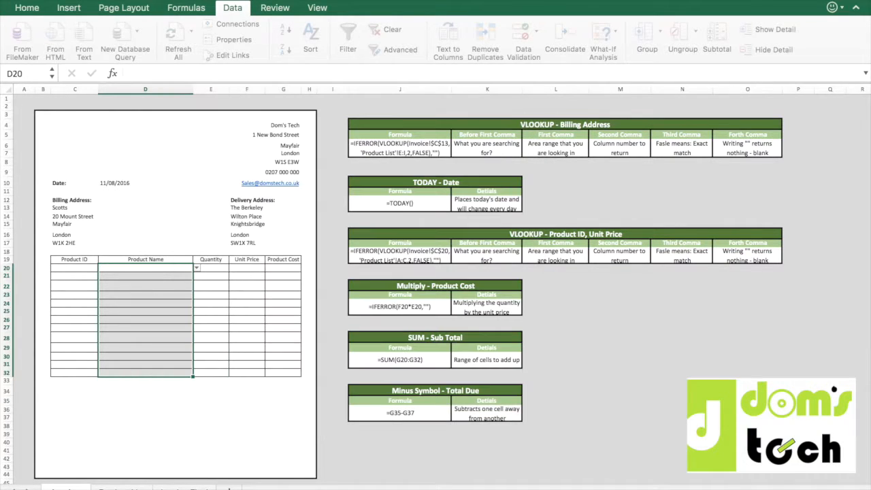
Choose Lemon from the product dropdown in D20 and browse the dropdown in D21 to its end, leaving it blank.
click(197, 269)
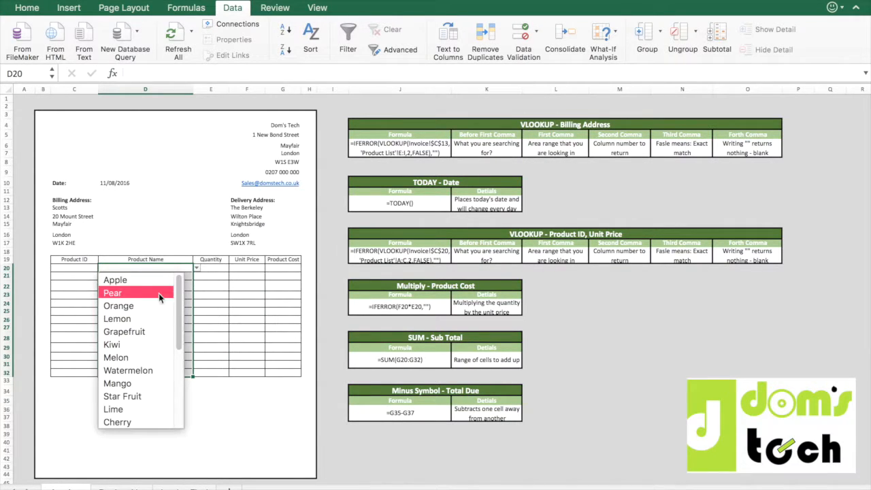
click(158, 320)
click(197, 295)
click(175, 278)
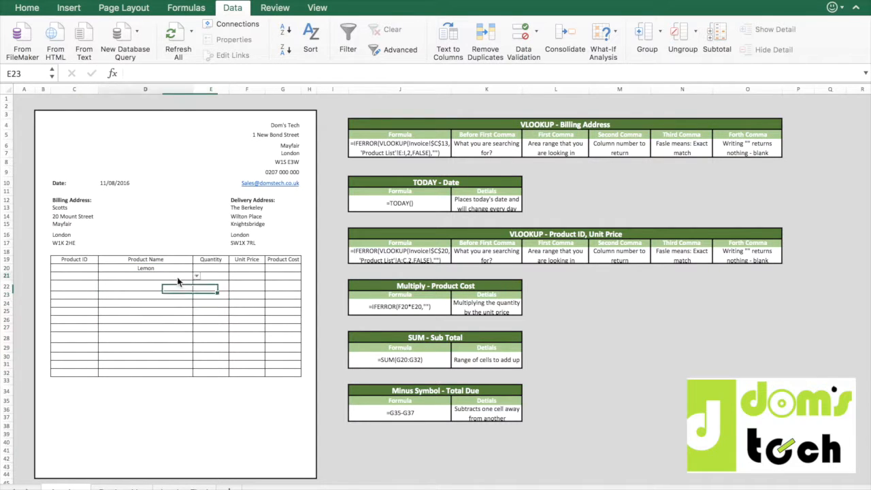
click(197, 278)
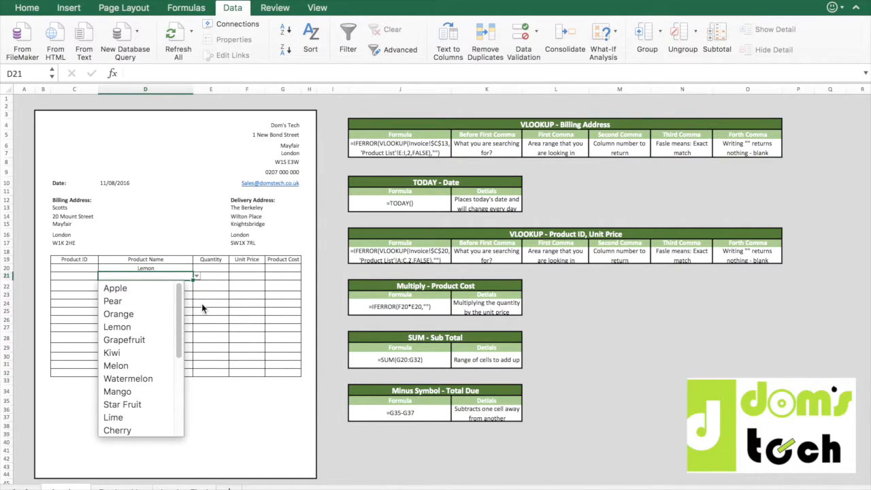
drag(176, 311, 174, 410)
click(152, 426)
Add Steak below Pineapple in A25 on the Product List sheet.
click(136, 487)
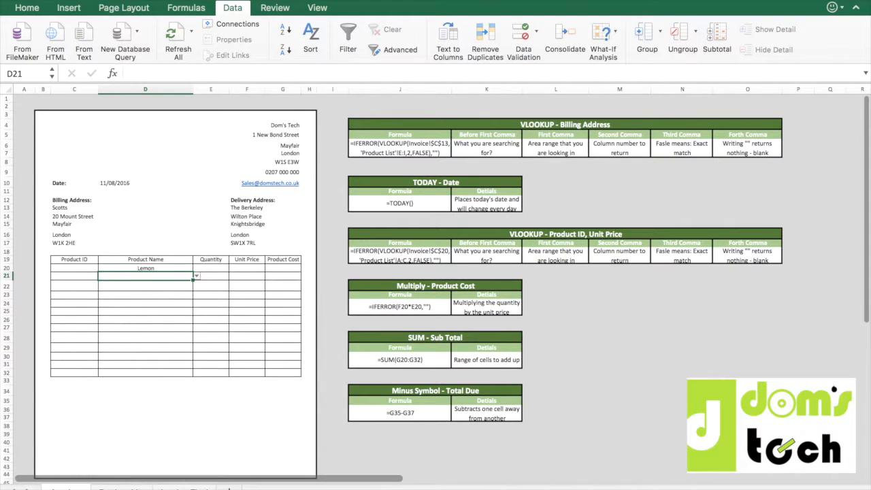
click(45, 367)
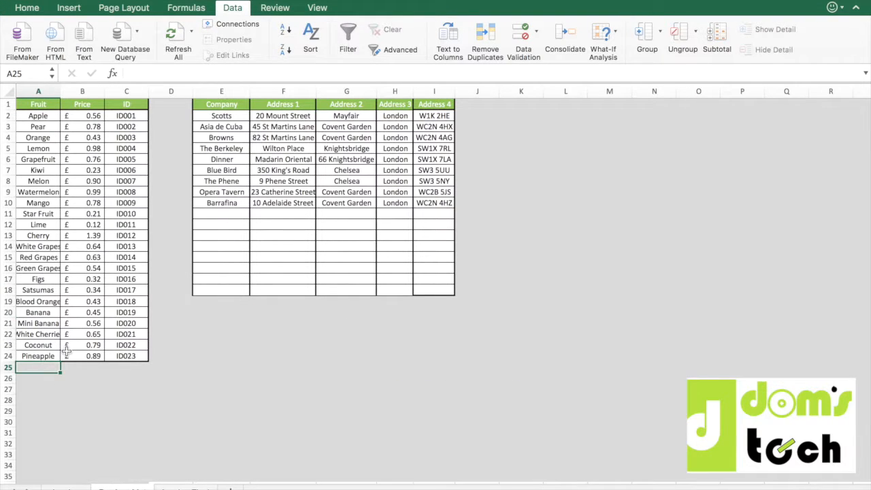
text(Steak)
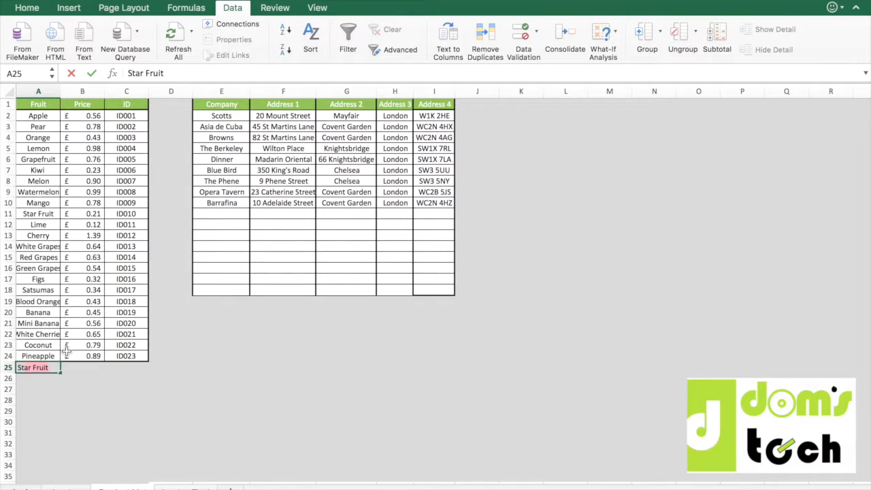
key(Return)
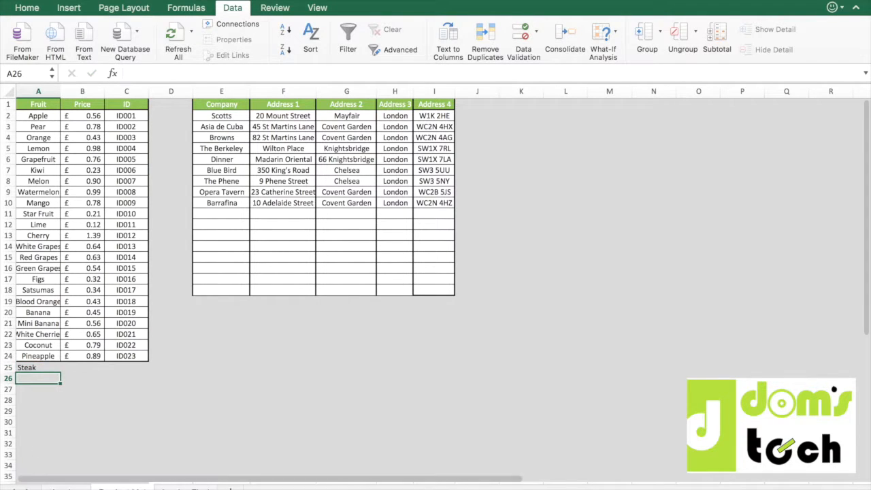
Choose Steak from the product dropdown in D21 of the invoice, and clear that cell again.
click(60, 487)
click(197, 276)
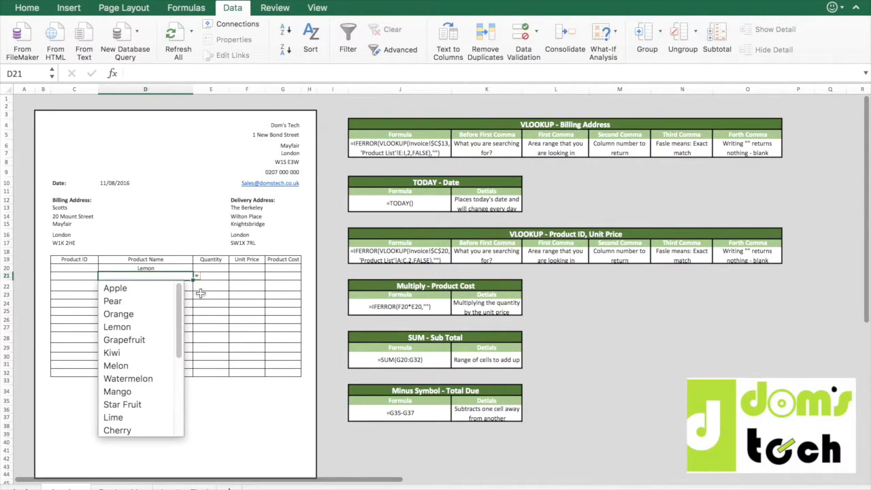
drag(180, 316, 175, 404)
click(150, 429)
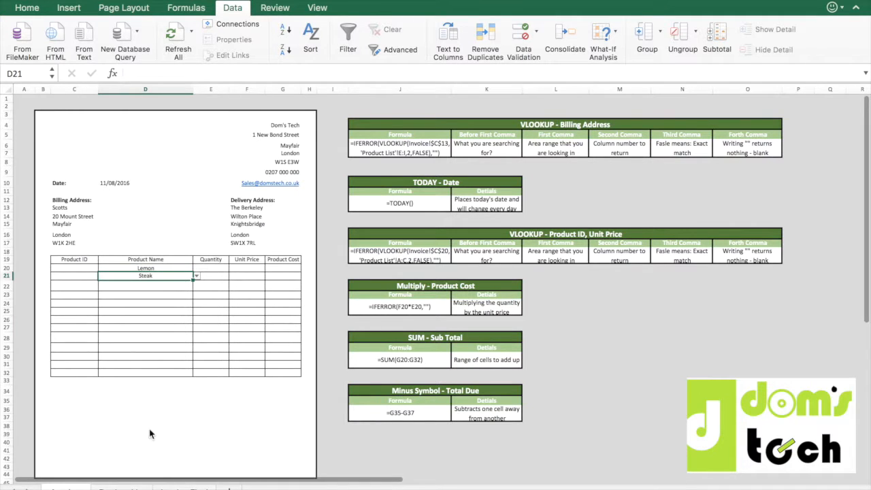
key(BackSpace)
key(Return)
key(Up)
key(Up)
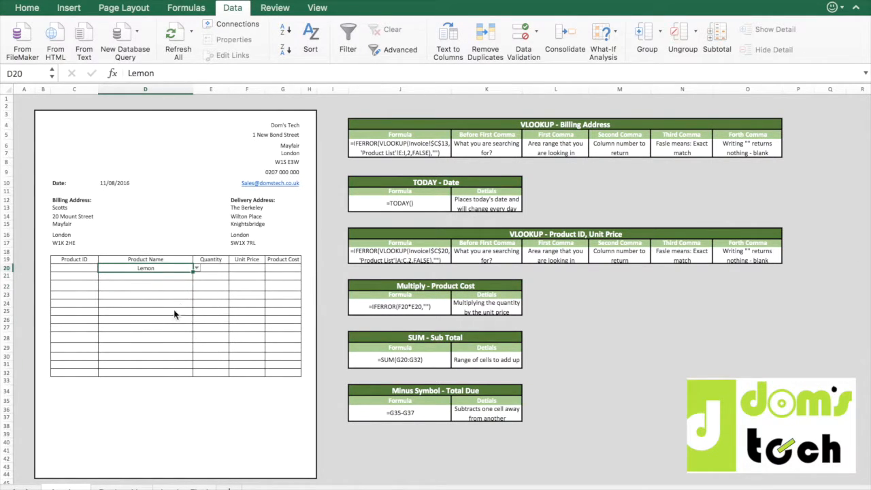
Narrow the Product ID column C slightly and inspect the address lookup formula in C14.
drag(98, 89, 89, 89)
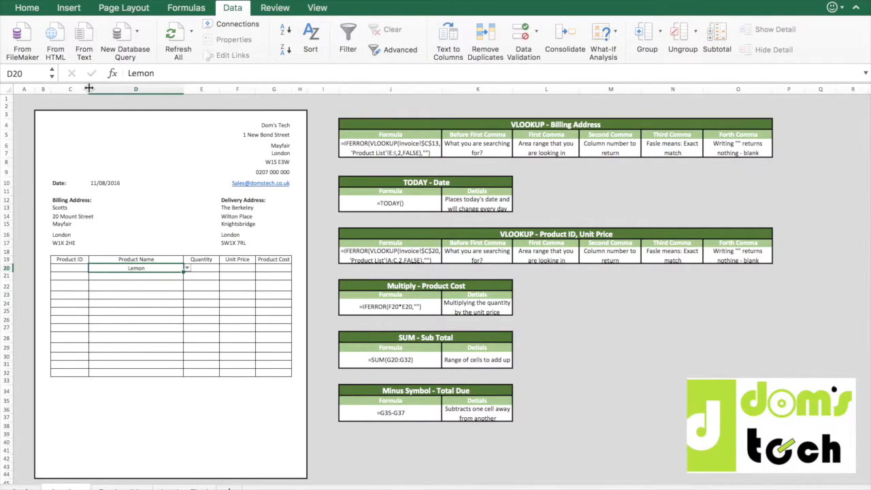
click(74, 267)
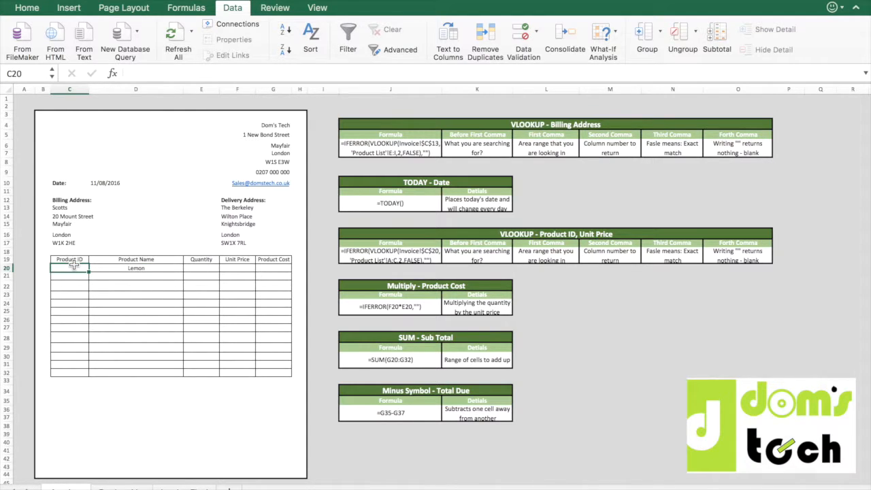
click(82, 217)
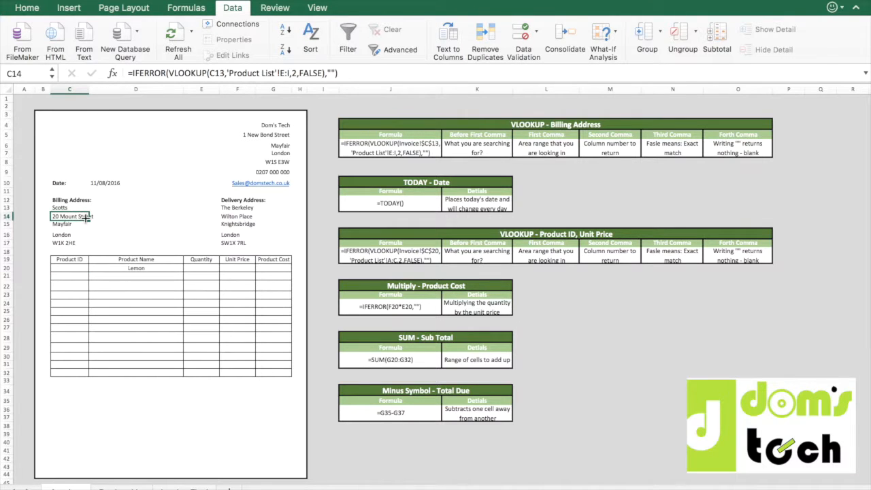
Start an IFERROR-wrapped VLOOKUP formula in C20 that searches for D20 in columns A:C of the Product List sheet.
click(70, 269)
text(=)
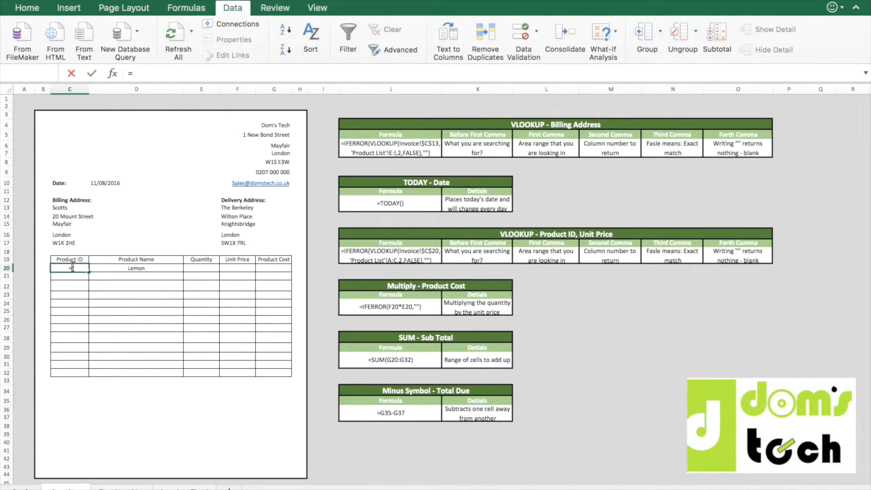
text(IFERR)
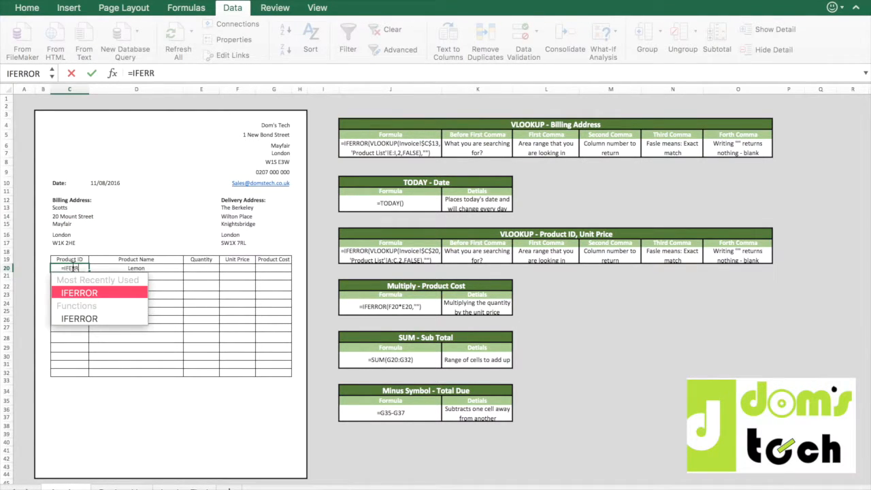
text(OR(VLOO)
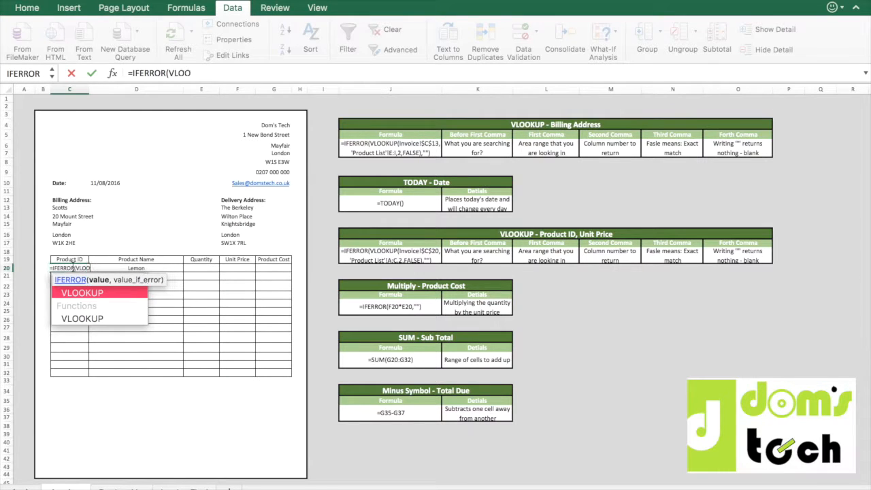
text(KUP()
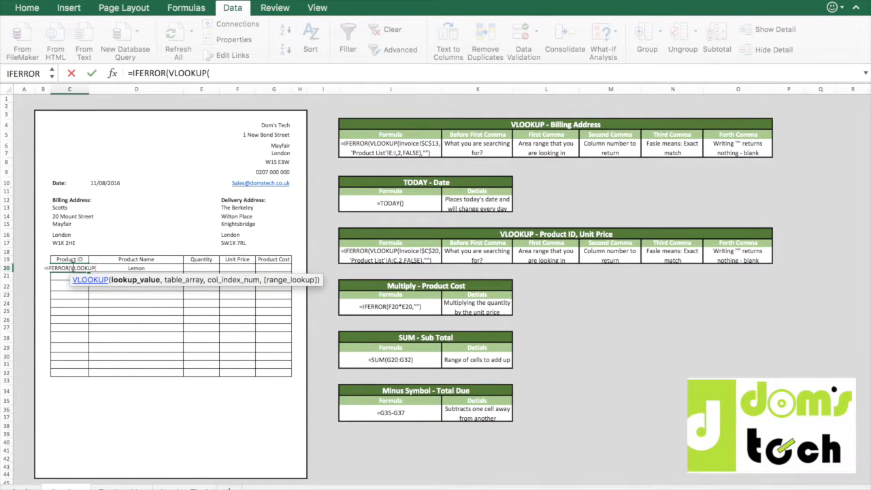
click(169, 268)
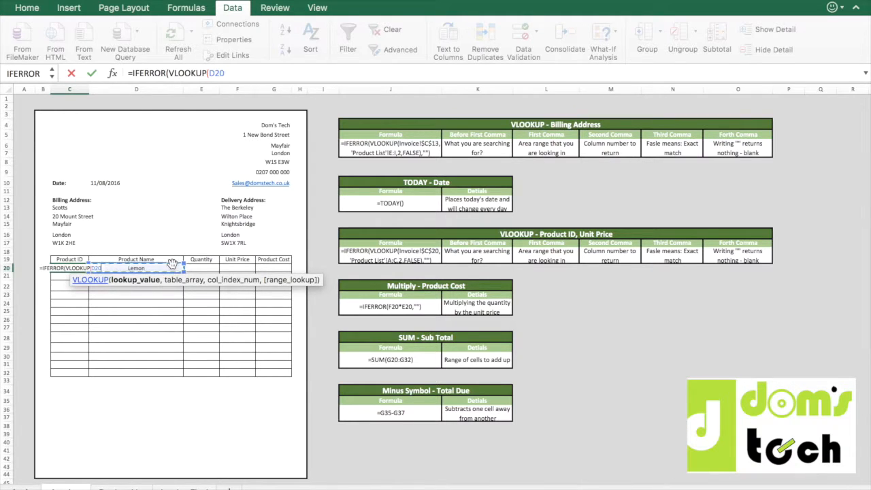
text(,)
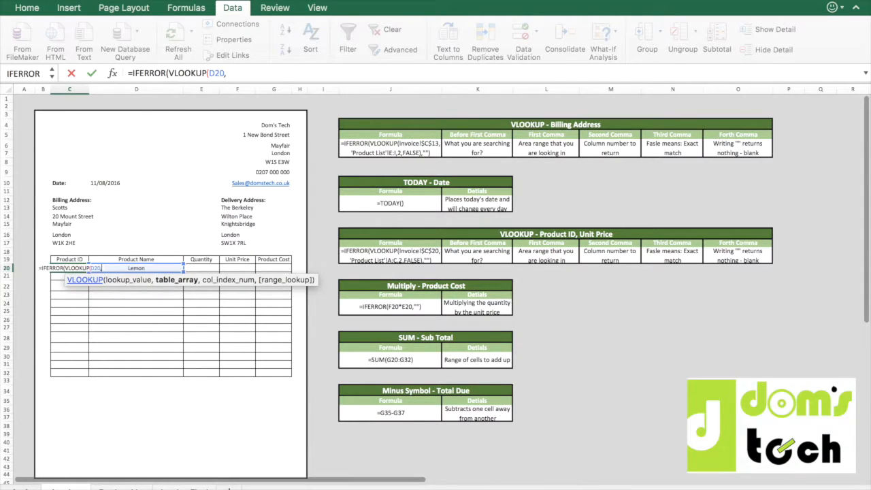
click(121, 488)
drag(50, 91, 121, 91)
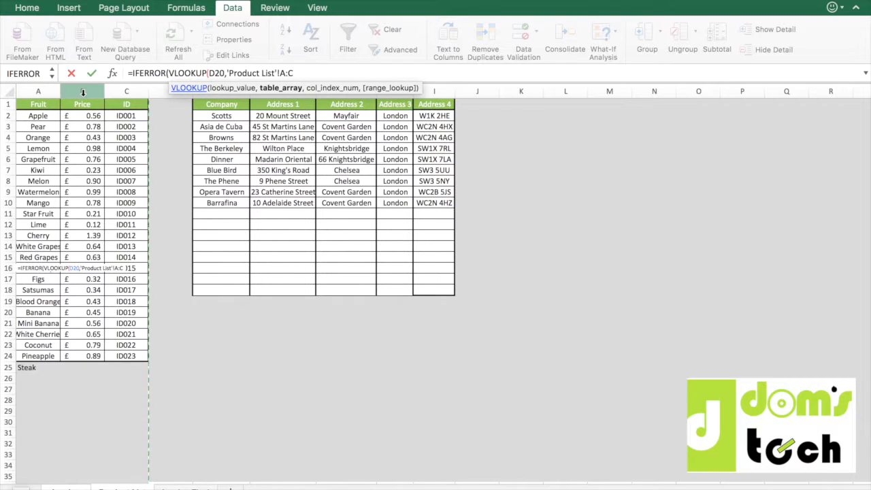
Complete the C20 formula with column index 3, FALSE for an exact match, and "" as the error value.
text(,3,false)
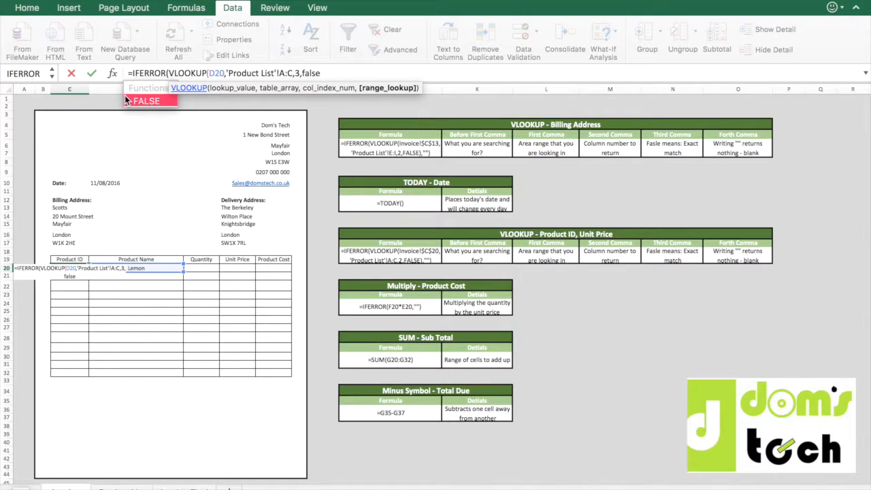
text())
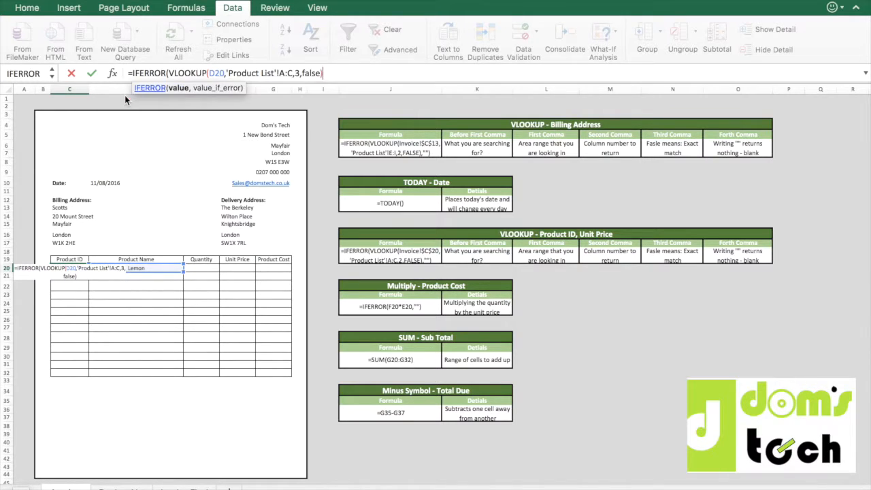
text(,)
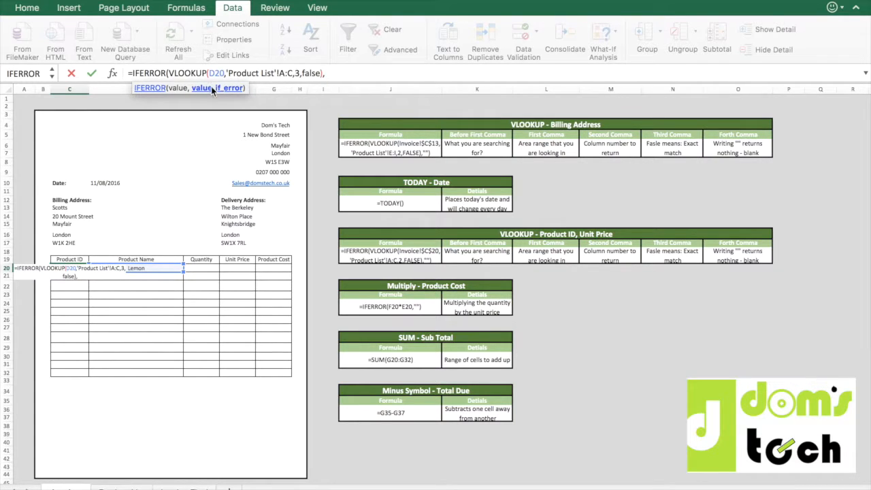
text(""))
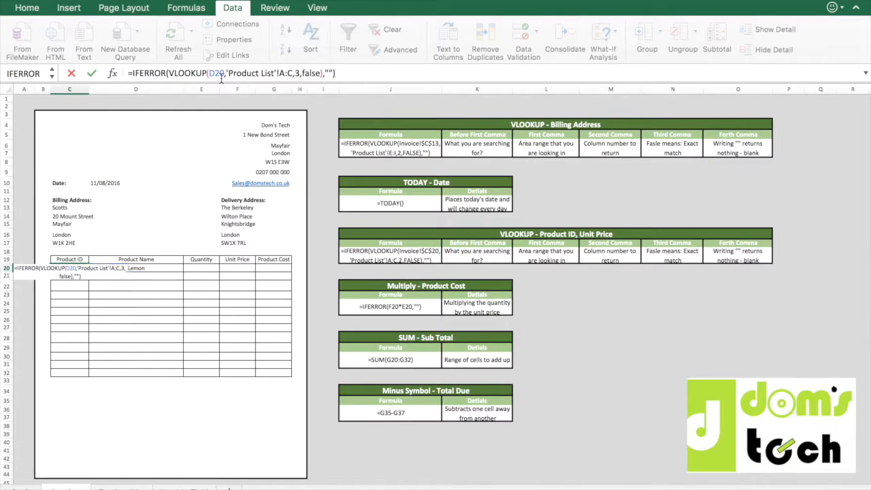
key(Return)
key(Up)
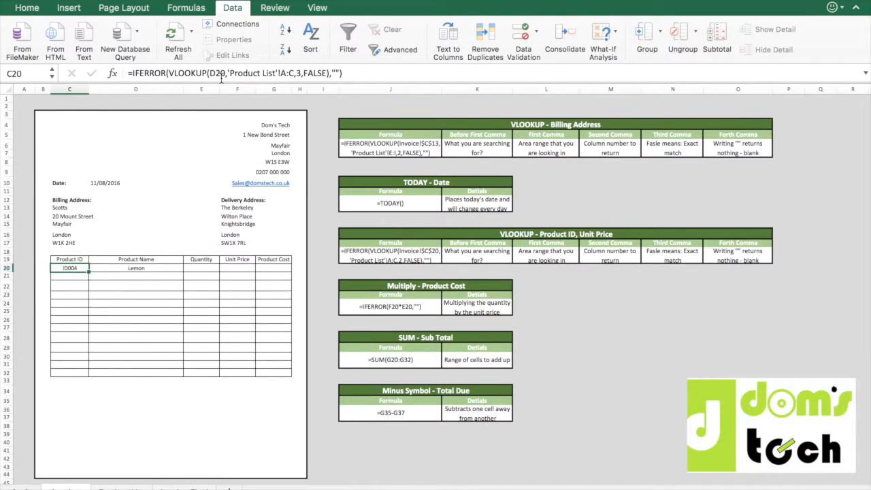
Copy the Product ID lookup formula text from C20 into the Unit Price cell F20.
drag(359, 75, 218, 63)
key(super+c)
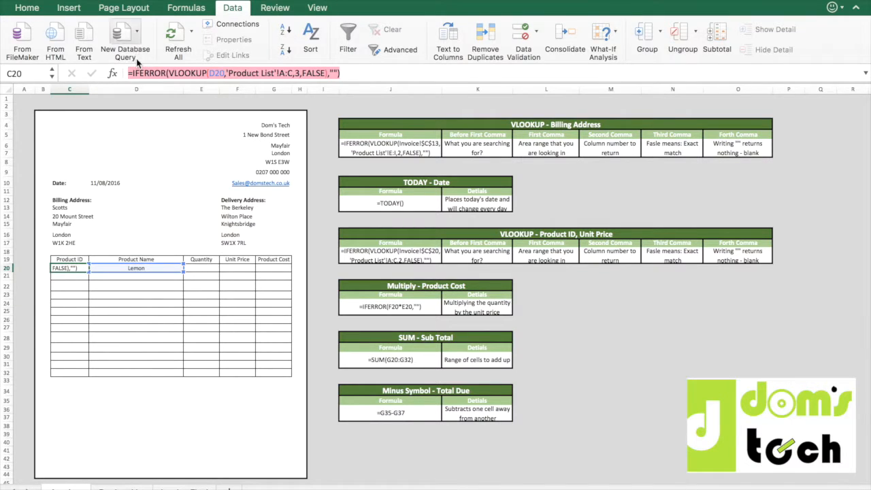
drag(138, 62, 147, 55)
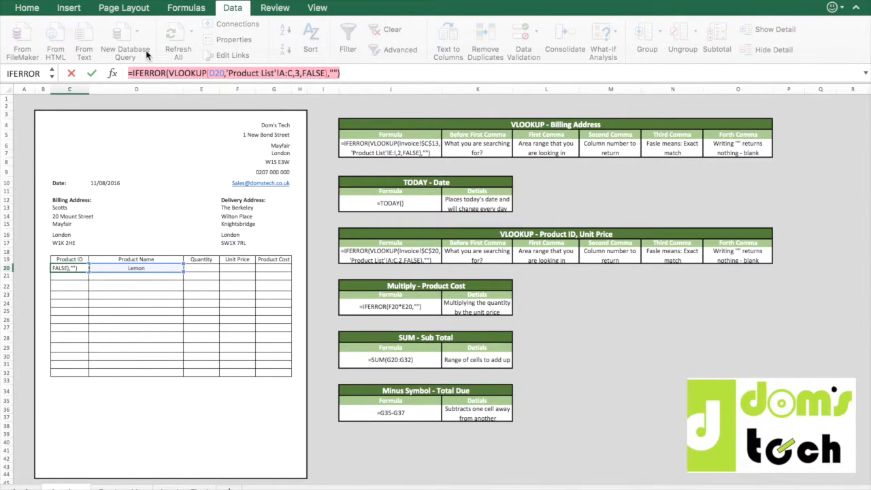
key(Tab)
key(Tab)
key(Tab)
key(Tab)
key(Left)
click(164, 74)
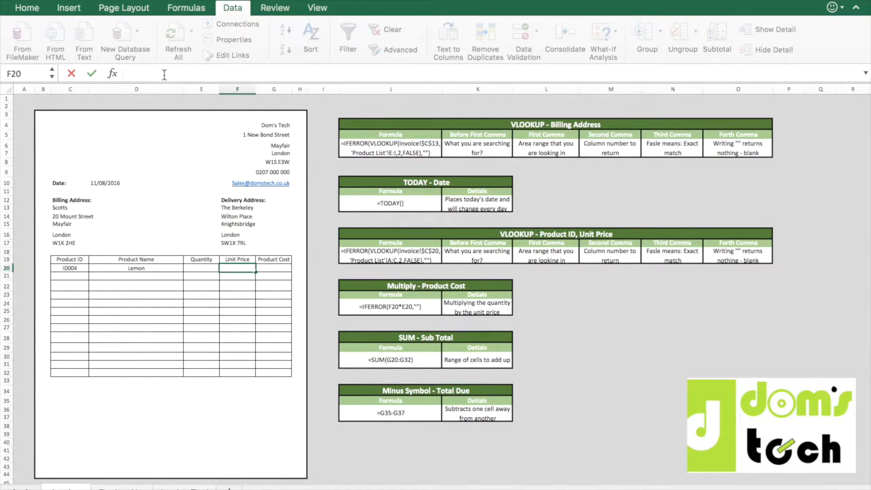
key(super+v)
Change the VLOOKUP column index in the F20 formula to 2 and commit the formula.
click(300, 73)
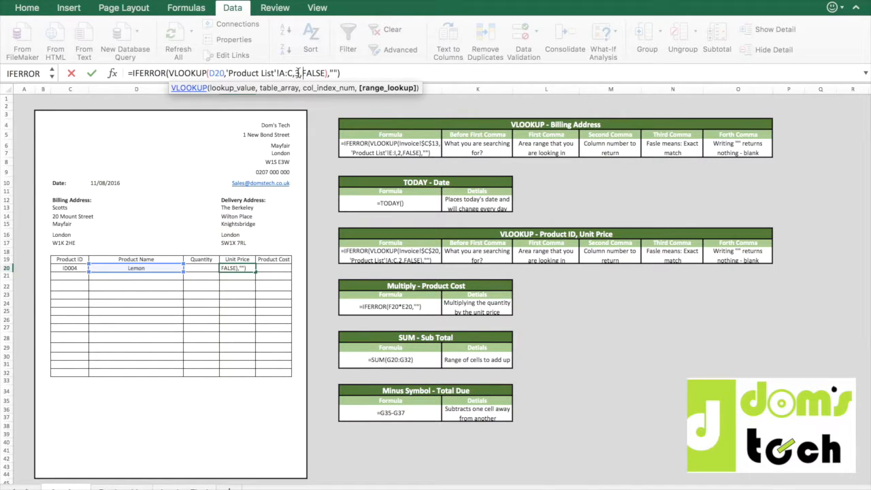
click(299, 75)
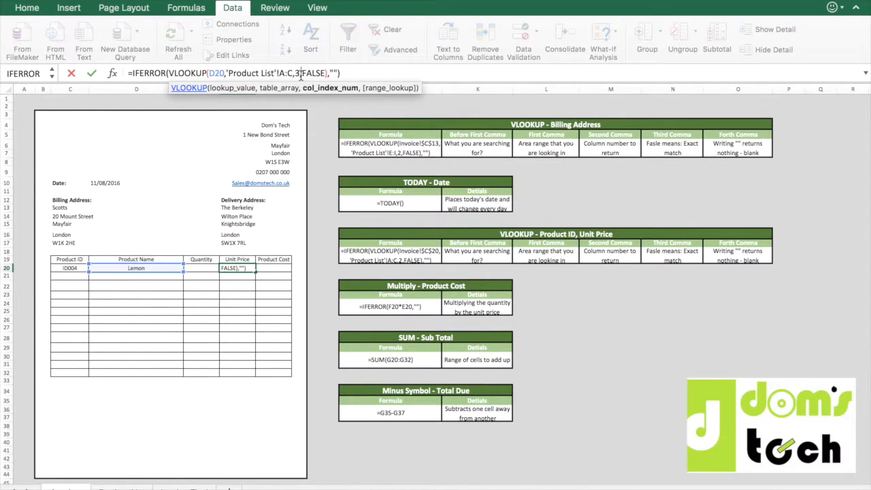
key(BackSpace)
text(2)
key(Return)
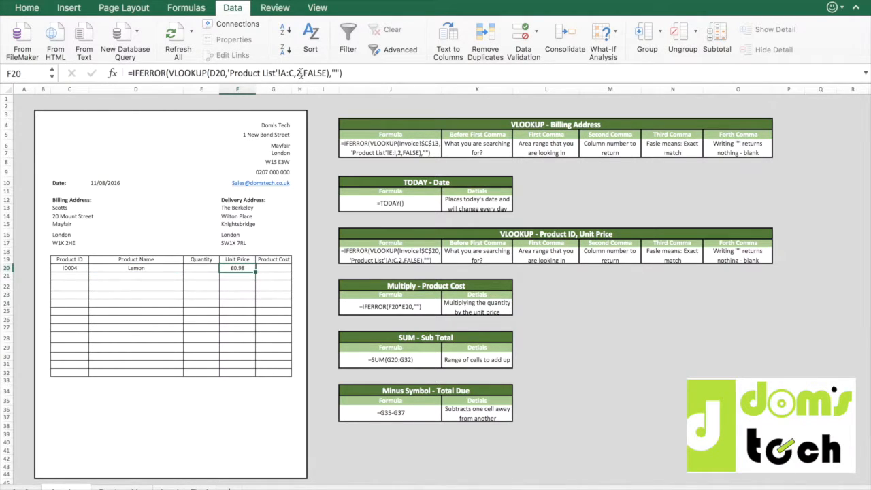
Enter a quantity of 354 in E20 for the Lemon row.
key(Right)
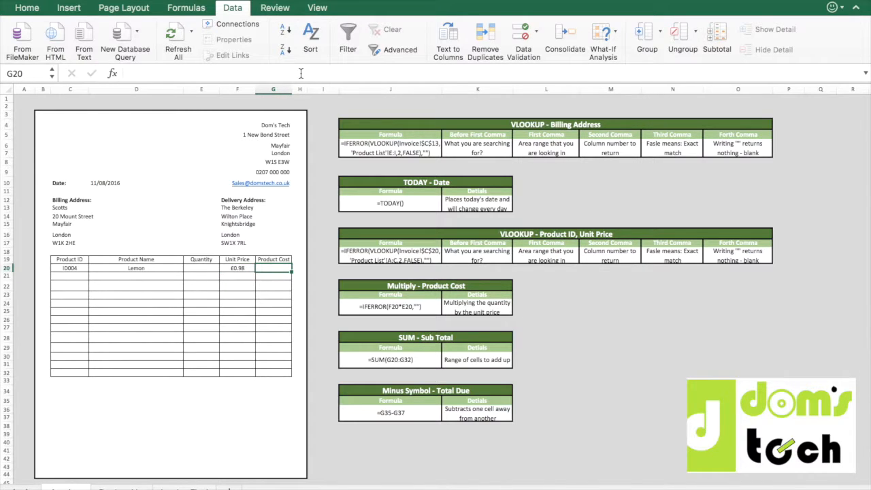
key(Left)
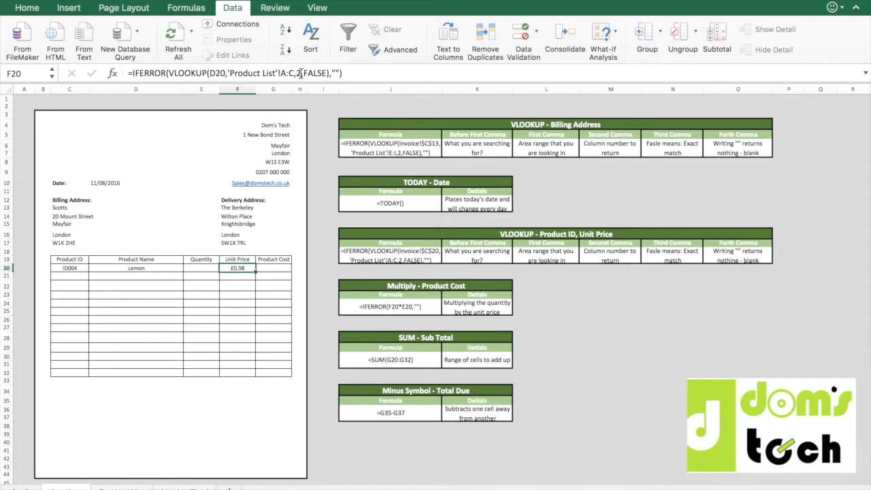
key(Left)
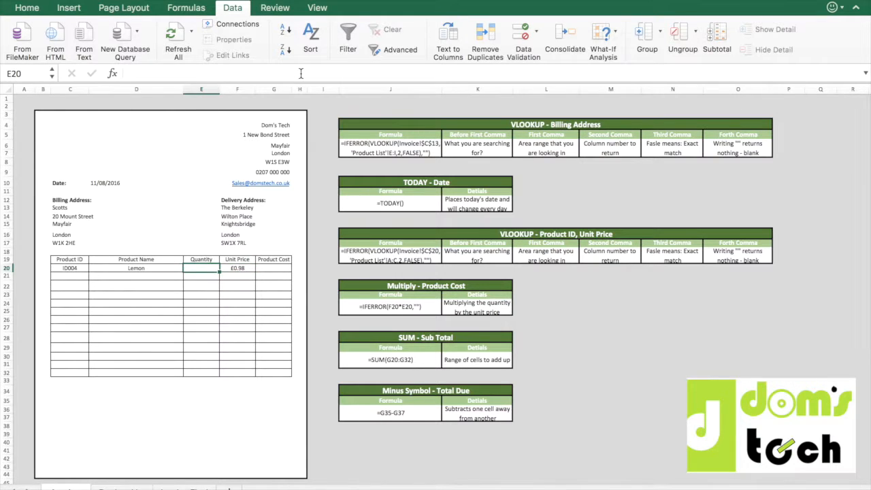
text(354)
key(Return)
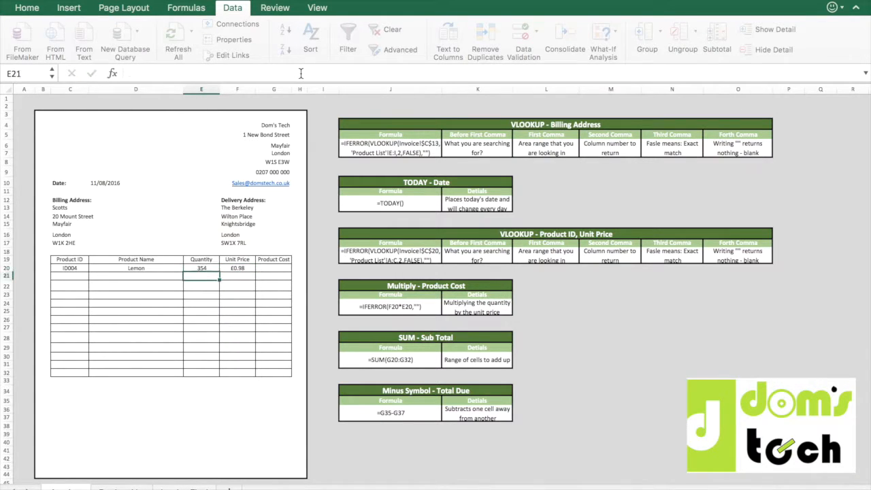
Write a Product Cost formula in G20 that multiplies F20 by E20 within IFERROR, with "" as the error value.
key(Up)
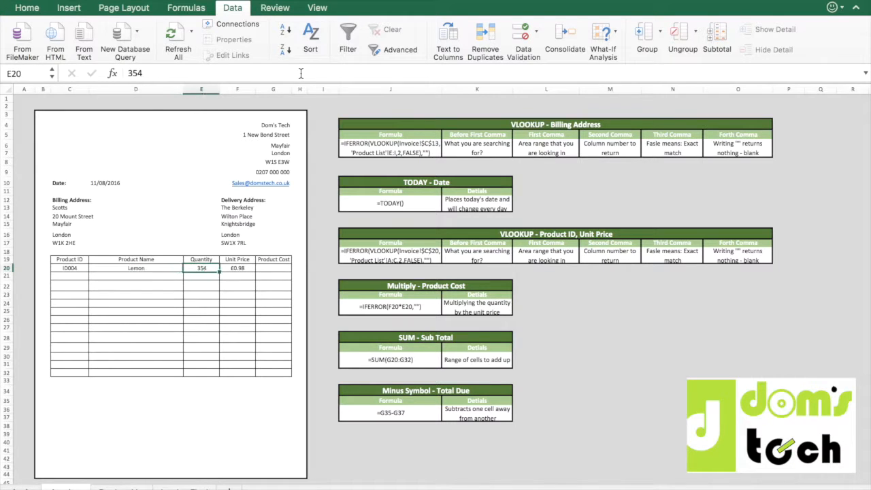
key(Right)
key(Right)
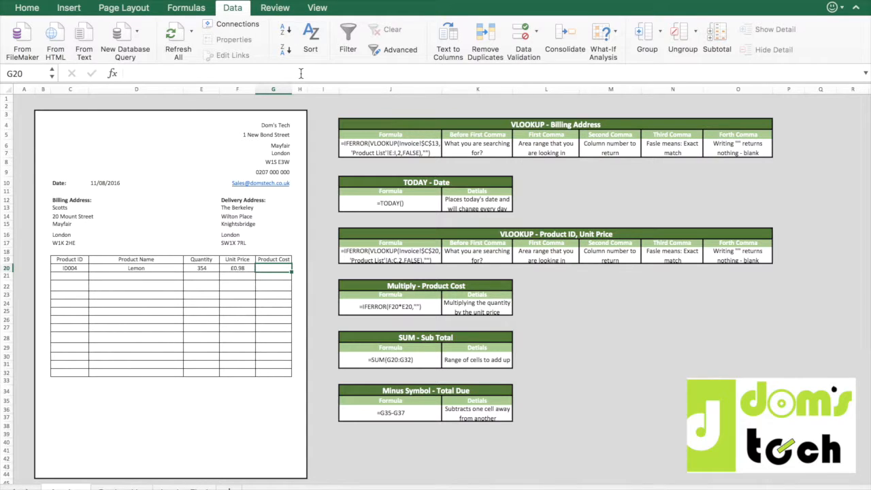
text(=IF)
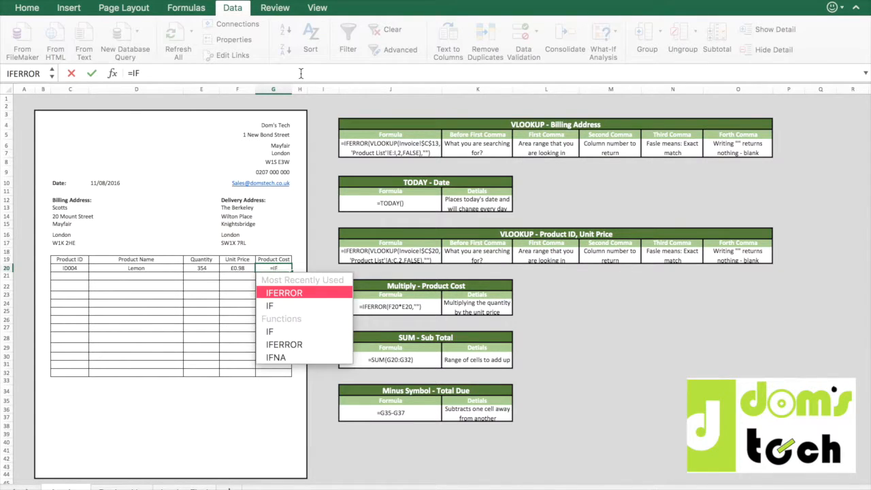
text(ERROR()
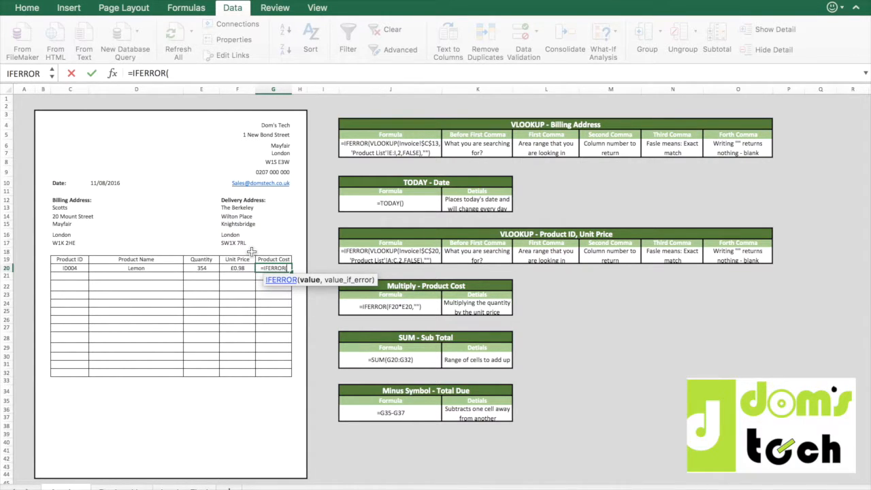
click(235, 268)
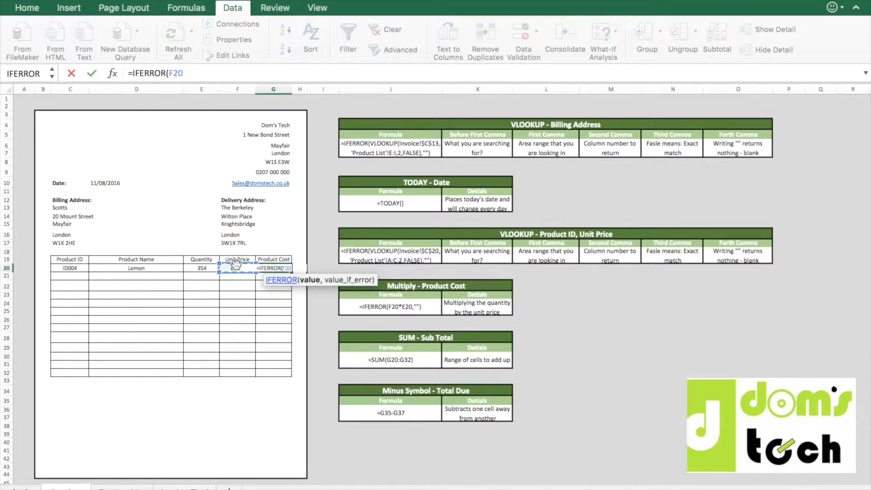
text(*)
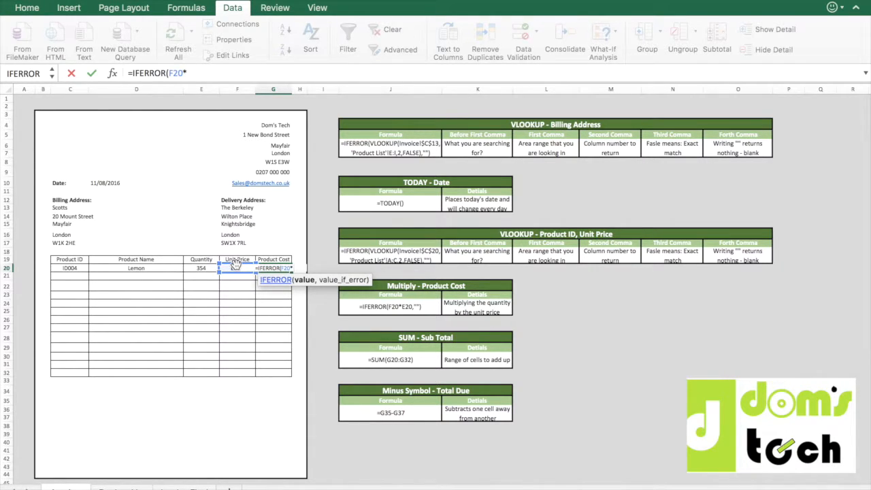
click(210, 268)
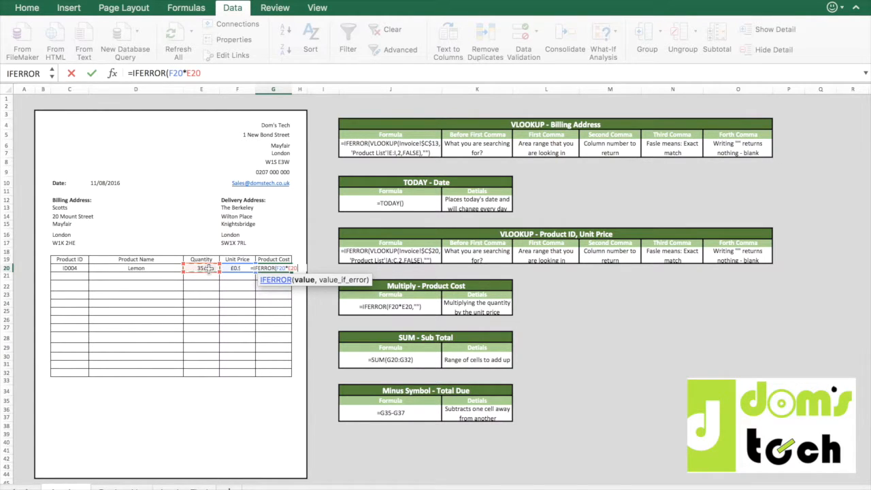
text())
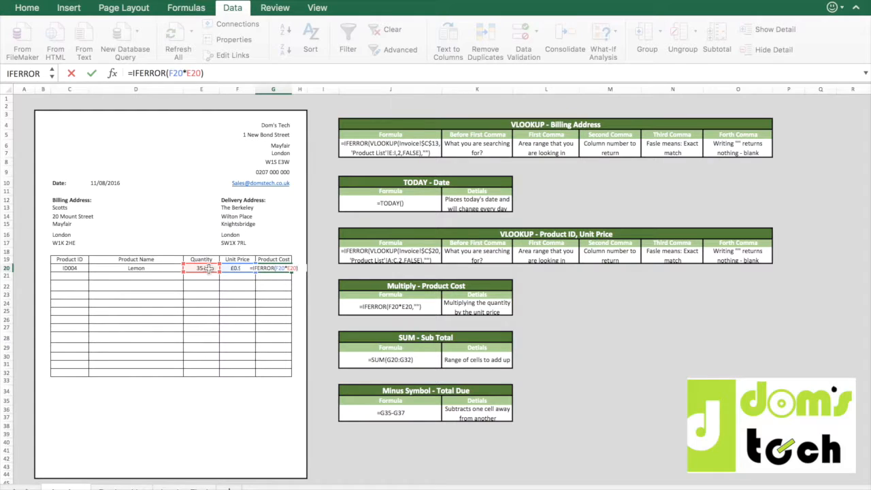
text(,)
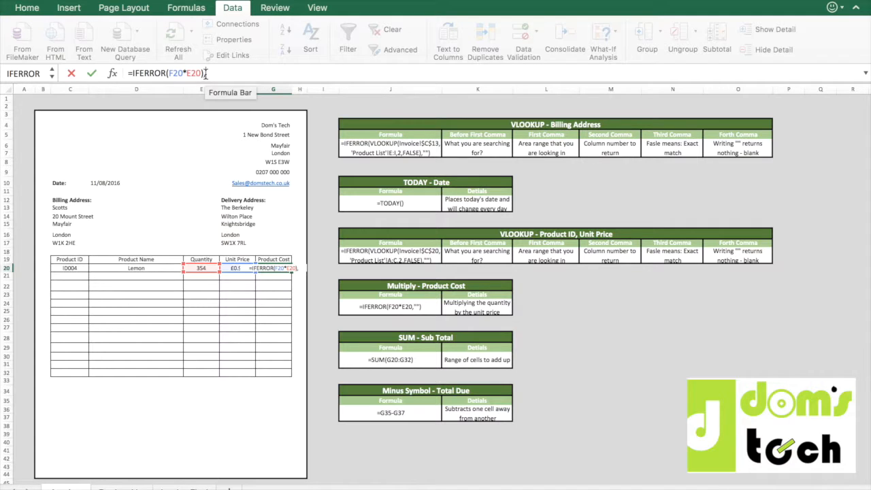
text(""))
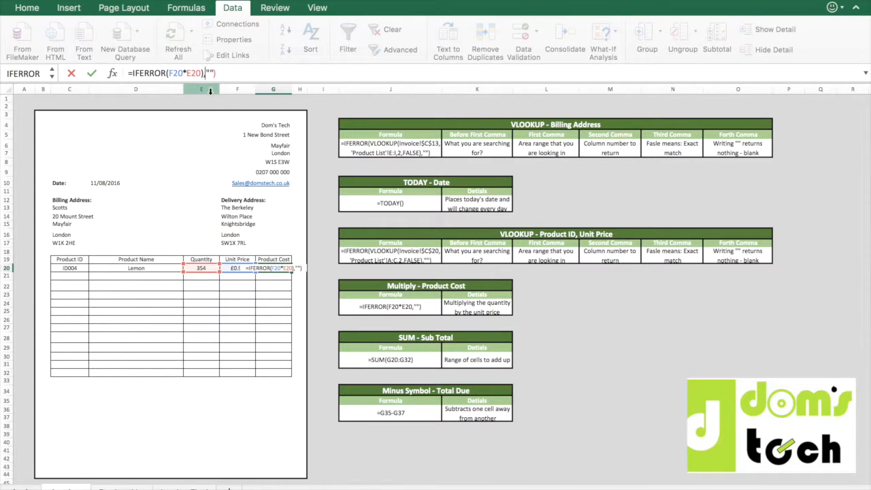
Remove the extra parenthesis after E20 in the G20 formula, commit it, and clear the cell again.
key(BackSpace)
key(BackSpace)
text(0)
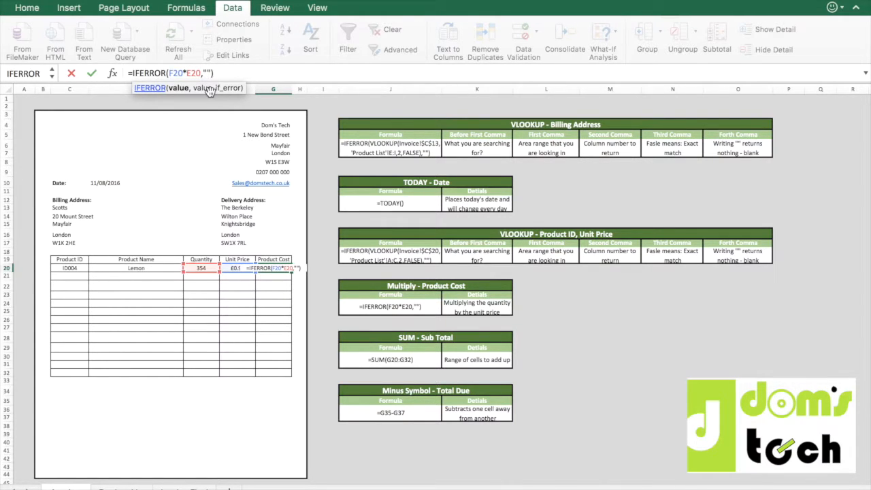
key(Return)
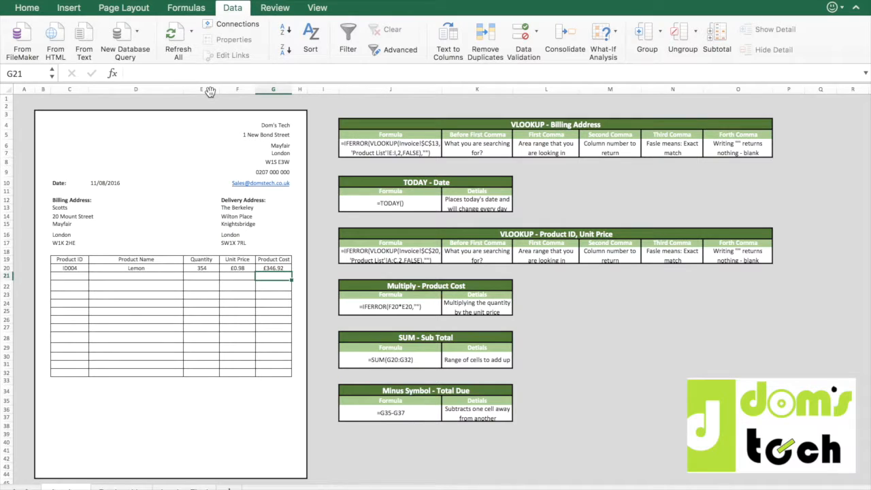
key(Up)
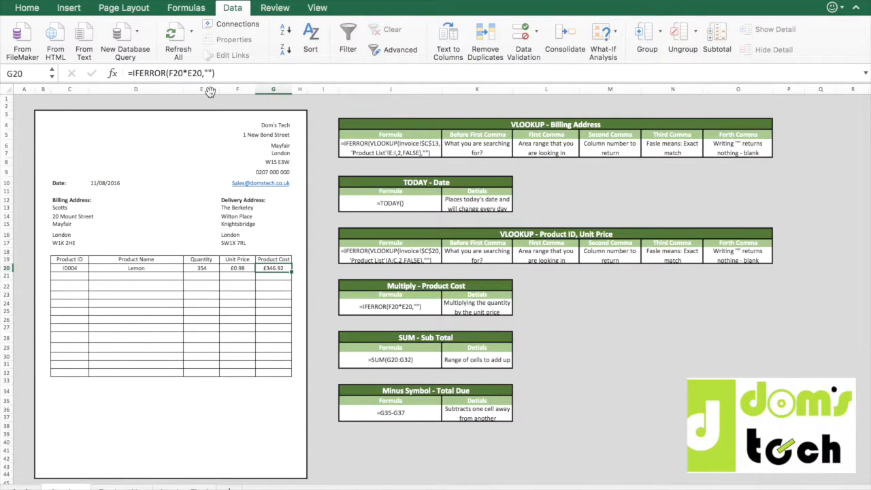
key(Delete)
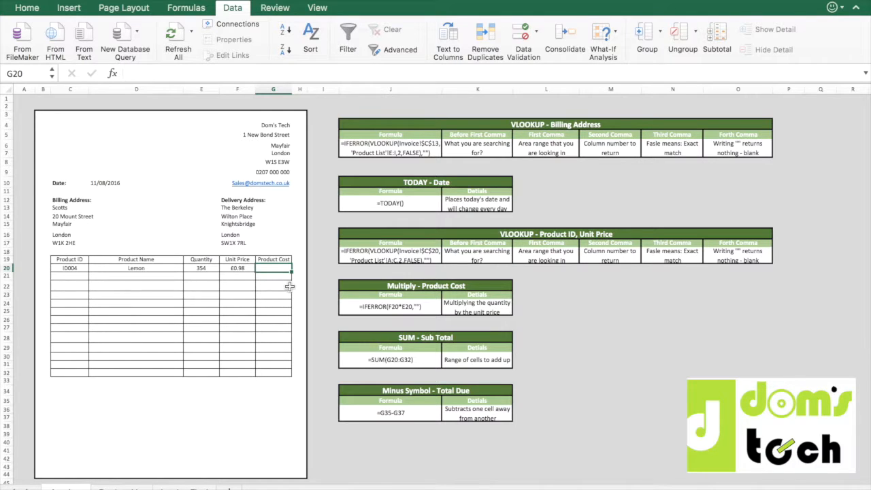
Enter the Product Cost formula =IFERROR(F20*E20,"") in G20.
text(=IFE)
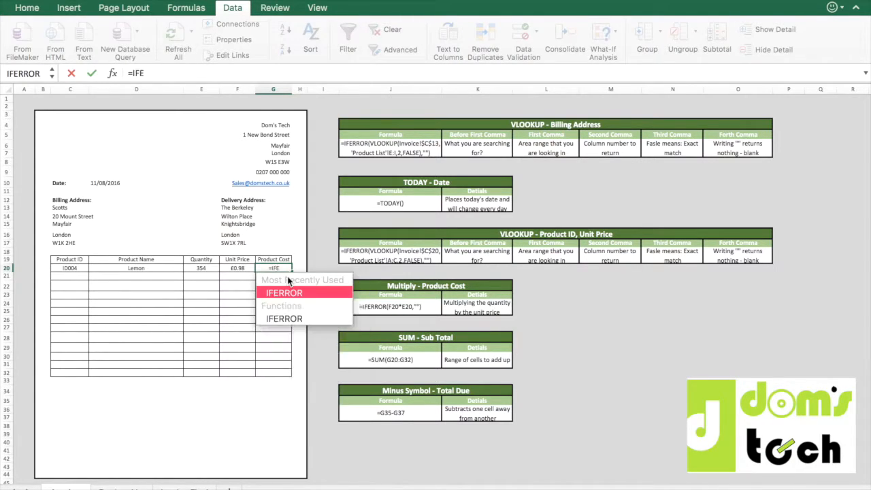
text(RROR()
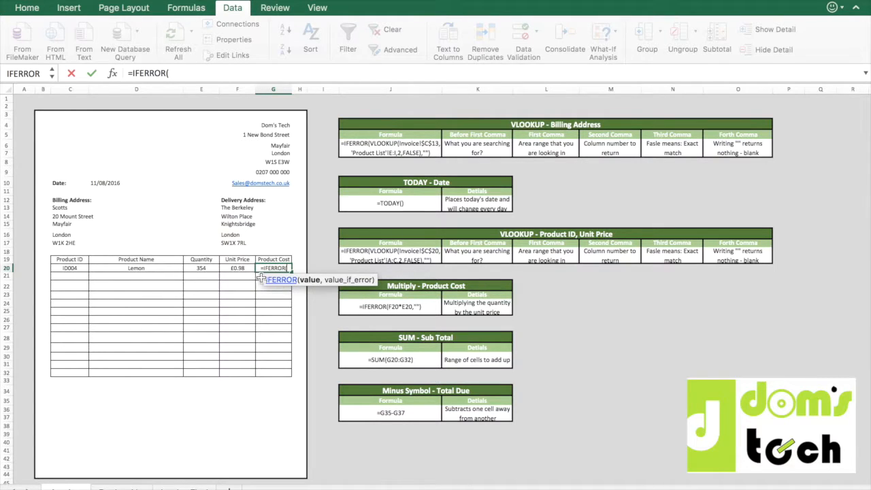
click(244, 269)
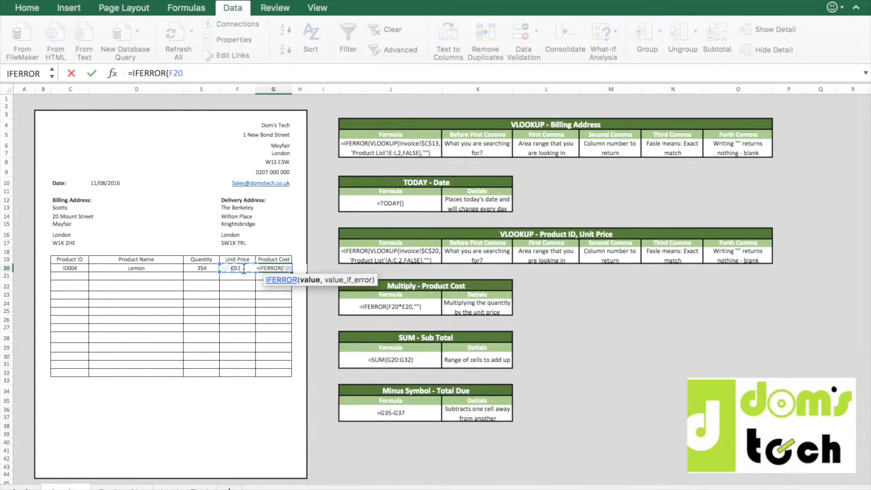
text(*)
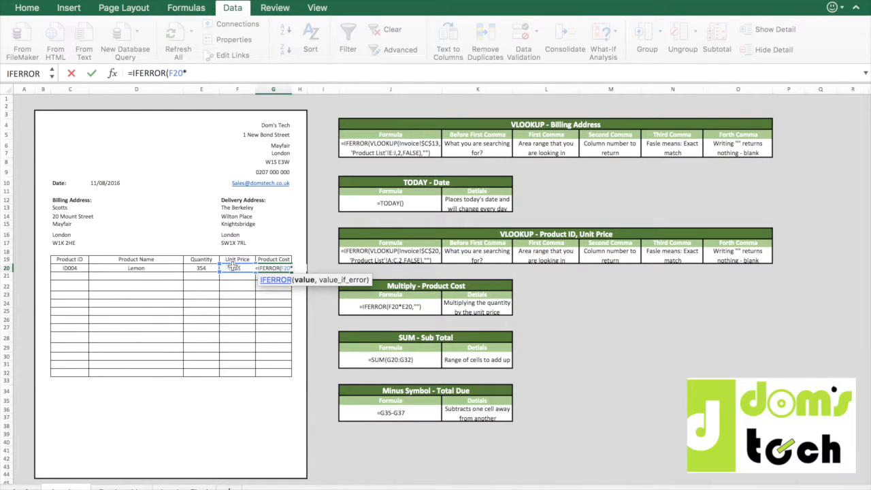
click(201, 268)
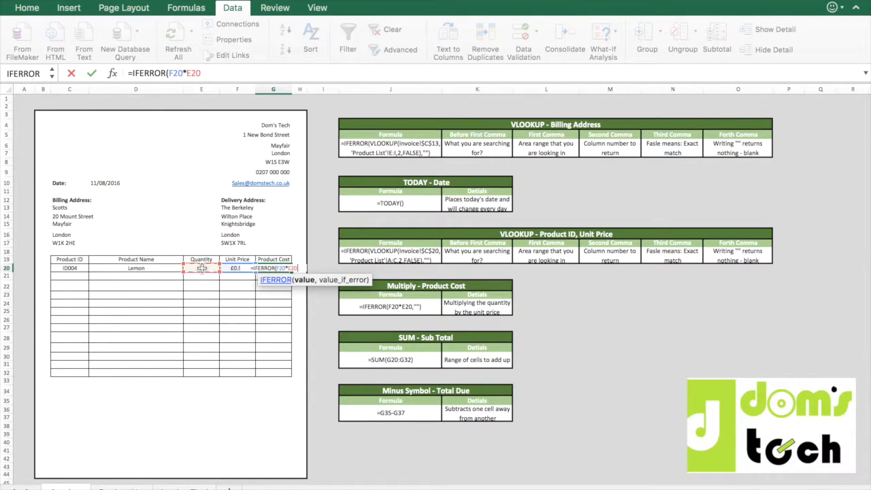
text(,)
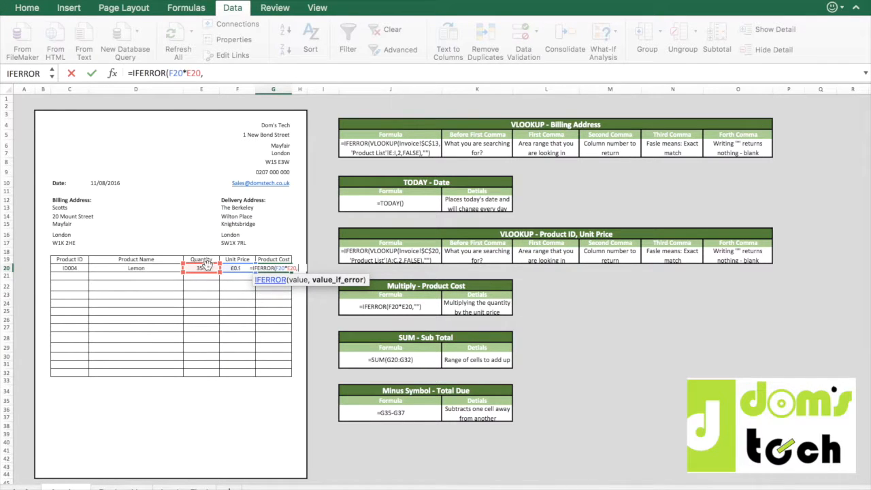
text(""))
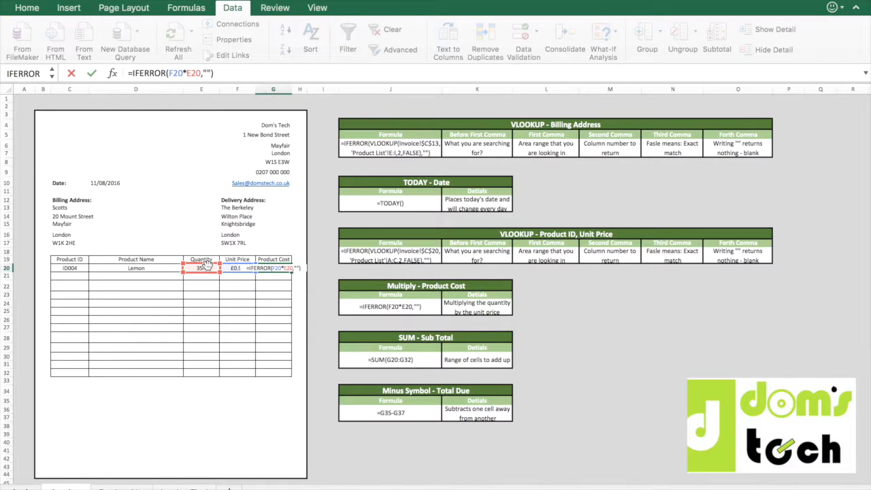
key(Return)
key(Up)
Clear the product name in D20 to test the row's formulas with no product chosen.
click(202, 268)
key(Left)
key(Delete)
key(Return)
key(Up)
key(Left)
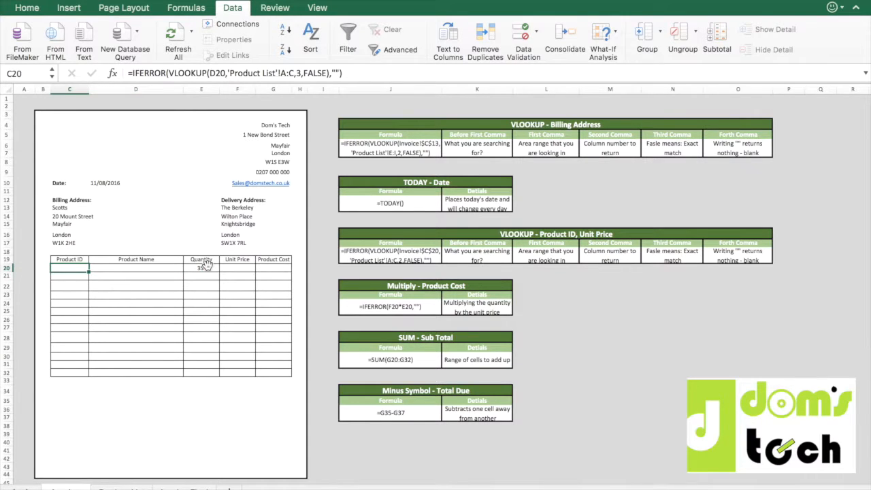
Choose Apple from the product name dropdown in D20.
key(Right)
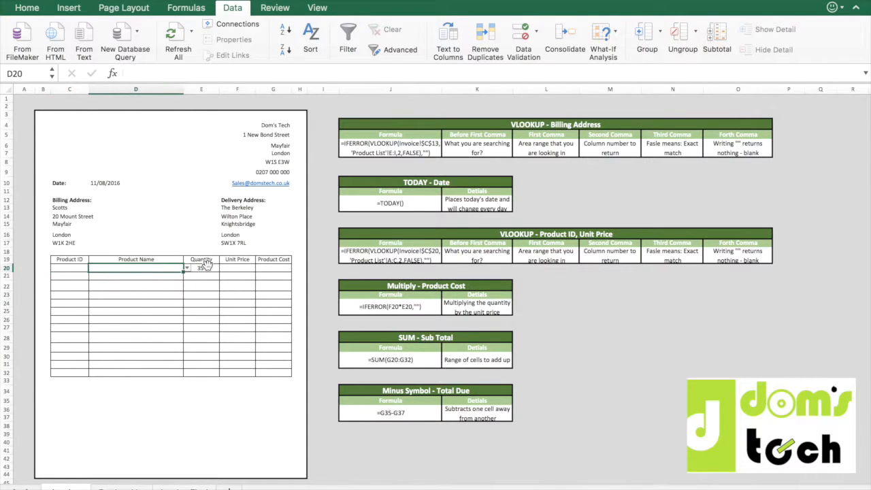
key(alt+Down)
key(Down)
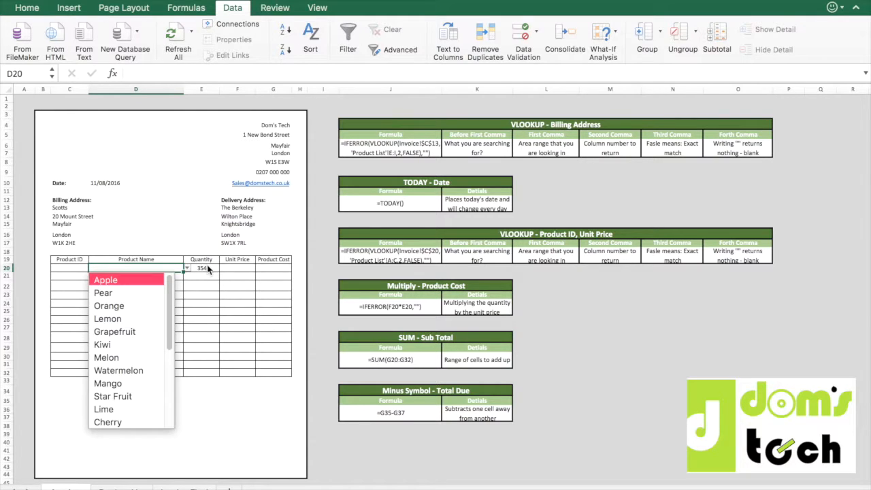
key(Return)
key(Right)
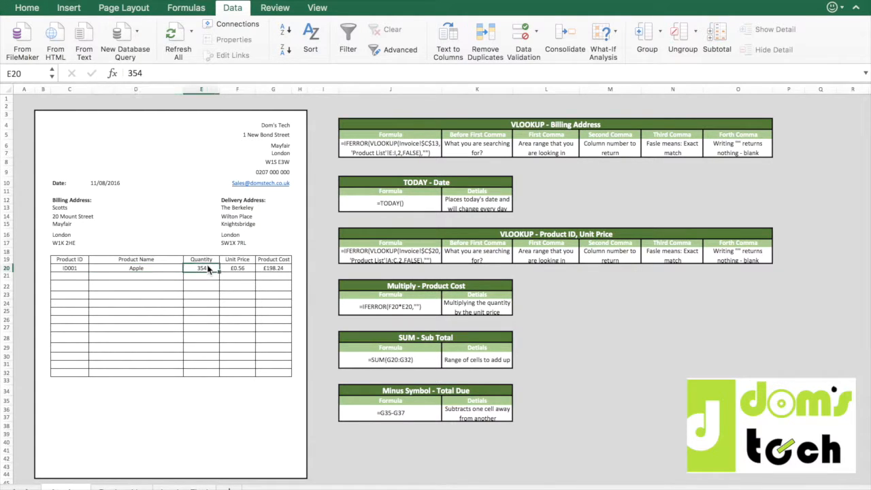
Choose Pear from the product name dropdown in D22.
key(Left)
key(Left)
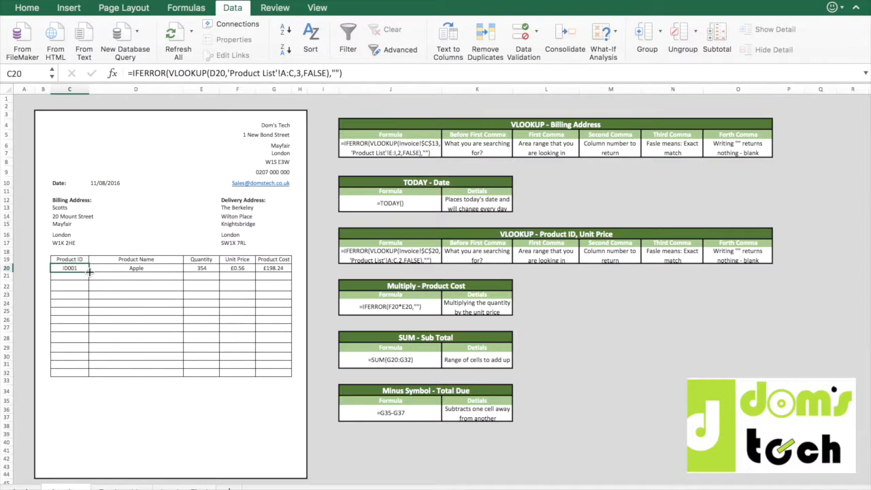
click(143, 288)
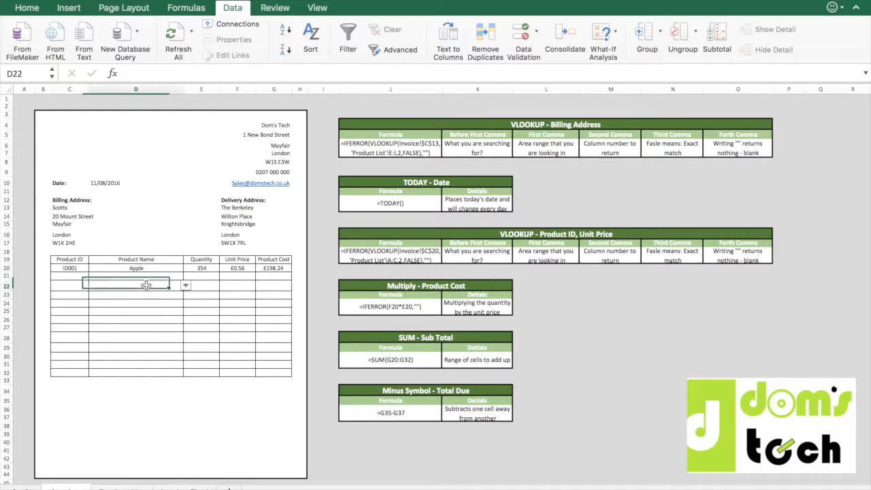
click(186, 287)
click(156, 313)
click(156, 304)
Copy the Product ID lookup formula from C20 down to the last row of the product table.
click(83, 269)
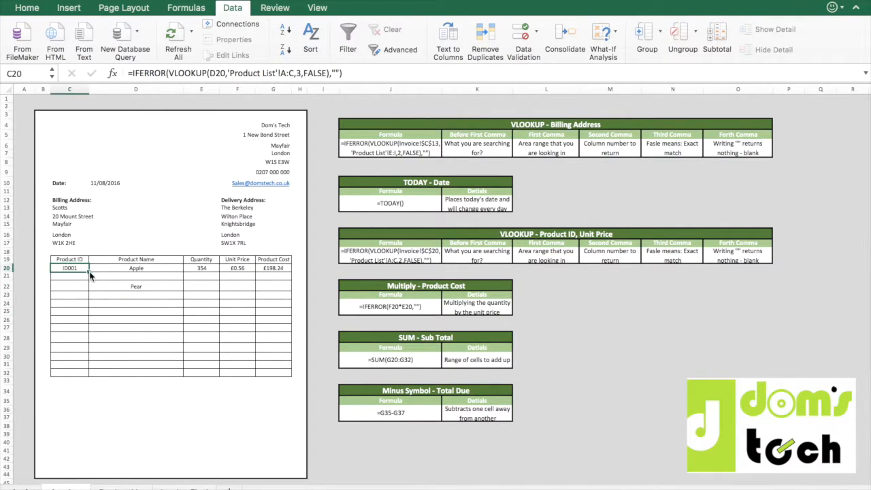
click(91, 305)
click(78, 270)
click(116, 287)
click(85, 271)
click(86, 271)
drag(88, 272, 89, 376)
Copy the Unit Price and Product Cost formulas from F20:G20 down the remaining rows of the product table.
key(Right)
key(Down)
key(Left)
key(Down)
key(Right)
key(Right)
key(Right)
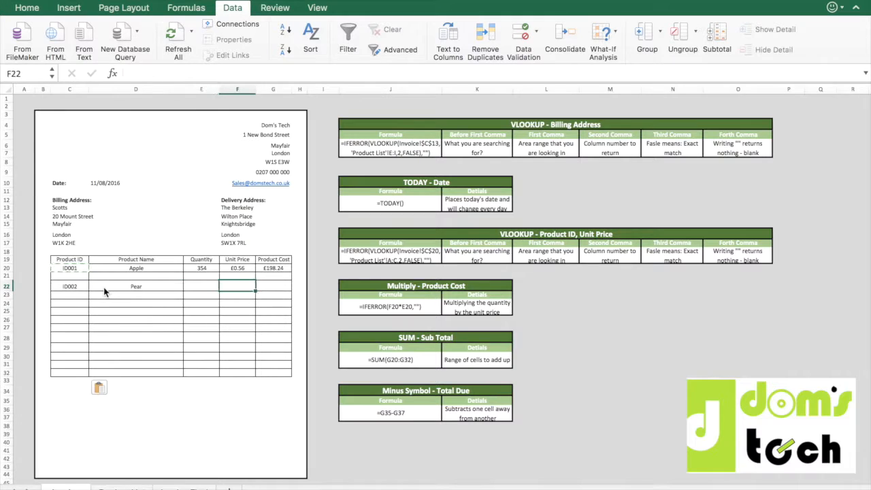
key(Up)
key(Up)
key(shift+Right)
key(ctrl+c)
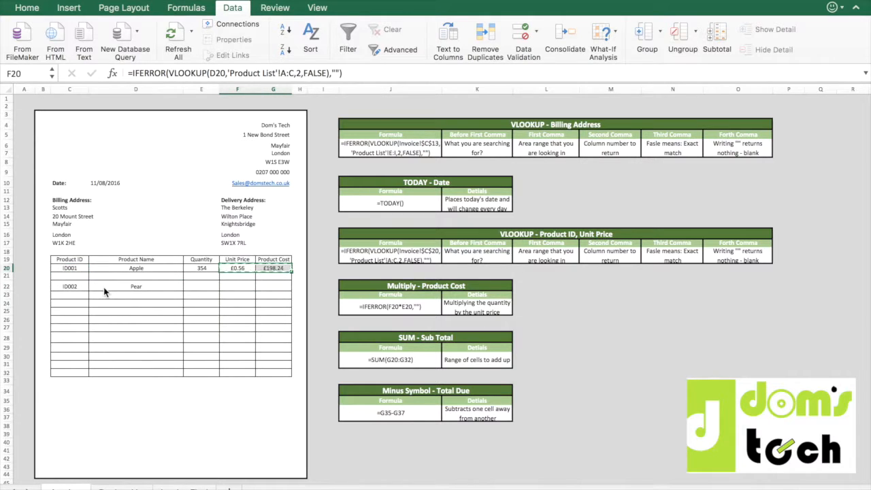
key(shift+Down)
key(shift+Down)
key(shift+Down)
key(shift+Down)
key(shift+Down)
key(shift+Down)
key(shift+Down)
key(shift+Down)
key(shift+Down)
key(shift+Down)
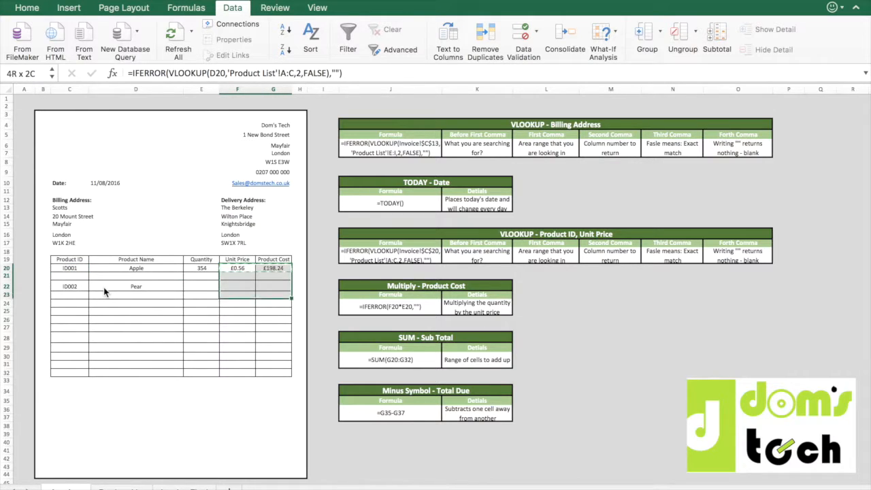
key(shift+Down)
key(shift+Down)
key(ctrl+v)
Copy the Apple quantity from E20 into the Pear row's quantity cell E22.
key(Down)
key(Down)
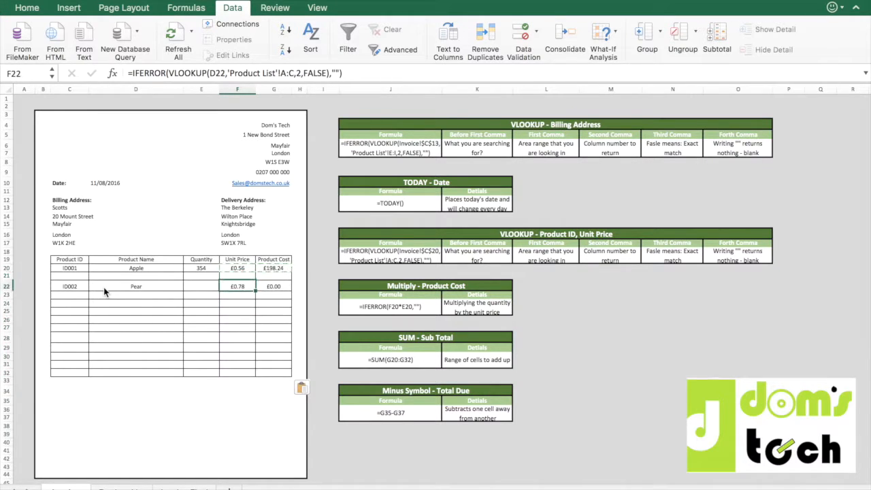
key(Left)
key(Up)
key(Up)
key(ctrl+c)
key(Down)
key(Down)
key(ctrl+v)
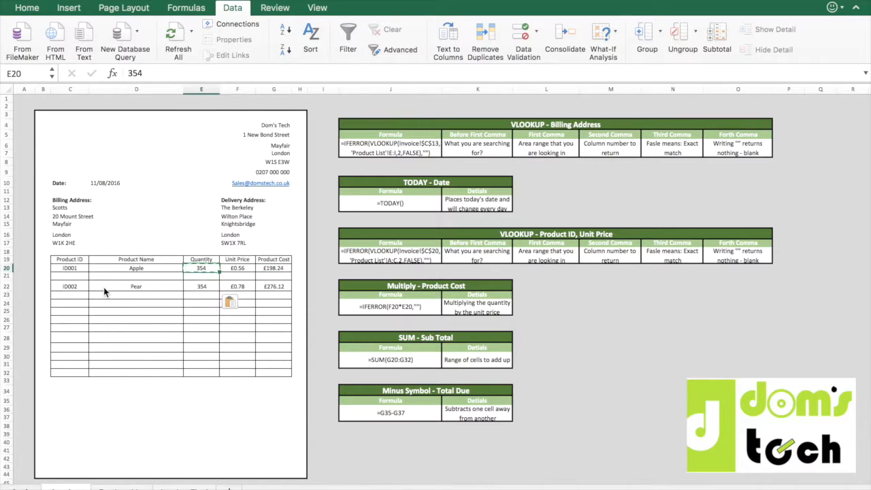
Set the Pear quantity in E22 to 78.
text(8908)
key(Return)
key(Up)
text(78)
key(Return)
Choose Orange from the product name dropdown in D21 and set its quantity to 908.
key(Up)
key(Up)
key(Left)
key(alt+Down)
key(Down)
key(Down)
key(Down)
key(Return)
key(Right)
text(90)
key(Return)
key(Down)
key(Down)
key(Down)
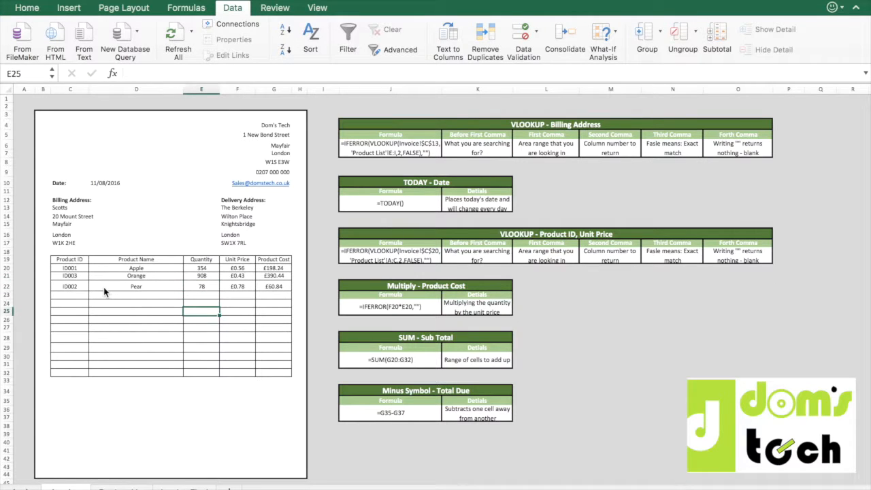
Enter the label Comments: in C34 below the product table.
click(240, 401)
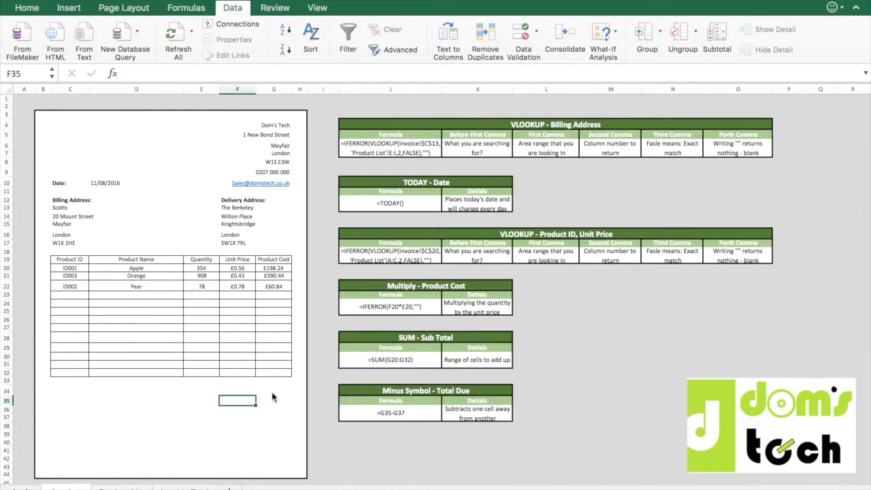
key(Left)
key(Left)
key(Left)
key(Left)
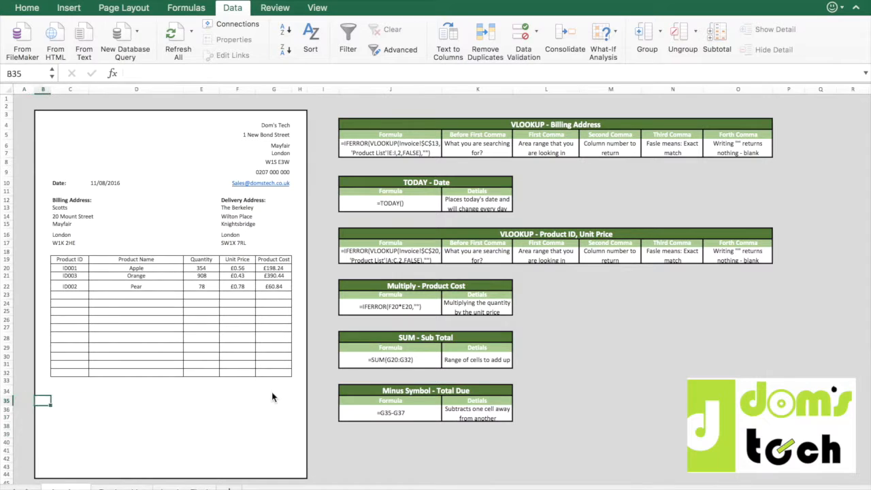
key(Right)
key(Up)
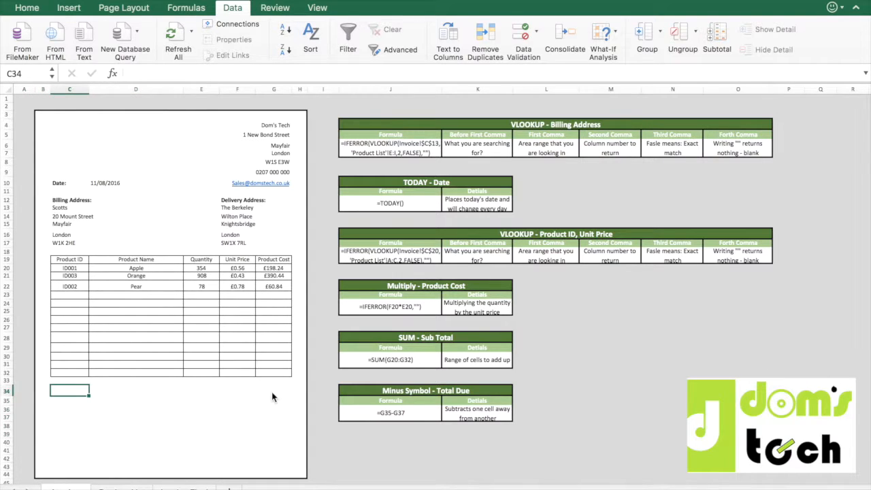
text(Comme)
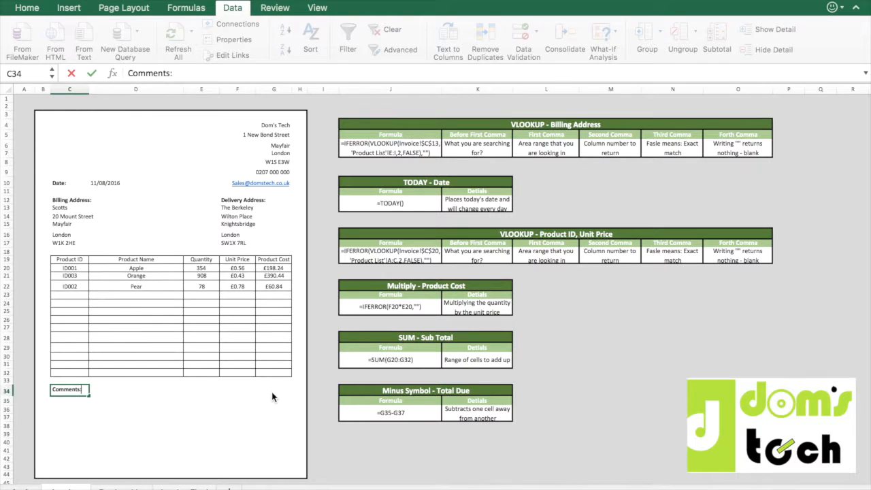
text(nts:)
key(Return)
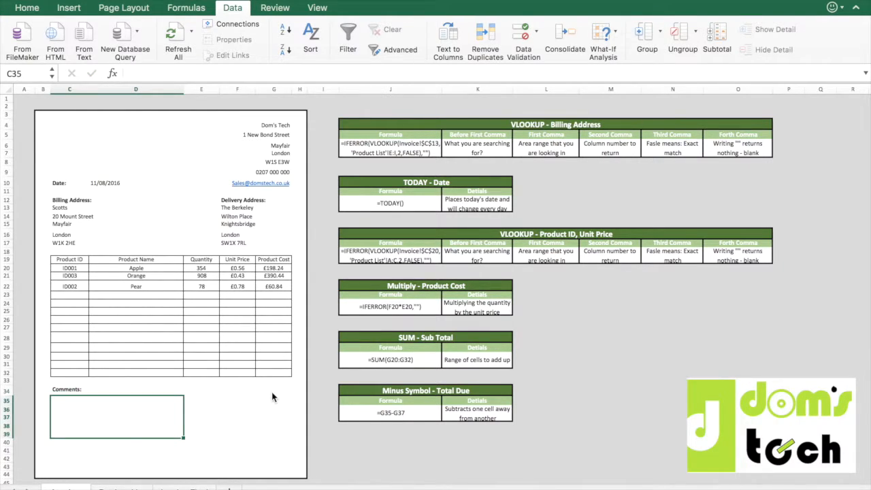
Unmerge the comments box under the label, then merge and centre C35:D39 again.
click(27, 8)
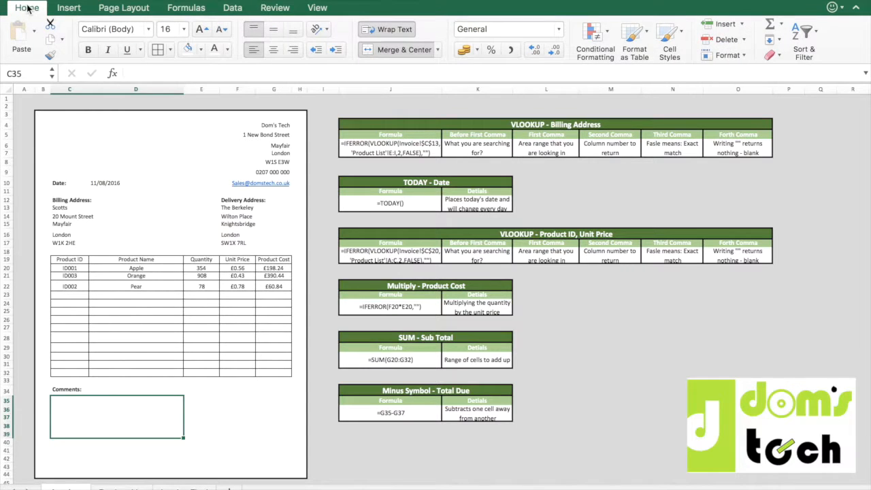
click(392, 50)
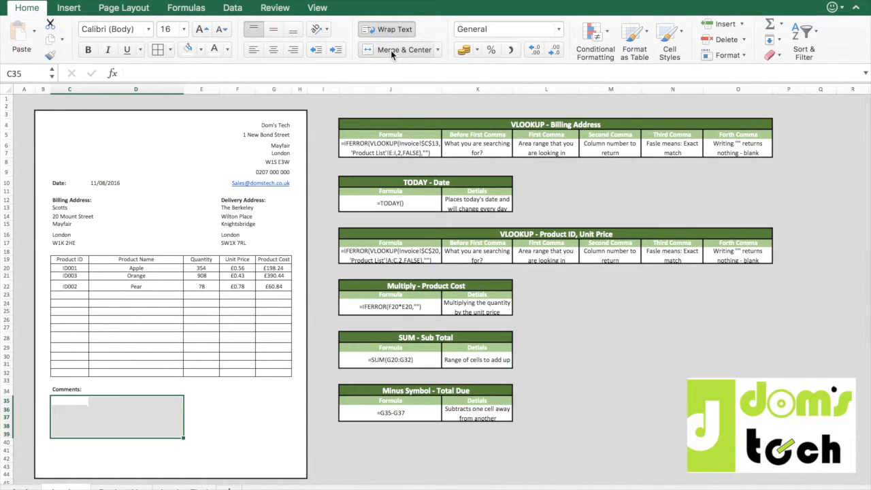
click(73, 418)
click(96, 410)
click(71, 400)
drag(71, 400, 137, 433)
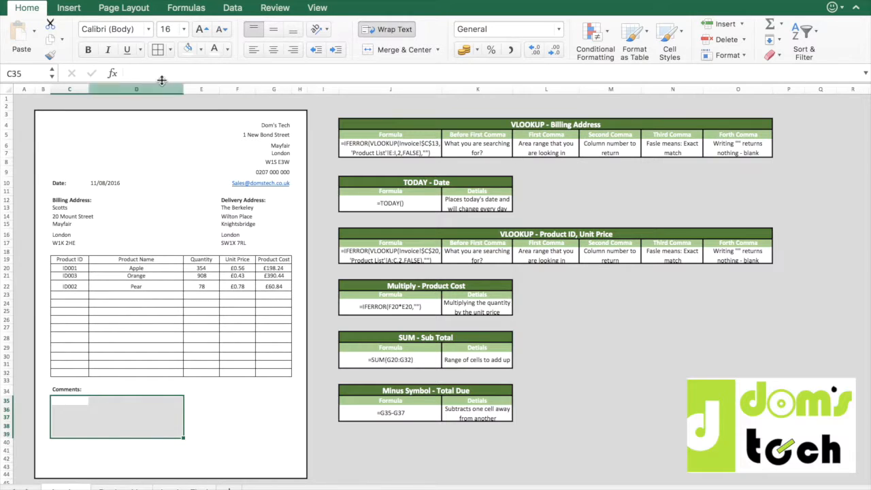
click(405, 50)
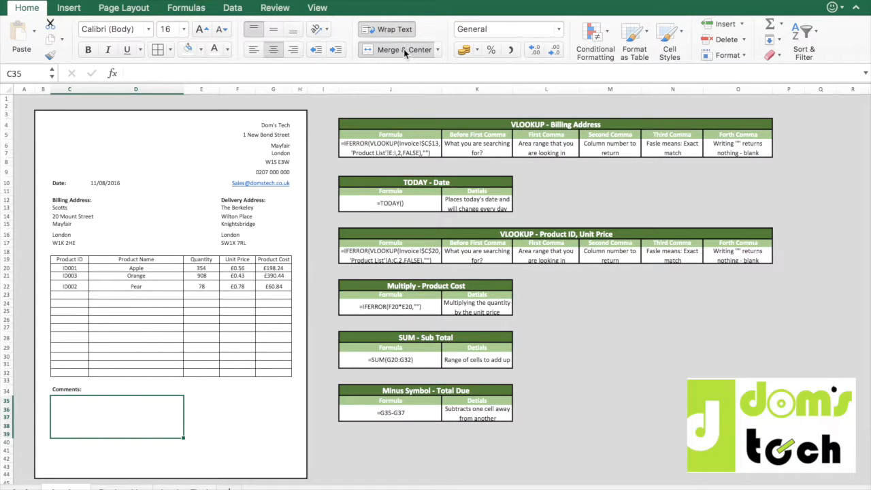
Enter the sample text dgdfgafsghafsh in the comments box and apply outside borders to the box.
text(dgdfgafsghafsh)
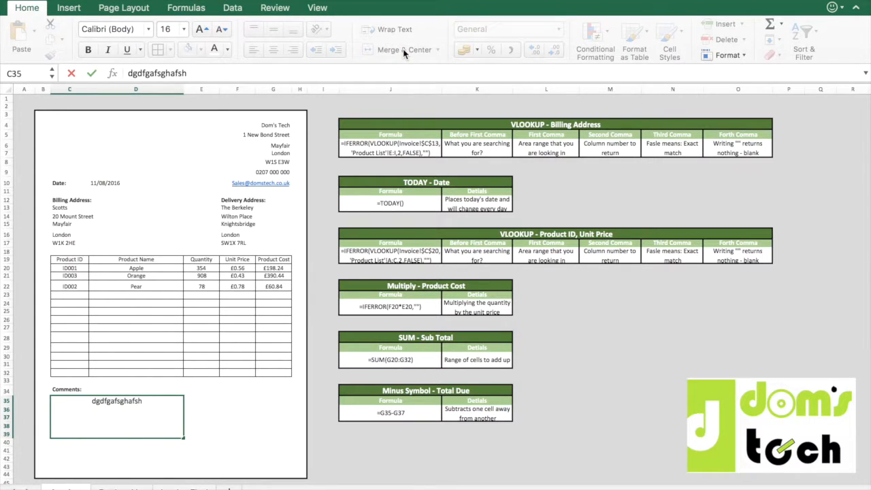
key(Return)
key(Up)
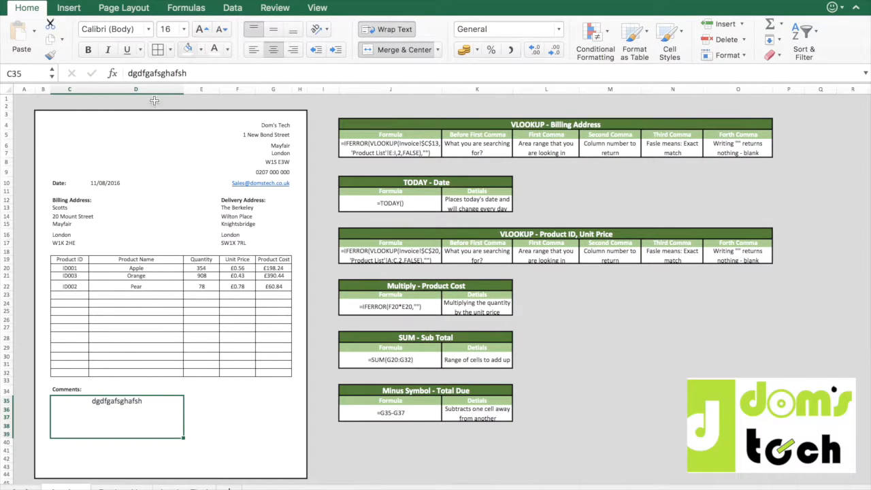
click(169, 50)
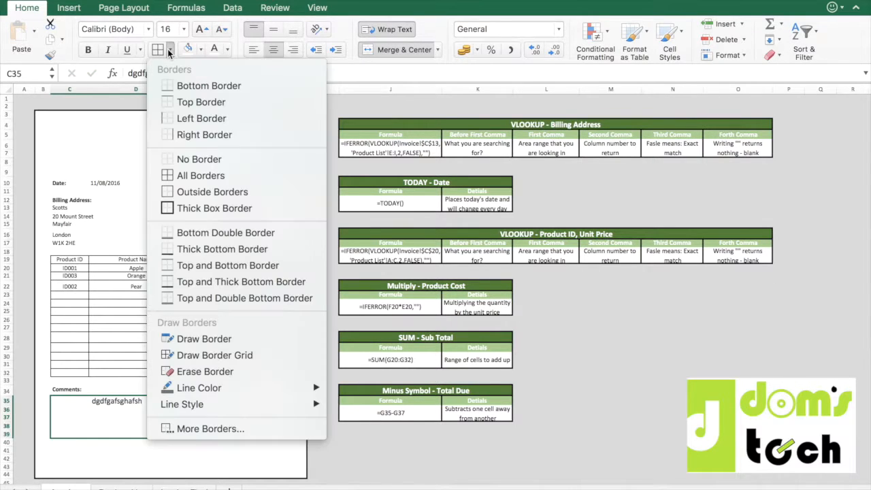
click(217, 192)
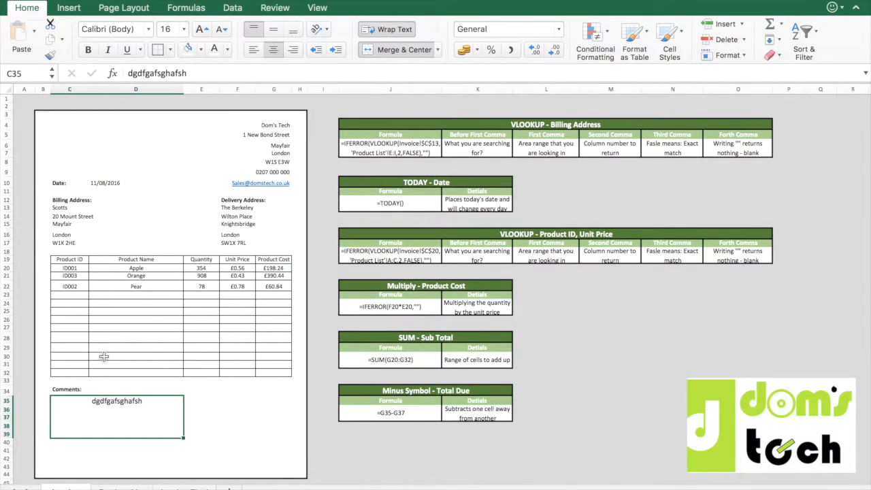
Apply outside borders to the Comments: label in C34 and replace the box's sample text with ugc;g;uc.
click(75, 388)
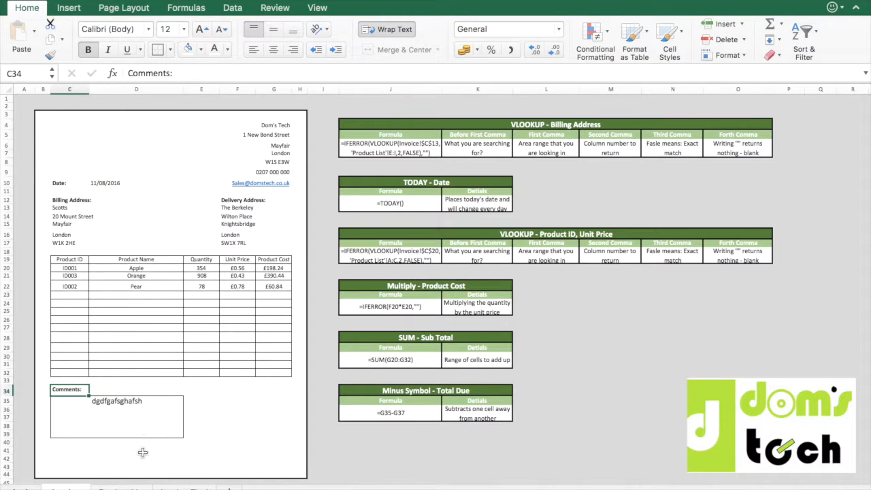
click(136, 408)
key(BackSpace)
key(Return)
click(138, 411)
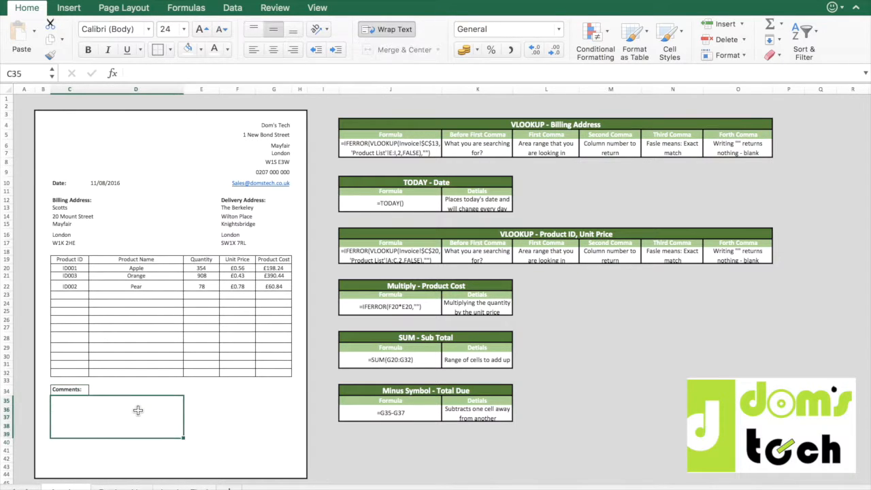
text(ugc;g;u)
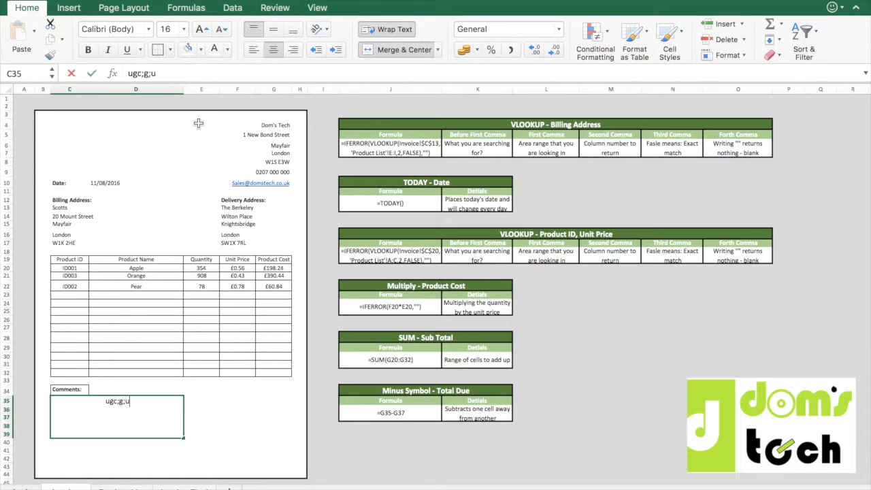
key(Return)
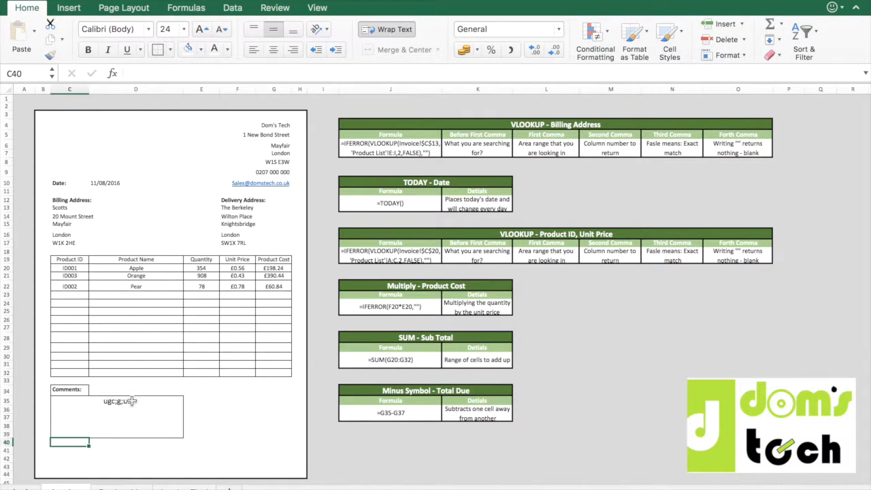
Left-align the sample text in the comments box and increase its font size.
click(132, 401)
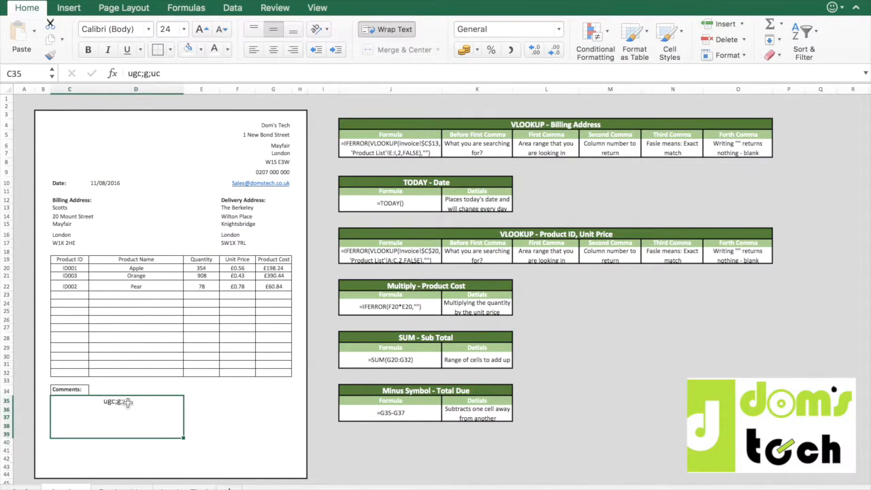
click(254, 51)
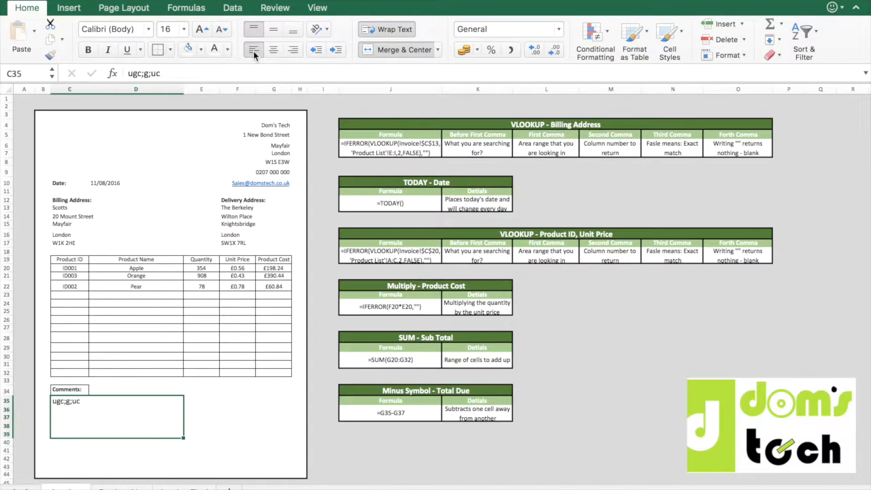
click(222, 31)
click(222, 30)
click(222, 31)
click(199, 28)
click(199, 28)
click(199, 28)
click(200, 29)
Unmerge the footer box C41:G43, merge and centre it again, and give it outside borders.
click(68, 449)
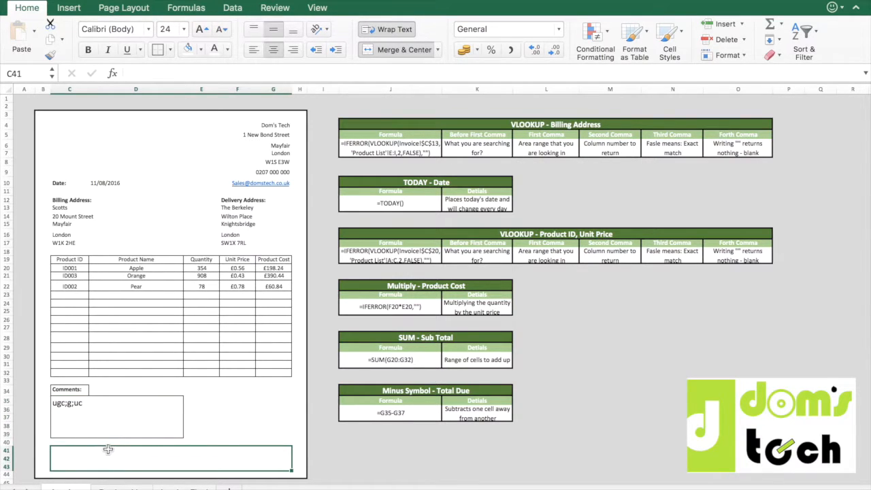
click(394, 50)
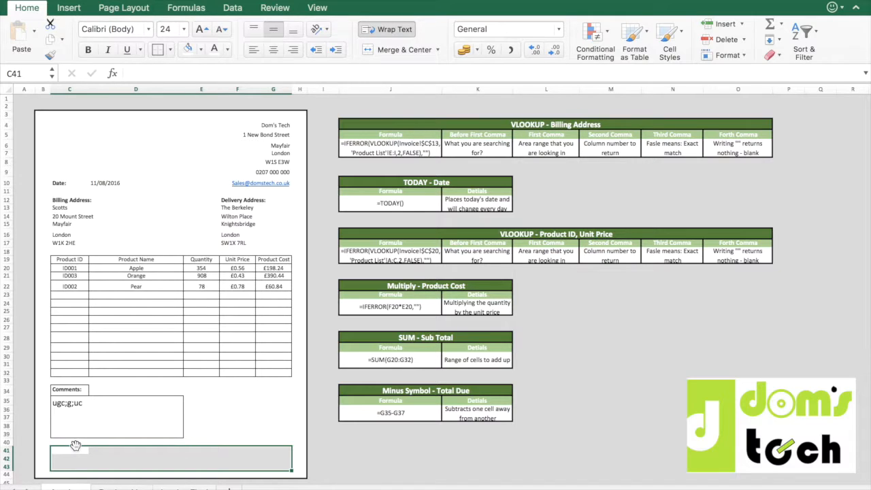
click(391, 50)
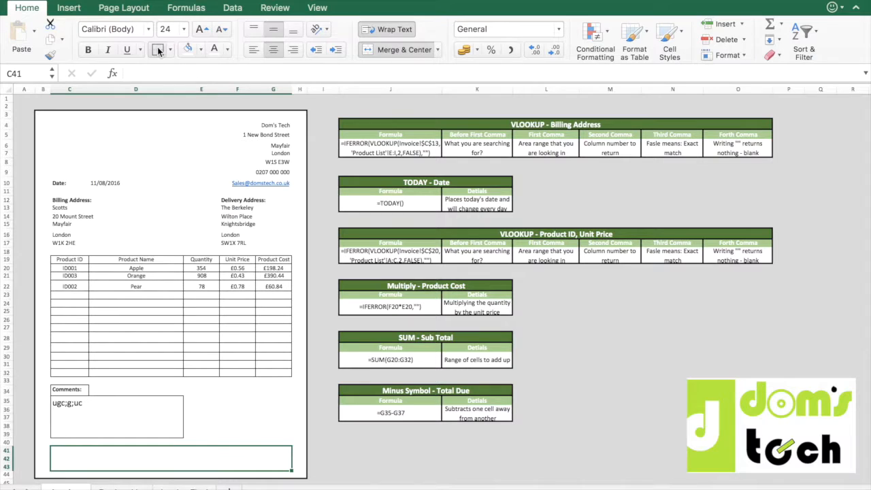
text(ww)
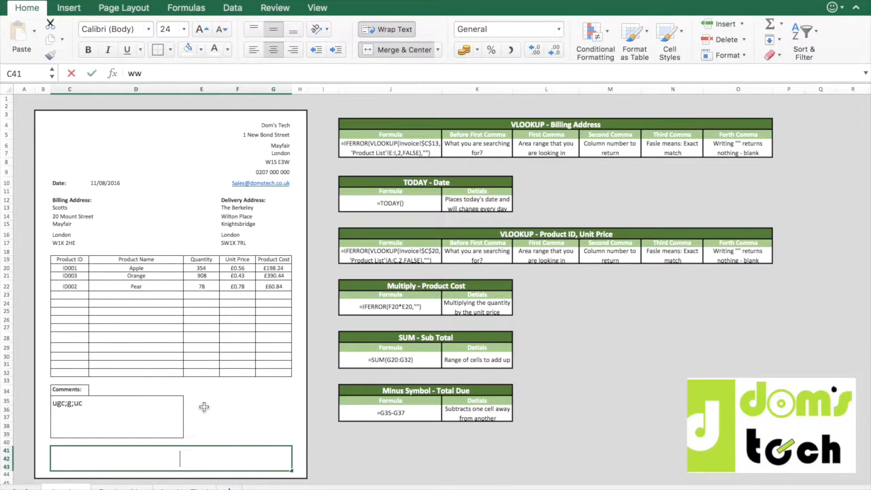
key(BackSpace)
key(BackSpace)
key(BackSpace)
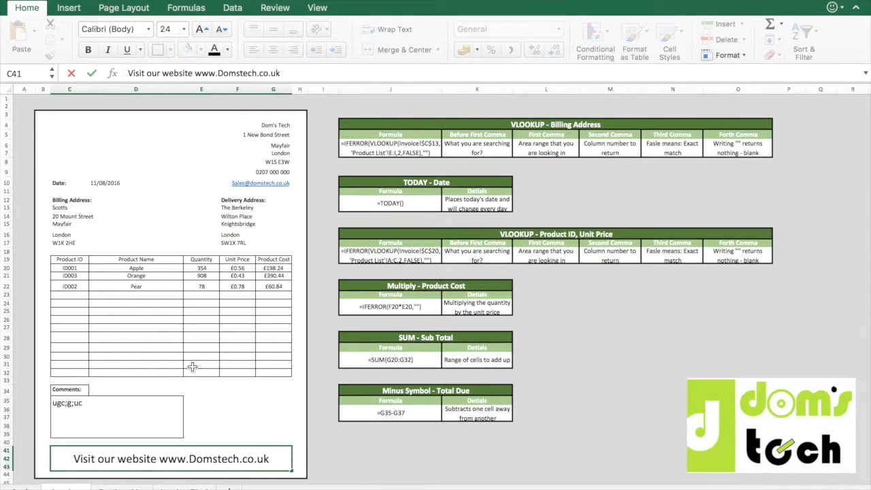
key(Return)
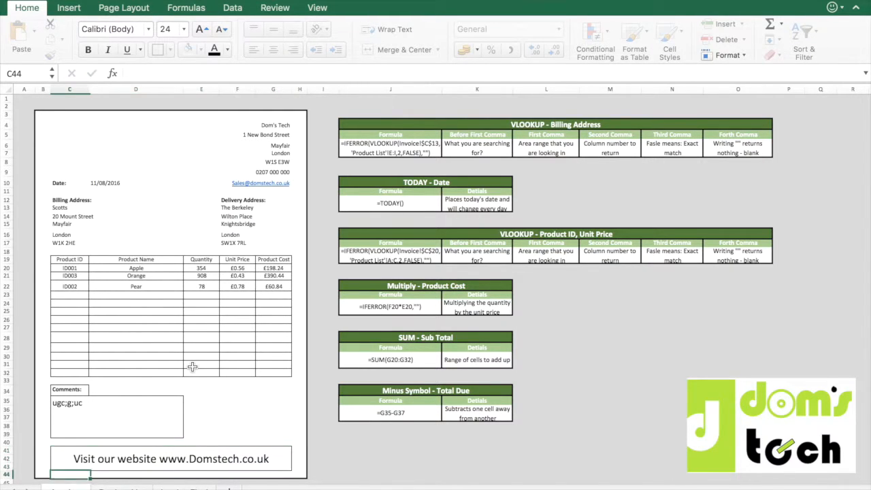
key(Up)
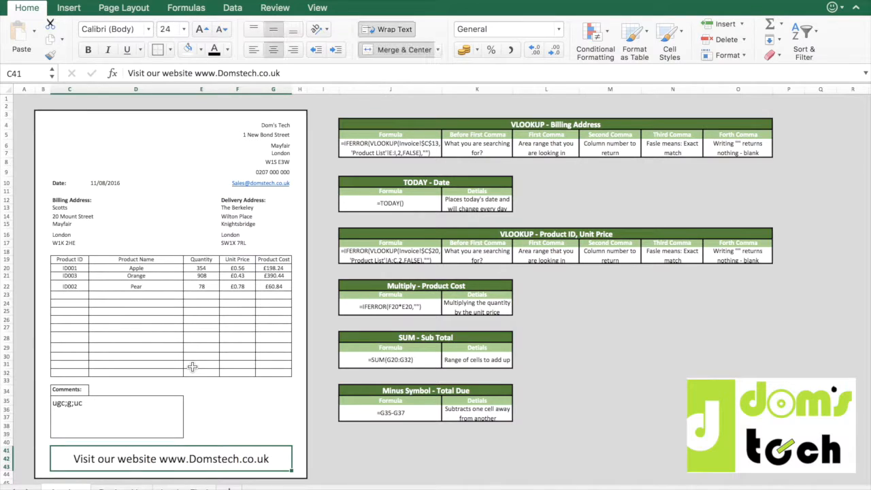
click(409, 50)
click(408, 50)
click(241, 398)
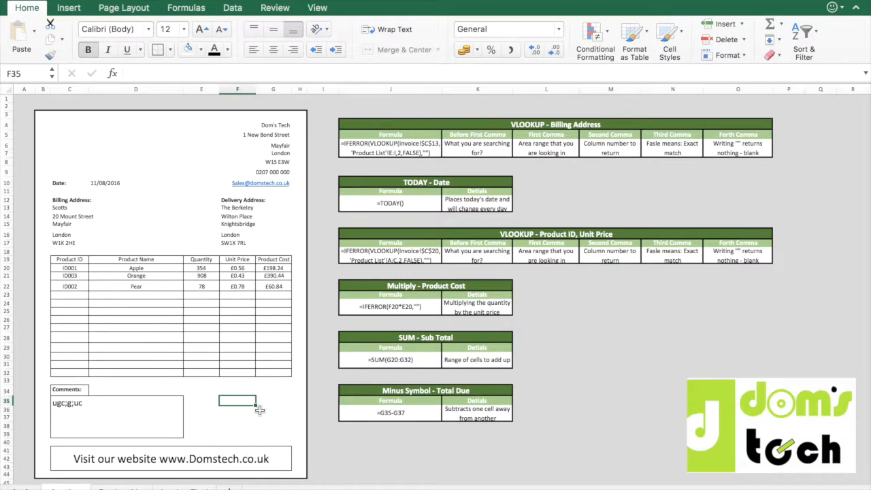
Enter the labels Sub Total:, Discount: and Total Due: in cells F35, F37 and F39.
text(Sub Total:)
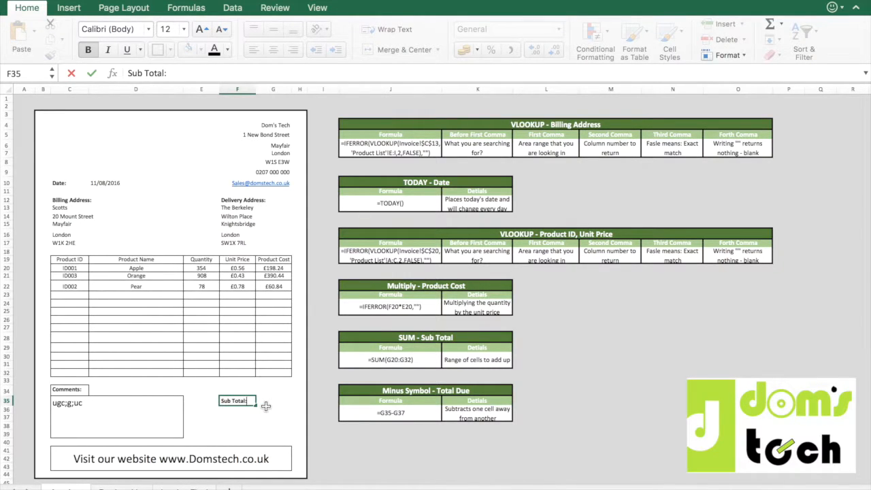
key(Return)
text(Ds)
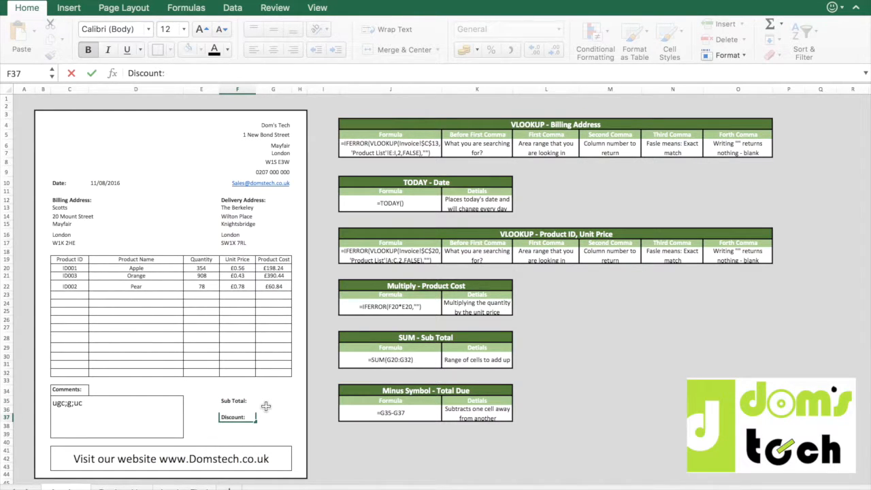
text(scount:)
key(Return)
text(Total Due)
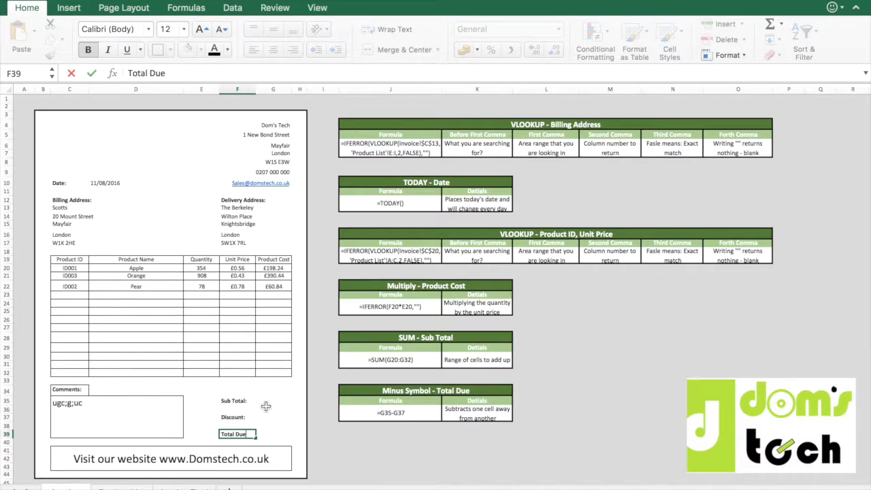
text(:)
key(Return)
Add a SUM formula in G35 that totals the product costs in G20:G32.
key(Up)
key(Up)
key(Up)
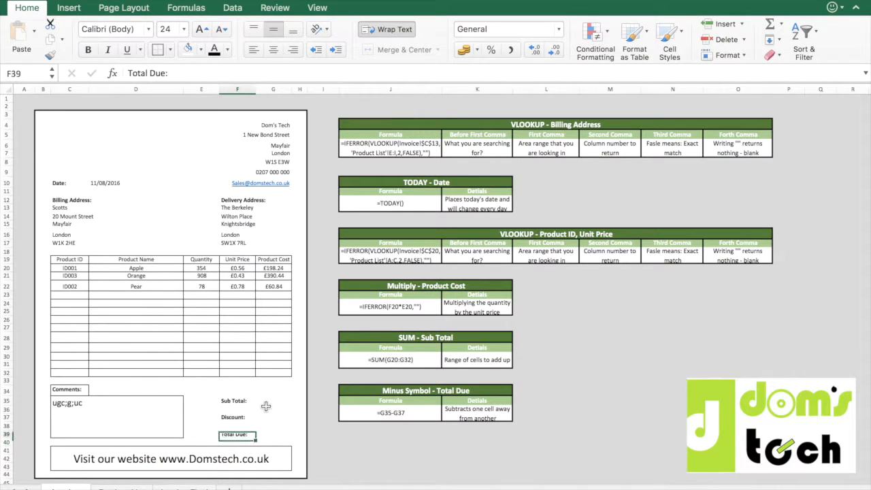
key(Up)
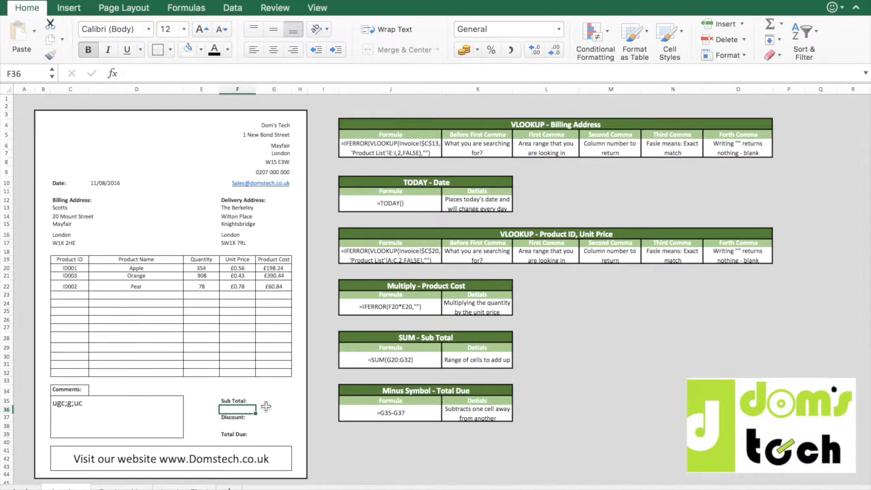
key(Up)
key(Right)
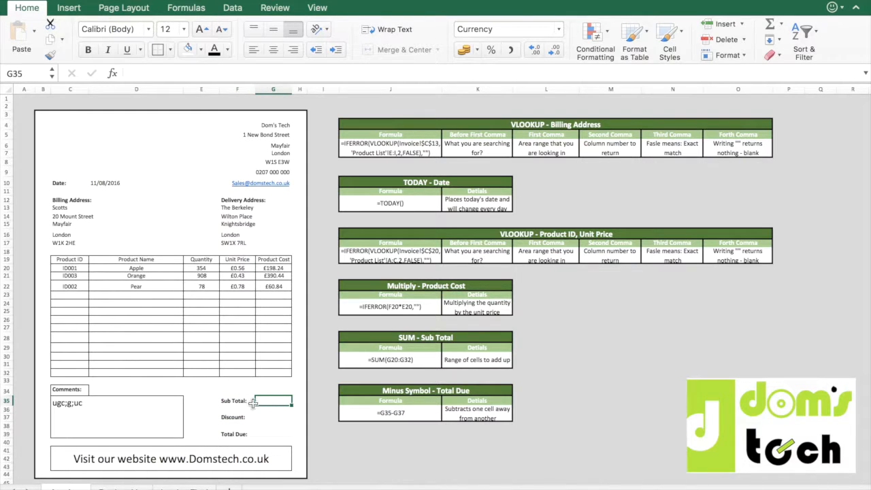
text(=SUM()
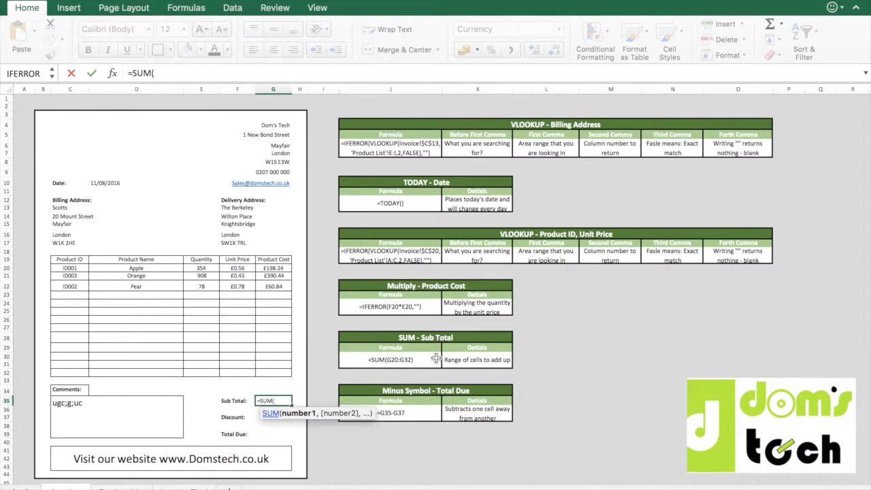
drag(273, 266, 270, 371)
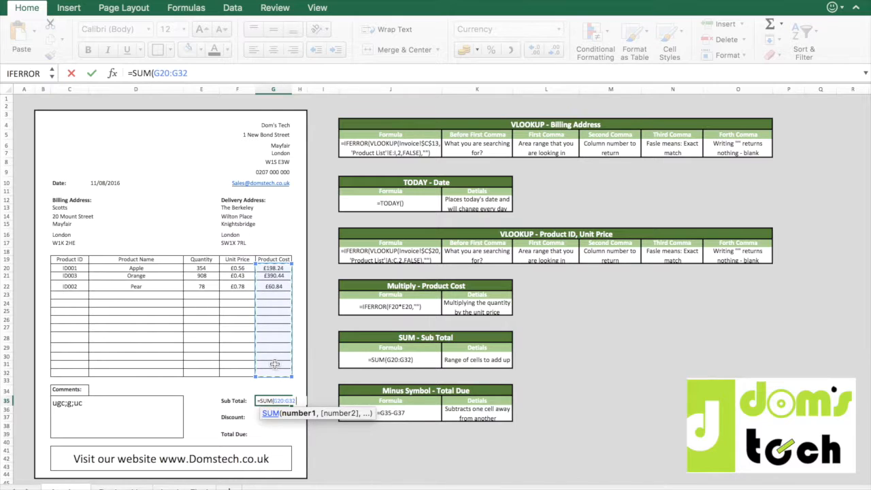
key(Return)
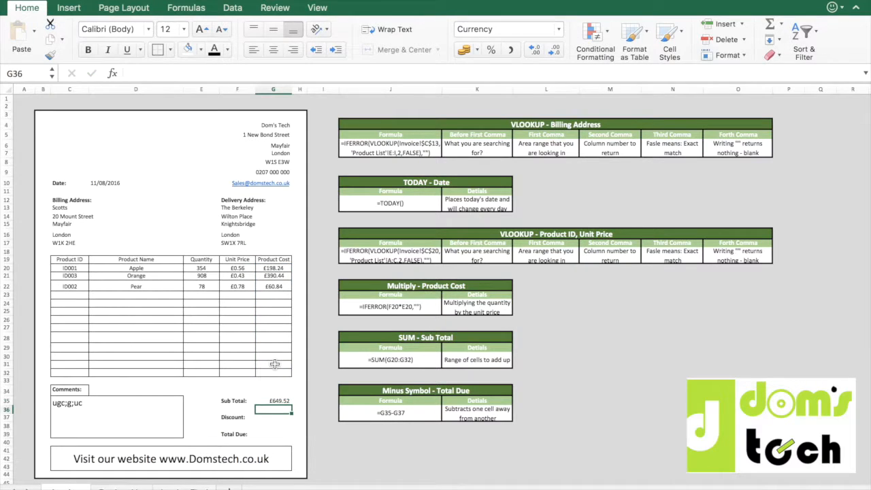
Enter a discount of 50 in G37.
key(Up)
key(Down)
key(Down)
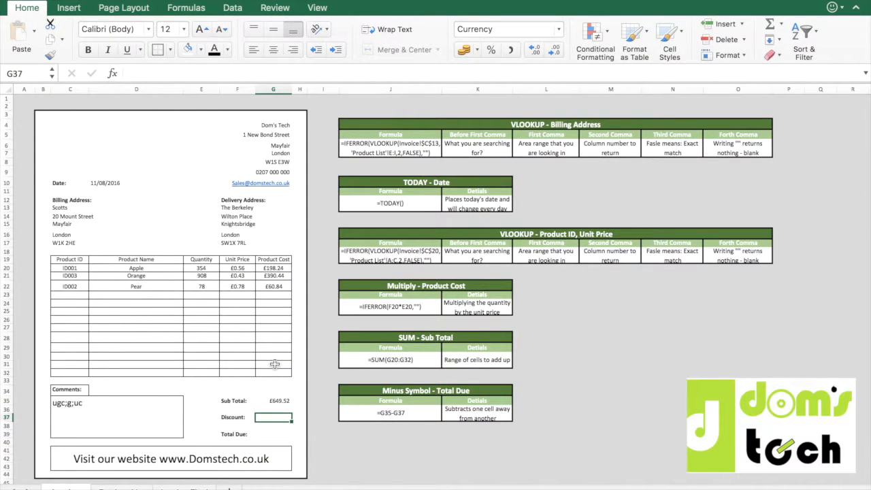
text(50)
key(Return)
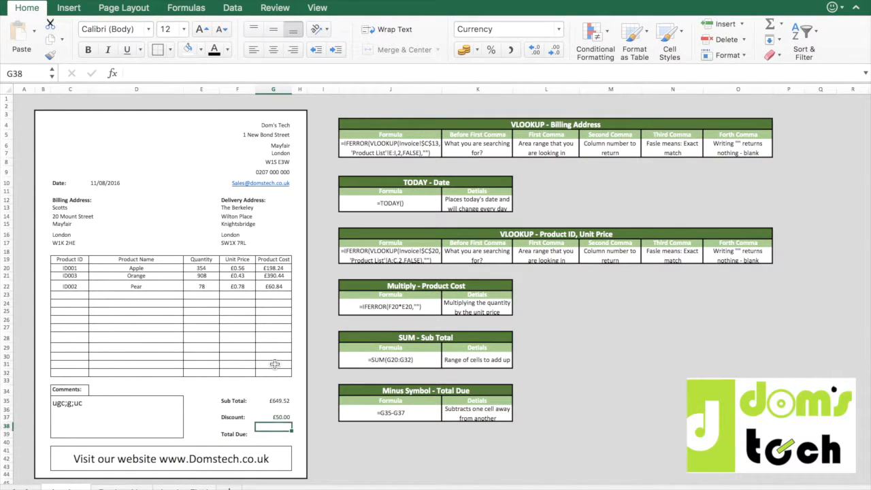
Calculate the total due in G39 with the formula =G35-G37.
key(Down)
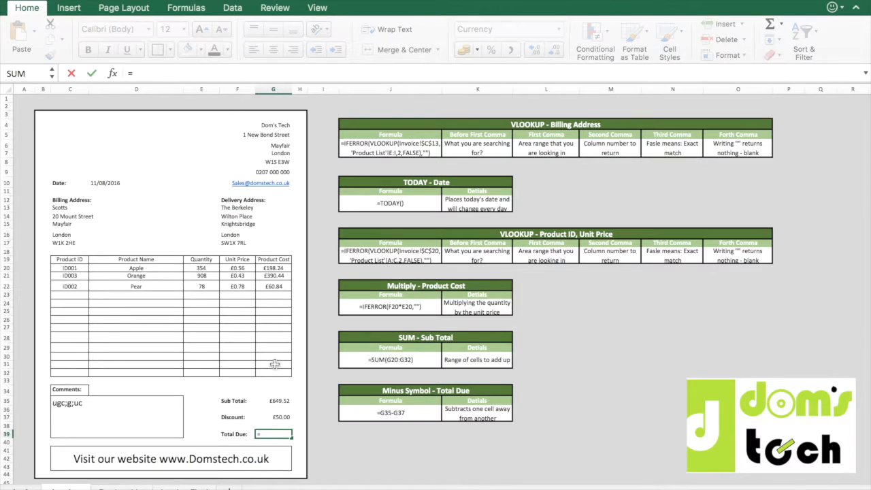
text(=)
click(281, 401)
text(-)
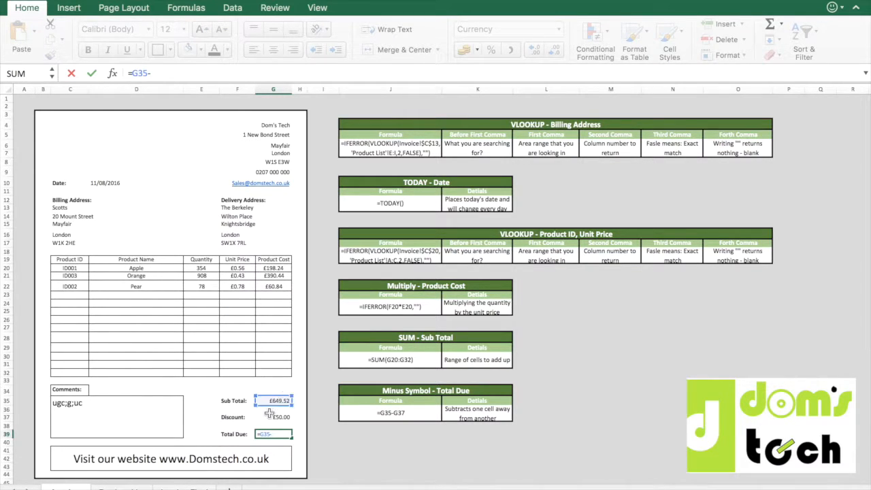
click(289, 416)
key(Return)
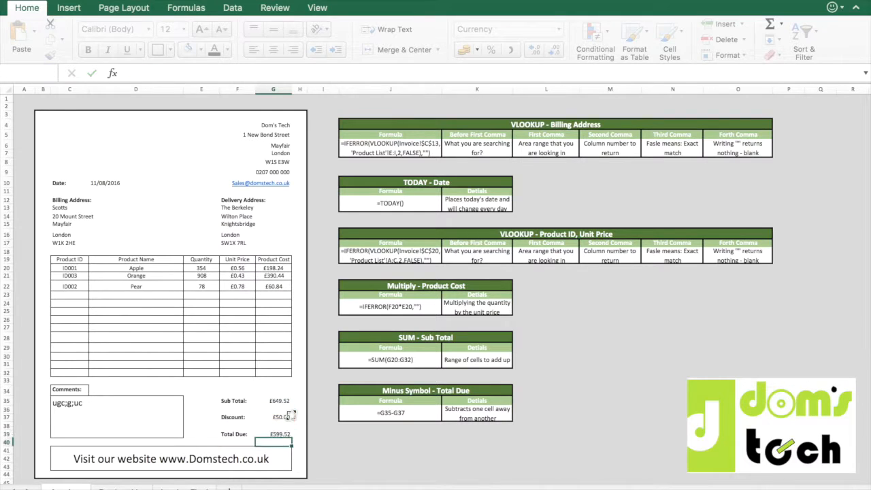
Apply the Currency number format to the totals in G35:G39.
key(Up)
key(Up)
key(Down)
key(shift+Up)
key(shift+Up)
key(shift+Up)
key(shift+Up)
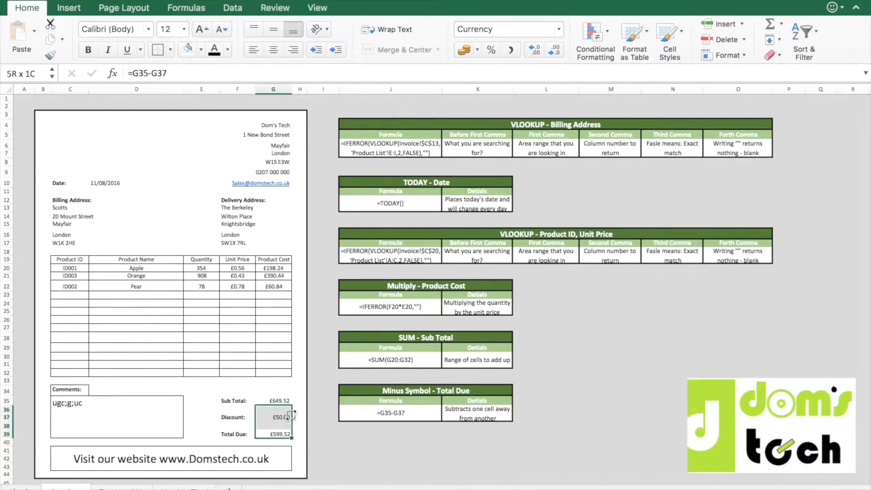
click(554, 32)
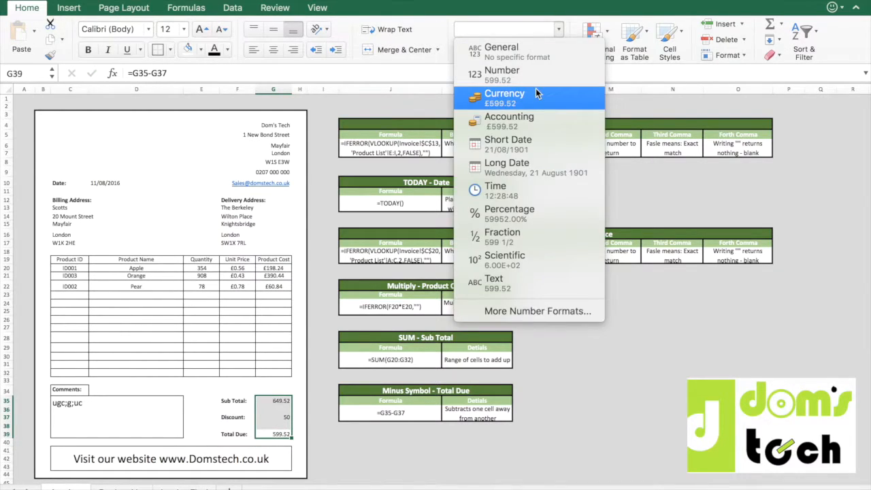
click(536, 93)
Give the Total Due cells F39:G39 a top and double bottom border.
drag(235, 434, 264, 435)
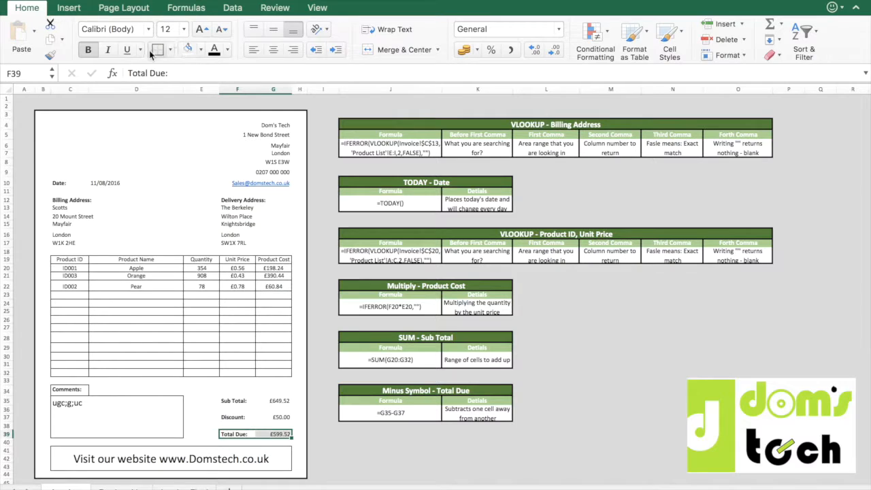
click(171, 49)
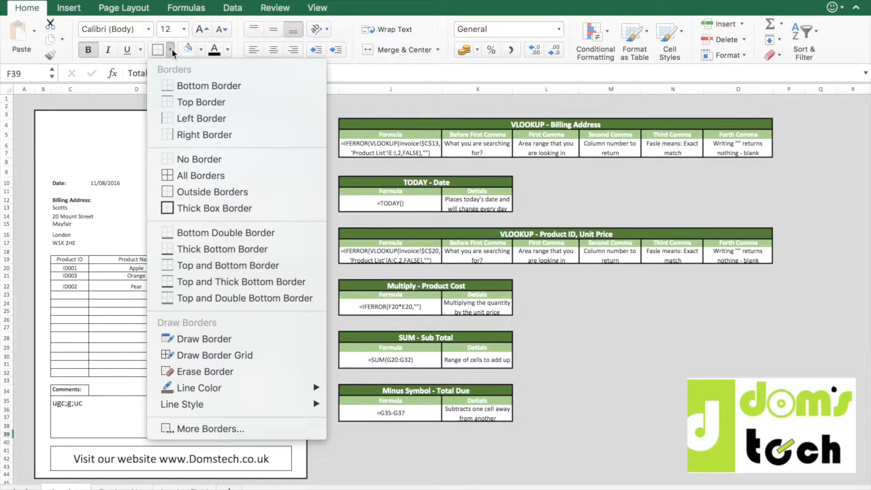
click(221, 297)
click(253, 418)
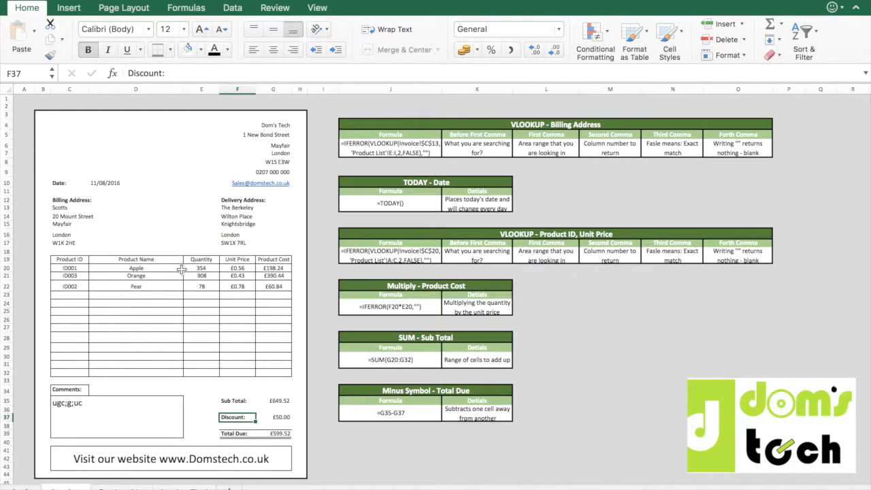
Fill the Comments: label, the website footer and the product table header row C19:G19 with the recently used lime green.
click(70, 390)
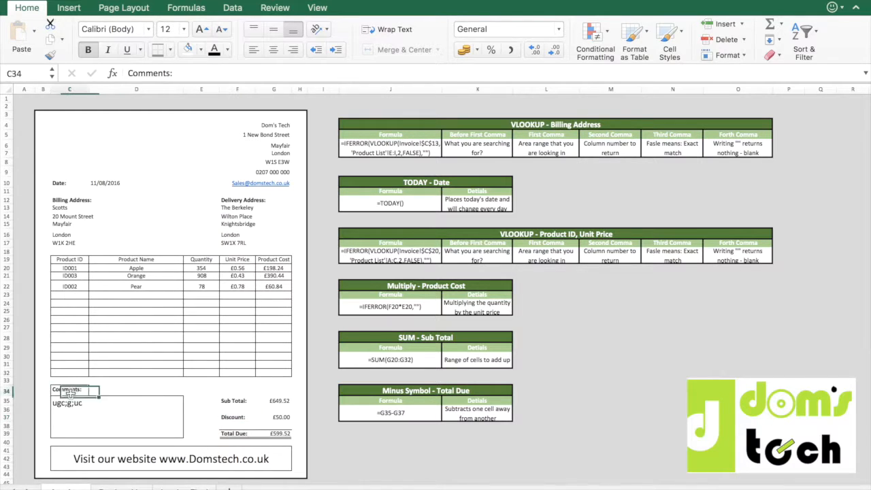
click(136, 452)
click(86, 259)
drag(87, 259, 272, 261)
click(200, 49)
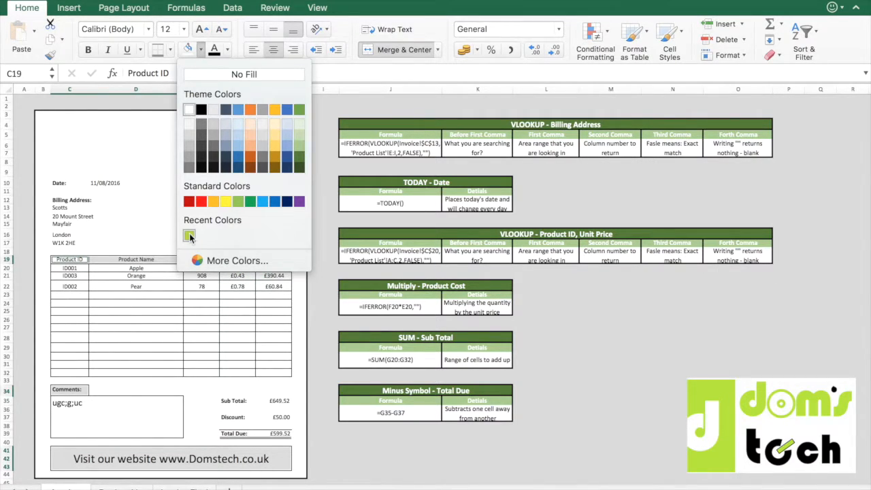
click(190, 236)
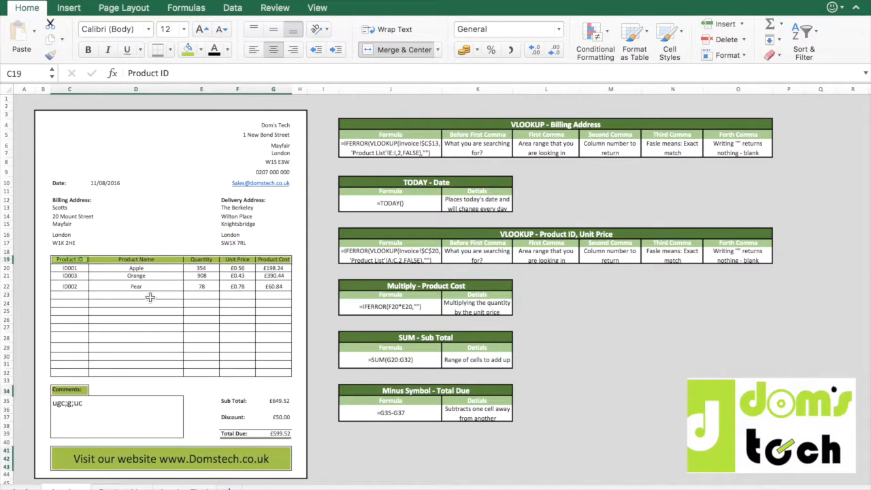
Change the website footer text in C41 to white.
click(176, 457)
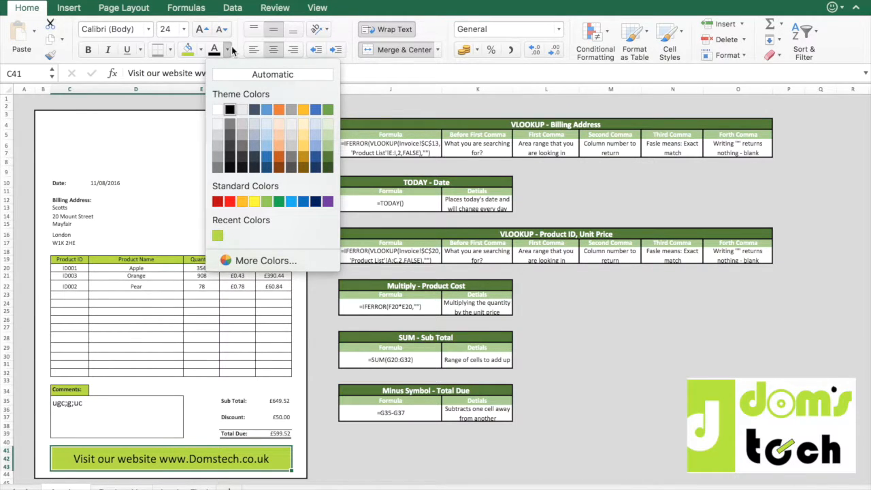
click(217, 108)
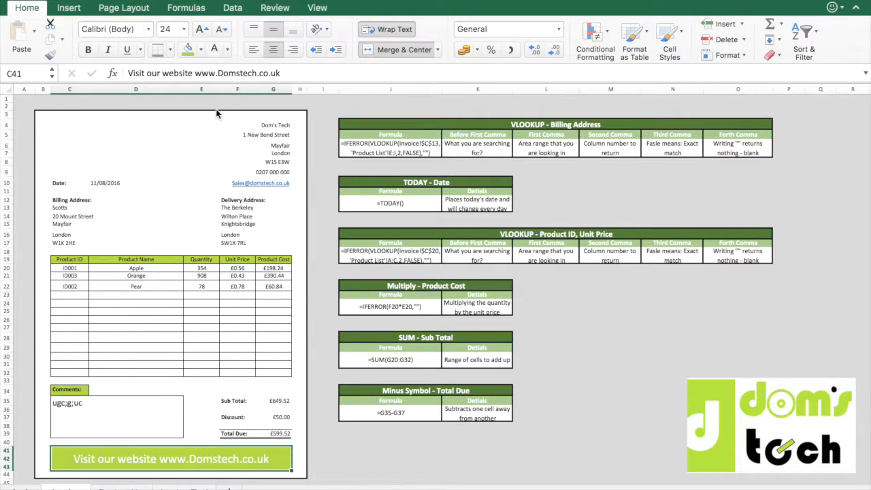
click(196, 333)
Replace the sample text in the comments box with "Due by 31/12/16".
click(82, 403)
key(Delete)
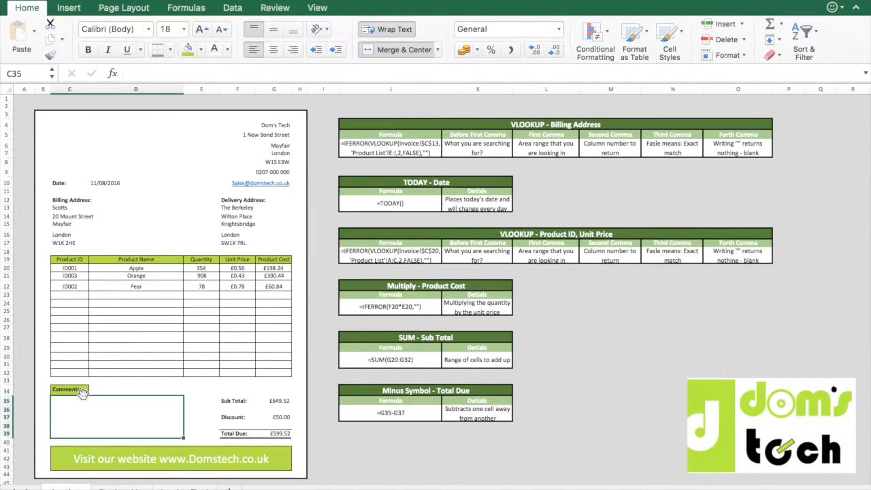
text(Due )
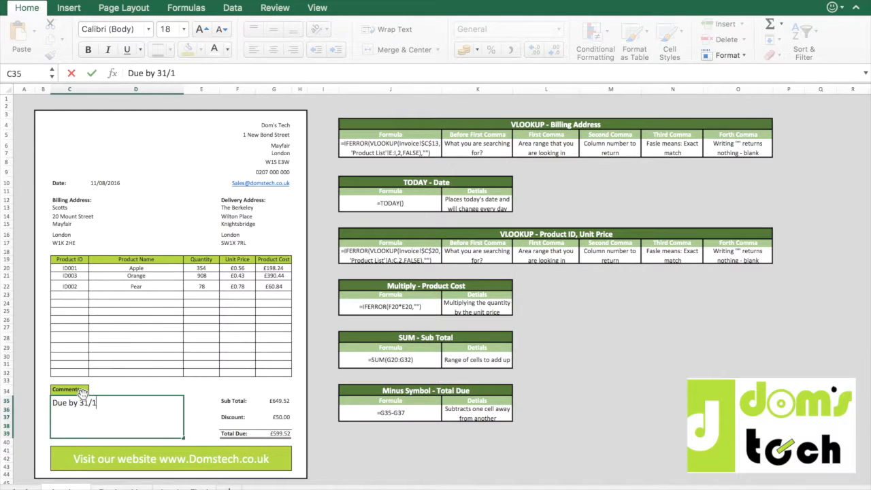
text(by 31/12/16)
key(Return)
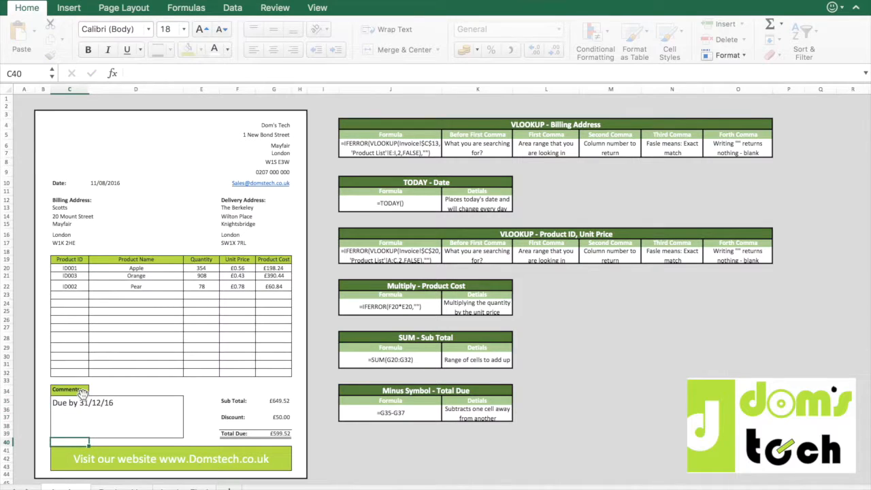
key(Up)
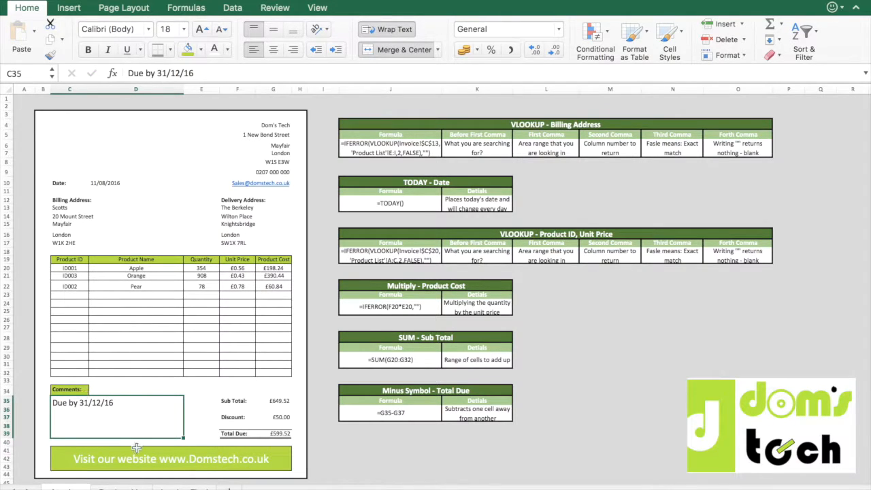
Insert the picture DT Logo.png from the Desktop into the invoice sheet.
click(162, 320)
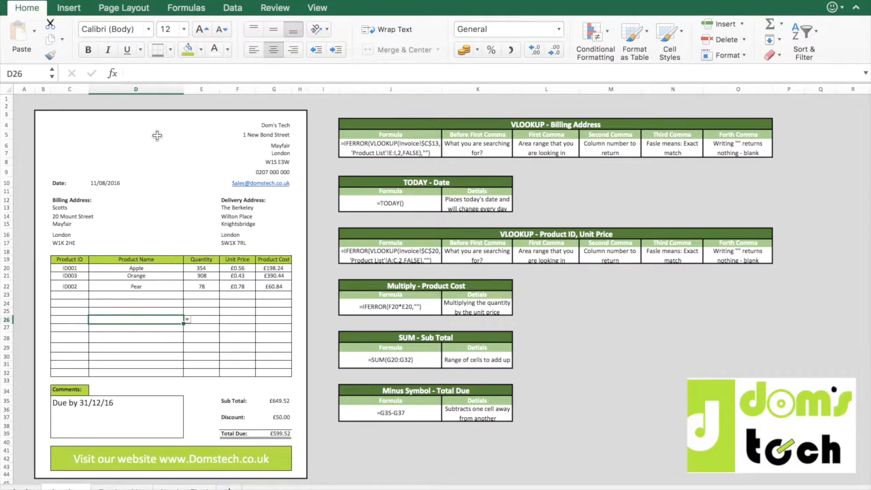
click(68, 7)
click(167, 33)
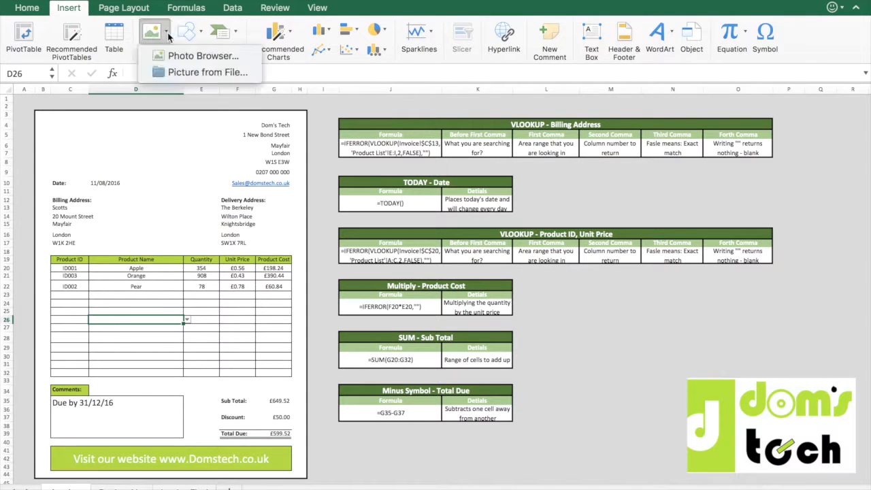
click(198, 72)
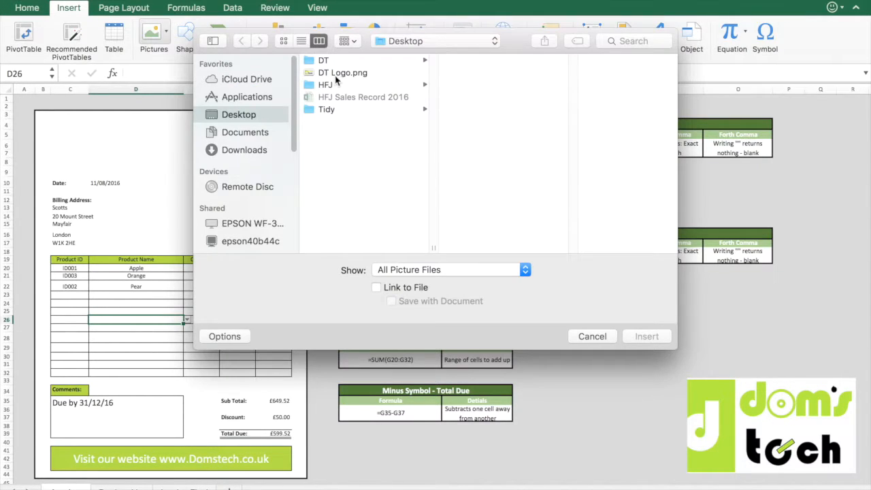
click(336, 75)
click(645, 336)
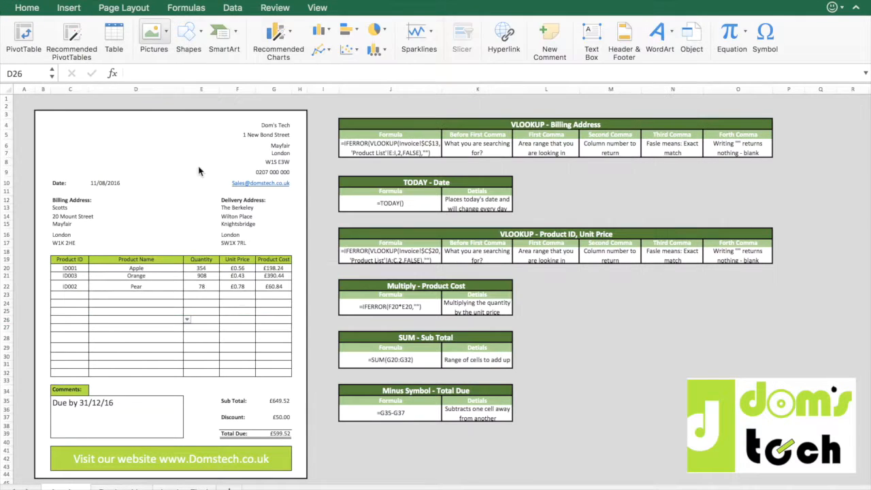
Move the logo into the invoice's upper-left corner above the date and shrink it slightly.
drag(189, 326, 106, 135)
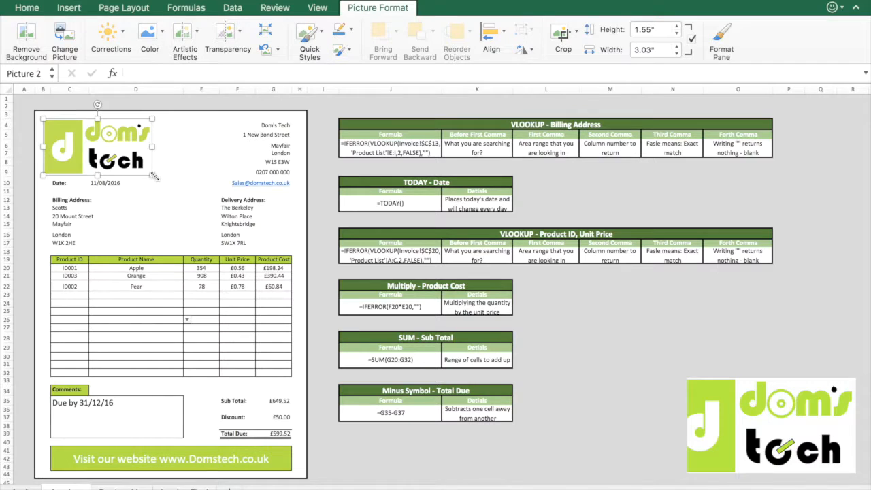
drag(155, 177, 137, 159)
click(178, 243)
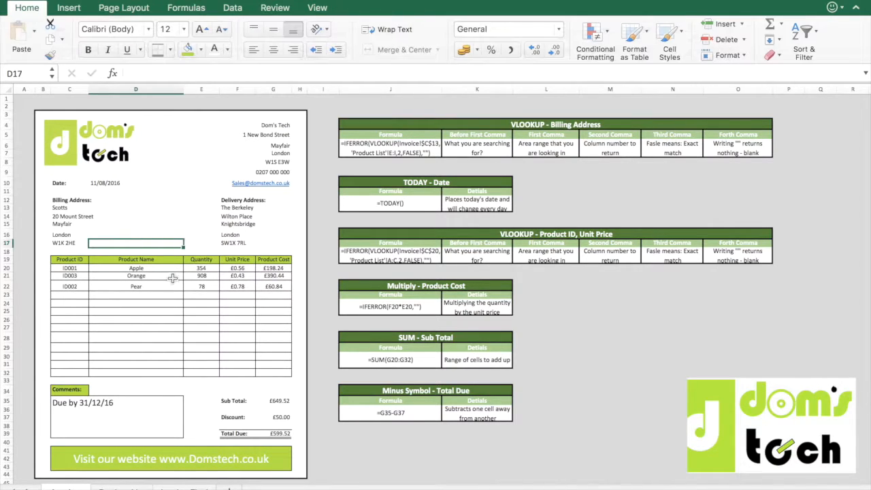
Examine the formula and the explanations of its arguments in the VLOOKUP - Billing Address reference table.
click(167, 294)
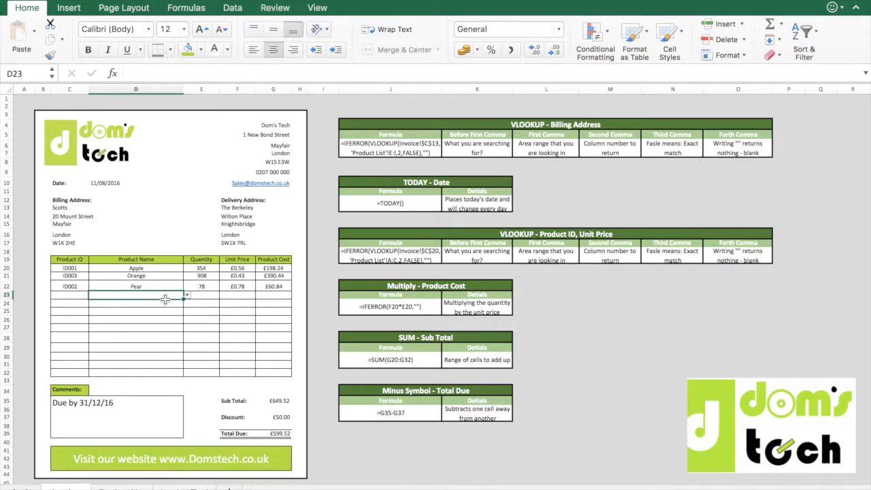
click(205, 296)
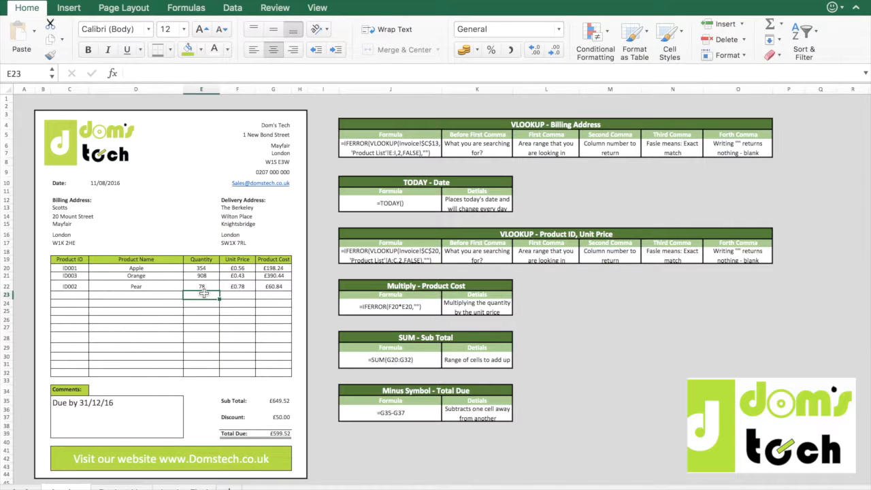
click(477, 135)
click(415, 150)
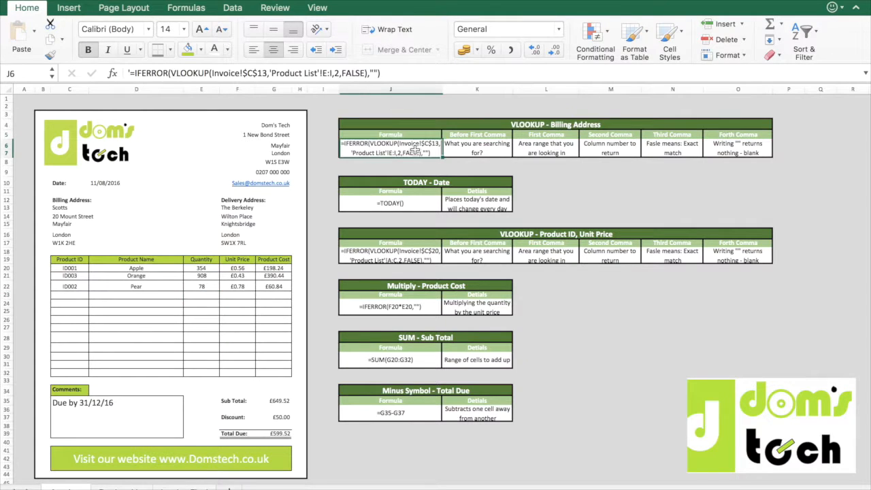
click(490, 155)
click(554, 153)
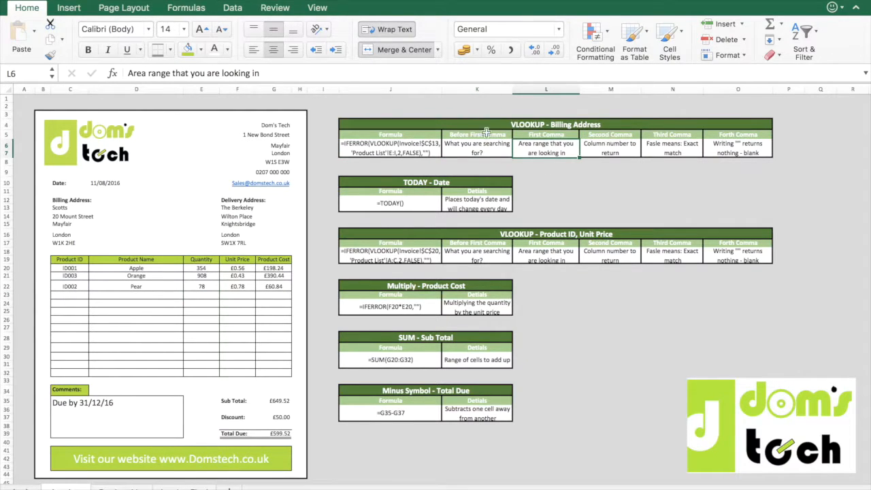